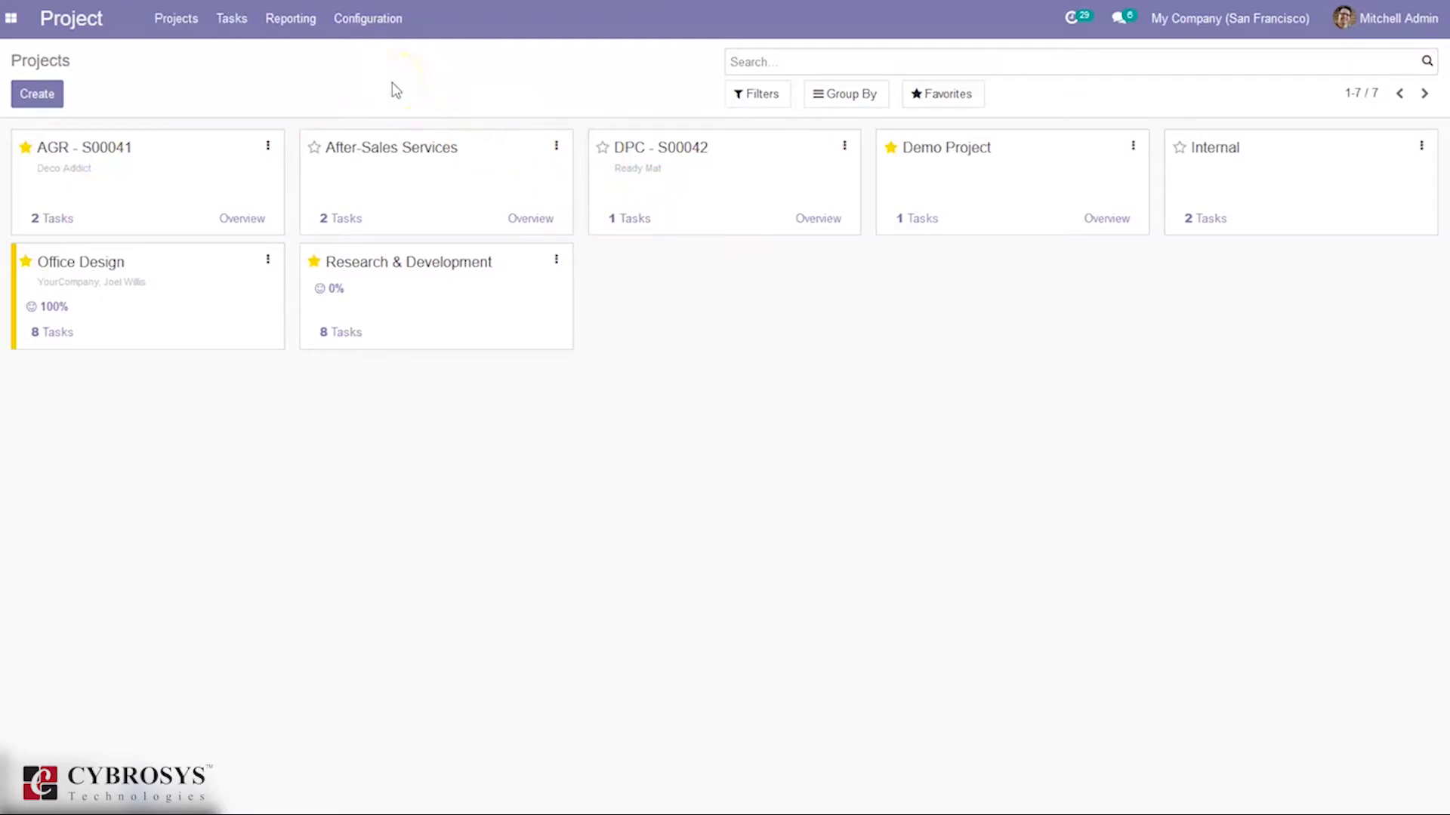
# Open the Configuration menu above the Projects kanban.
pyautogui.click(365, 23)
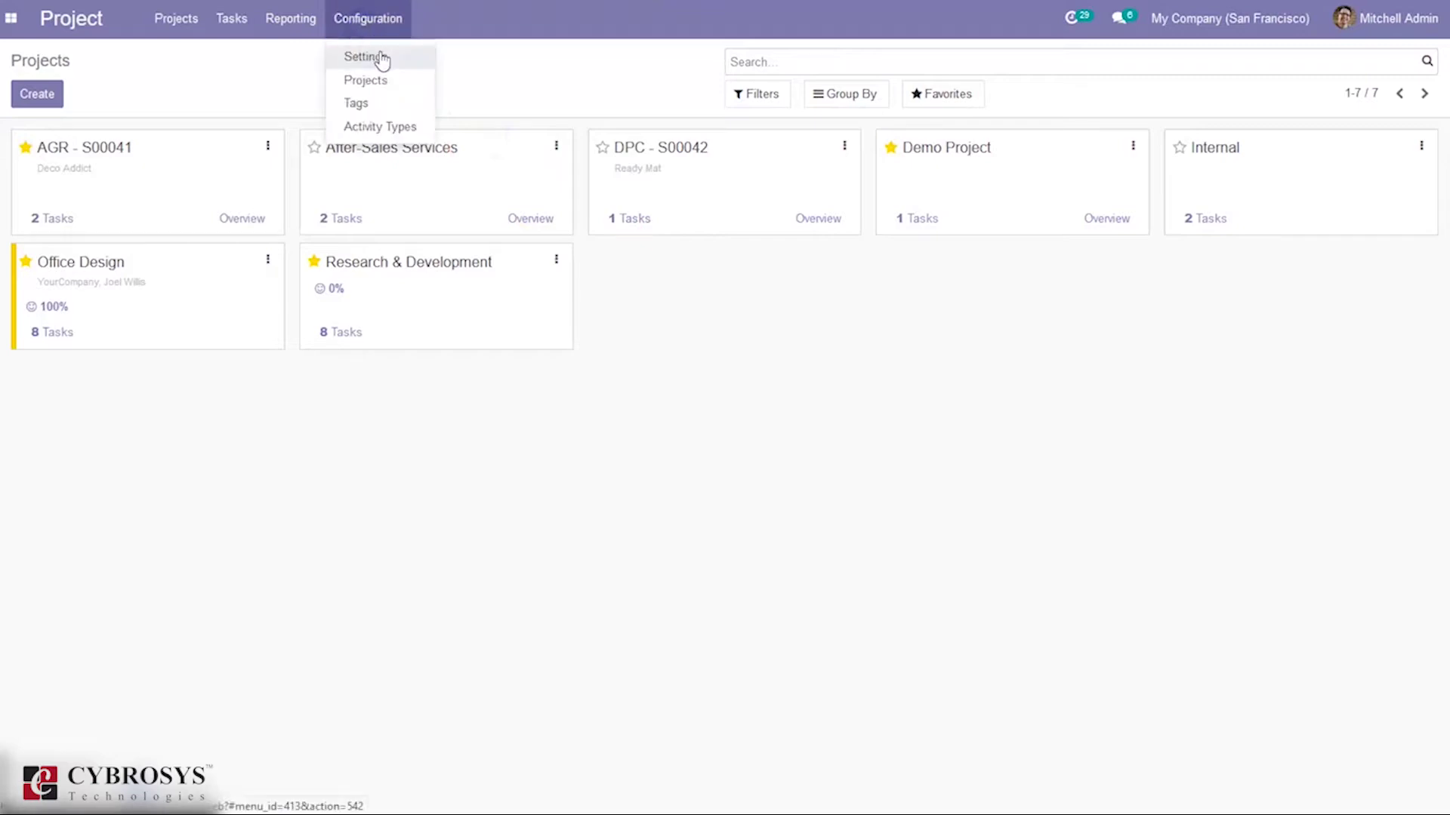
# In Project Settings, try Planning, decline the Enterprise offer, and save with Planning off.
pyautogui.click(377, 57)
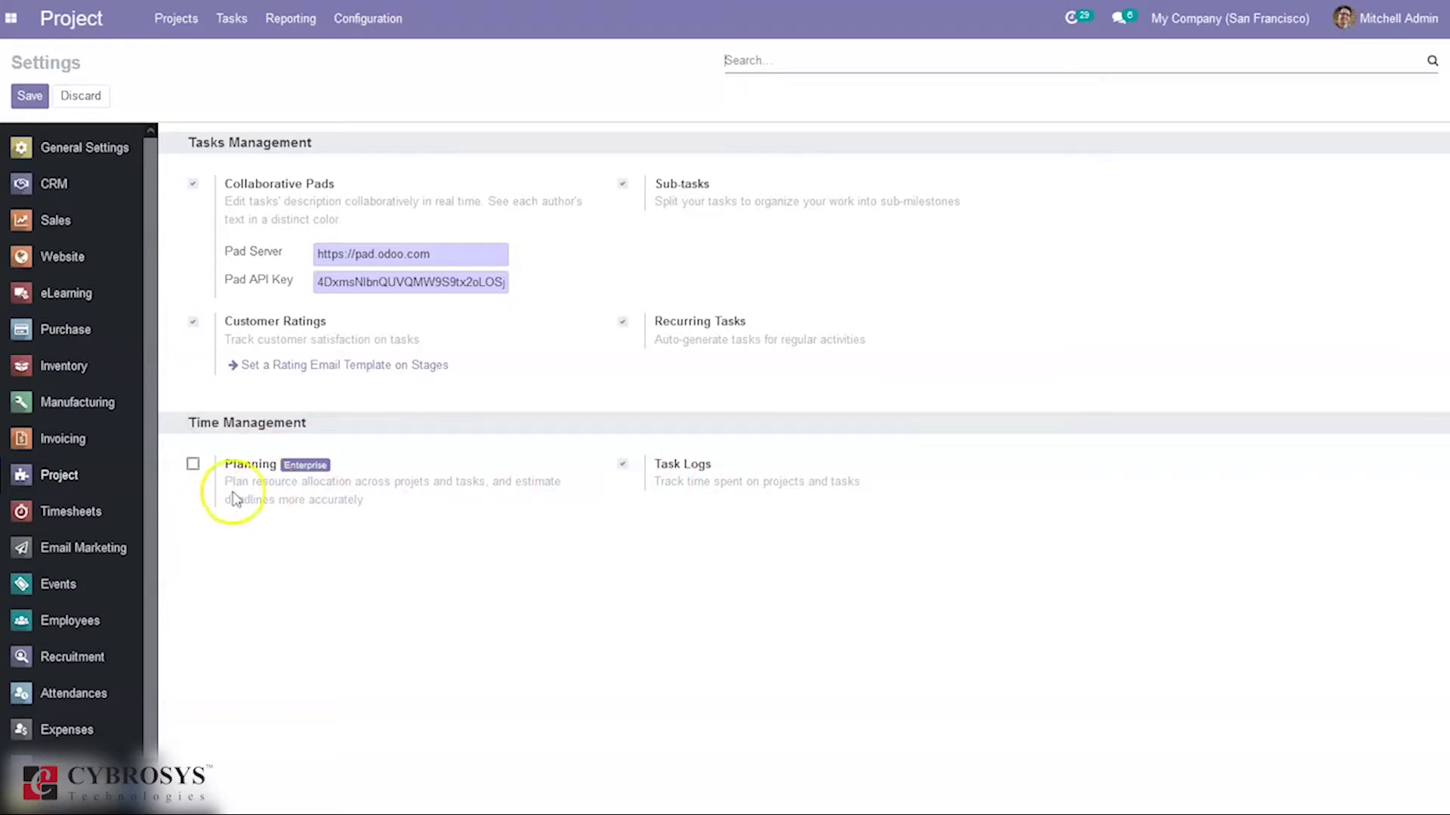
pyautogui.click(194, 465)
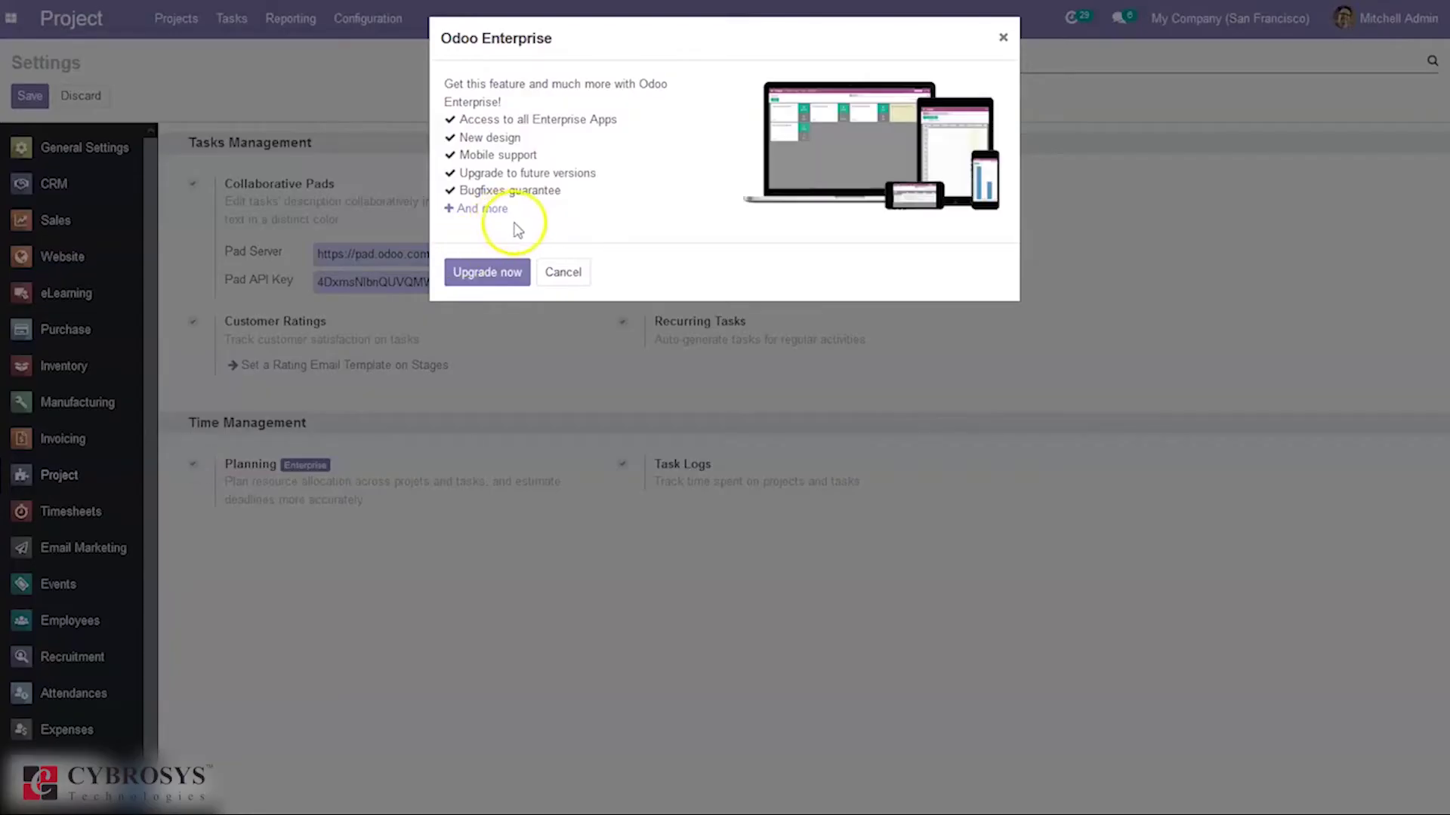
pyautogui.click(558, 277)
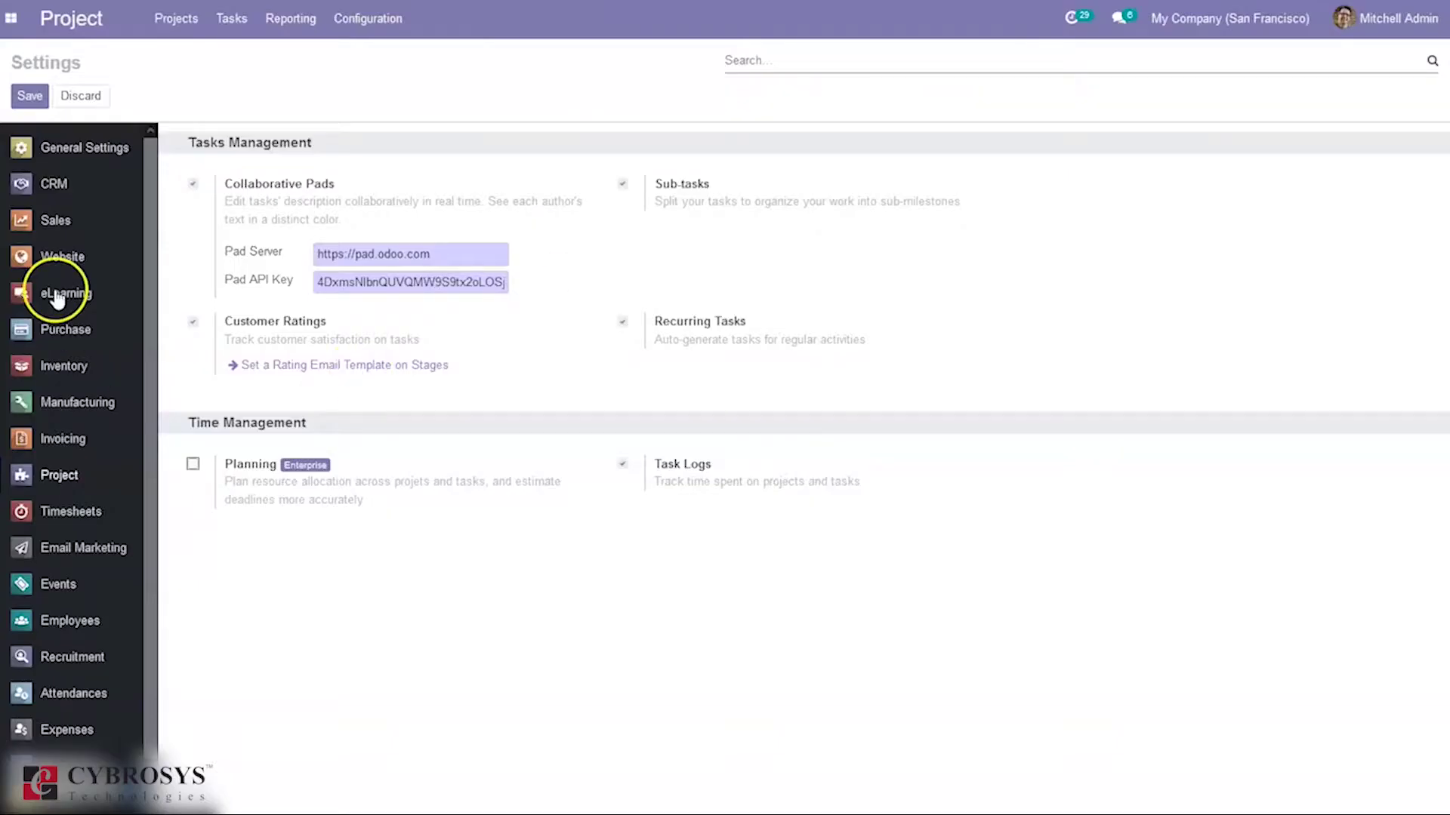
pyautogui.click(47, 96)
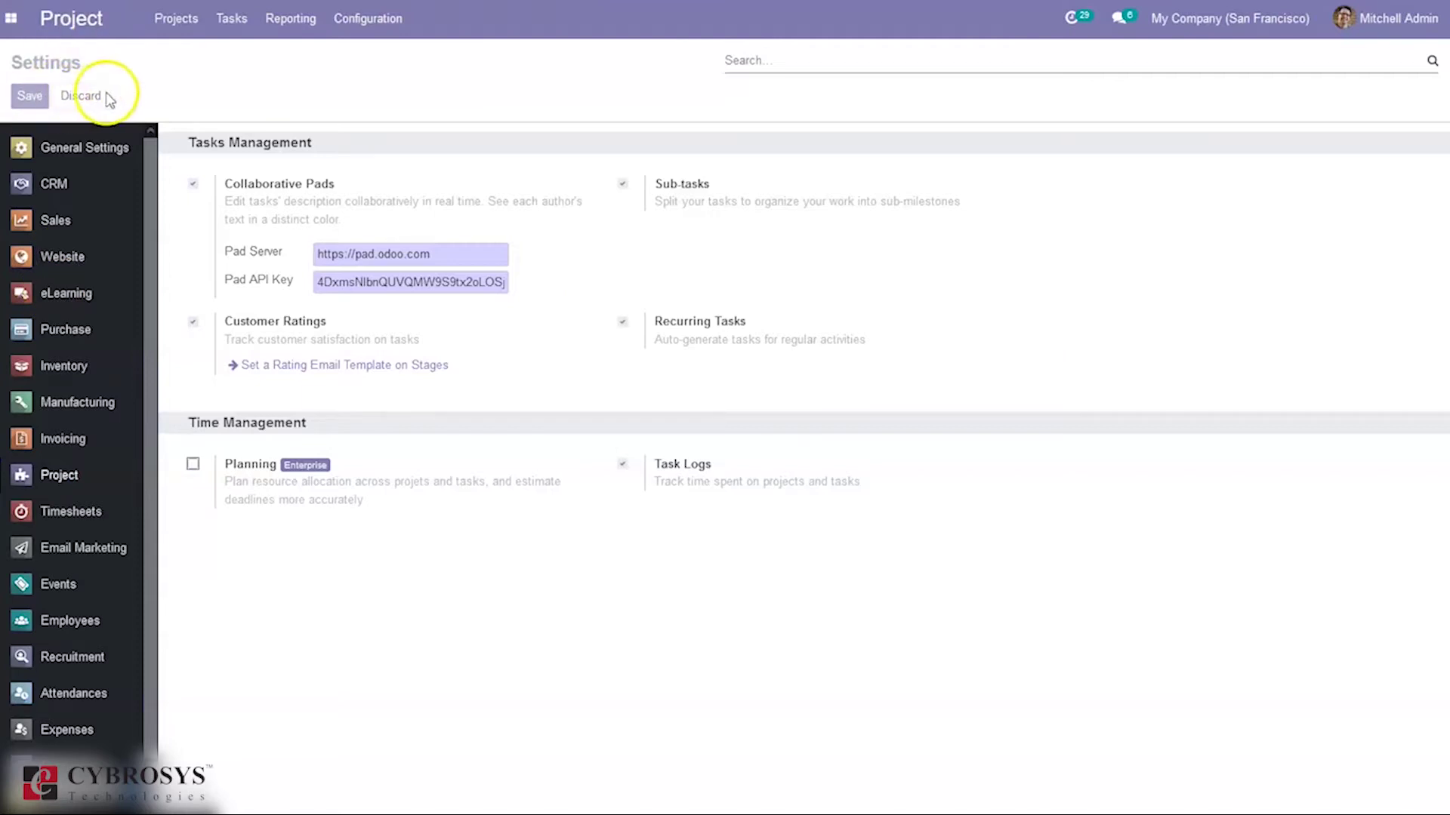
pyautogui.click(446, 176)
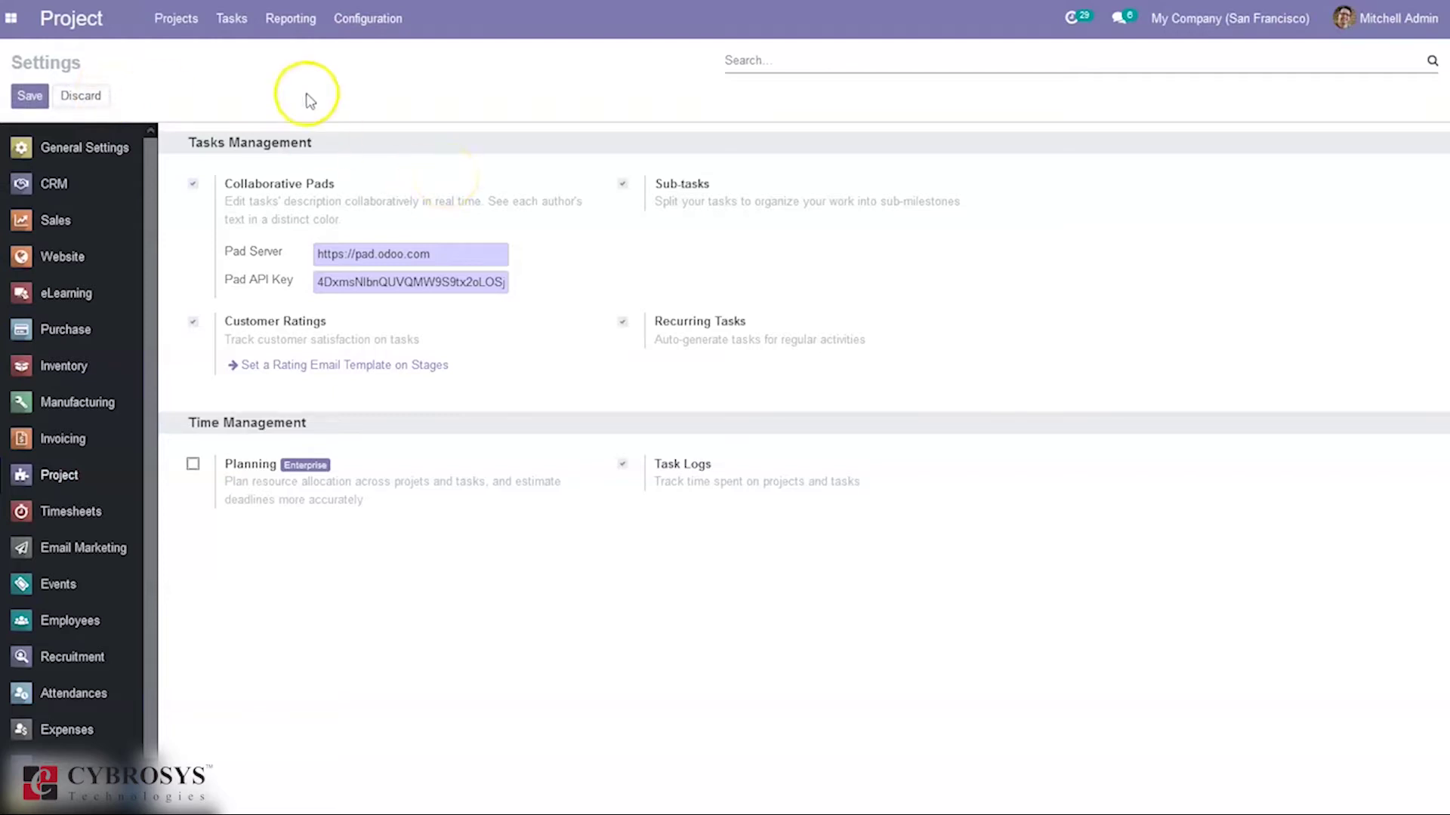
pyautogui.click(359, 36)
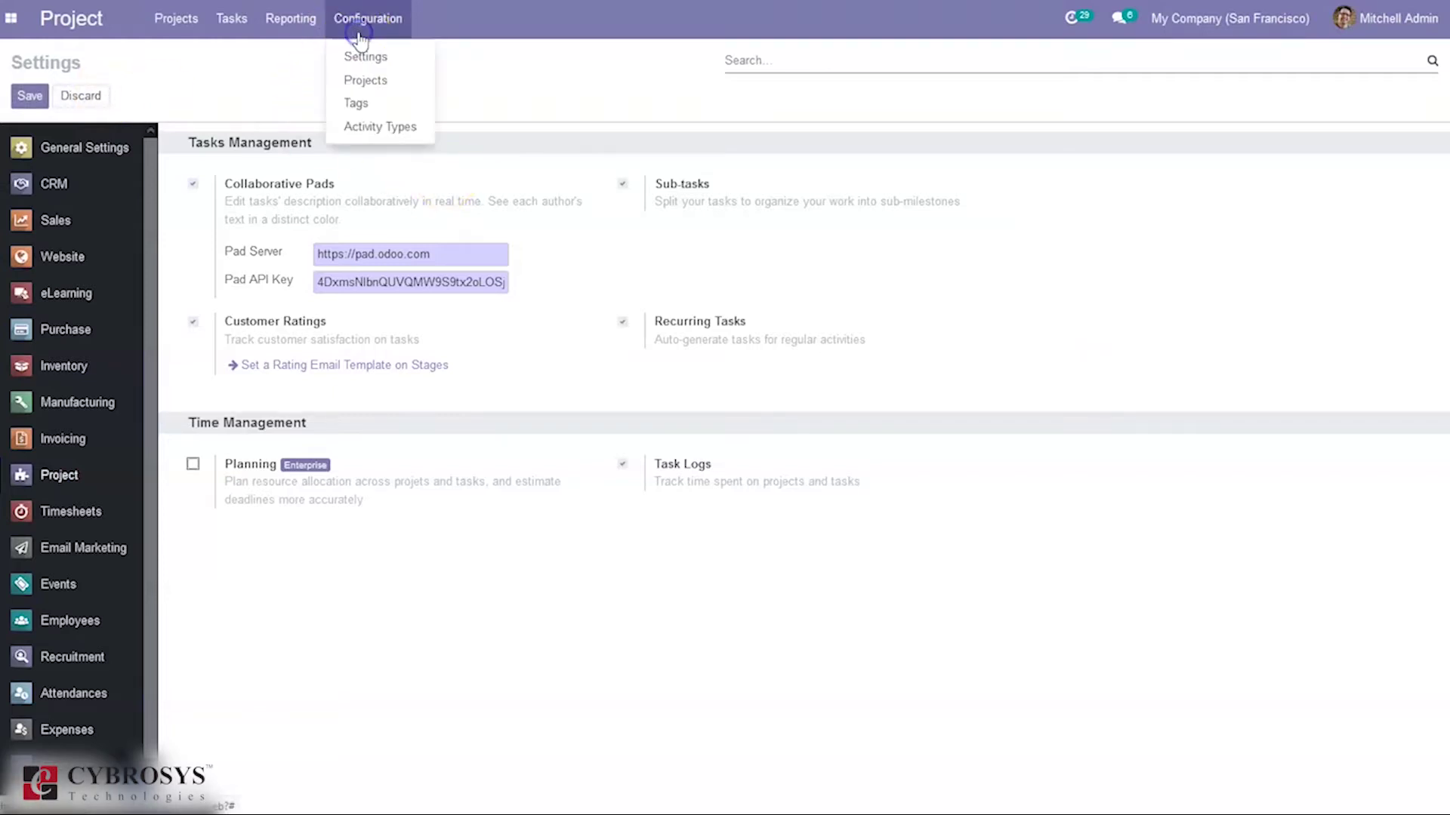
# Create a project named 'New Project' with Timesheets and Recurring Tasks enabled.
pyautogui.click(188, 23)
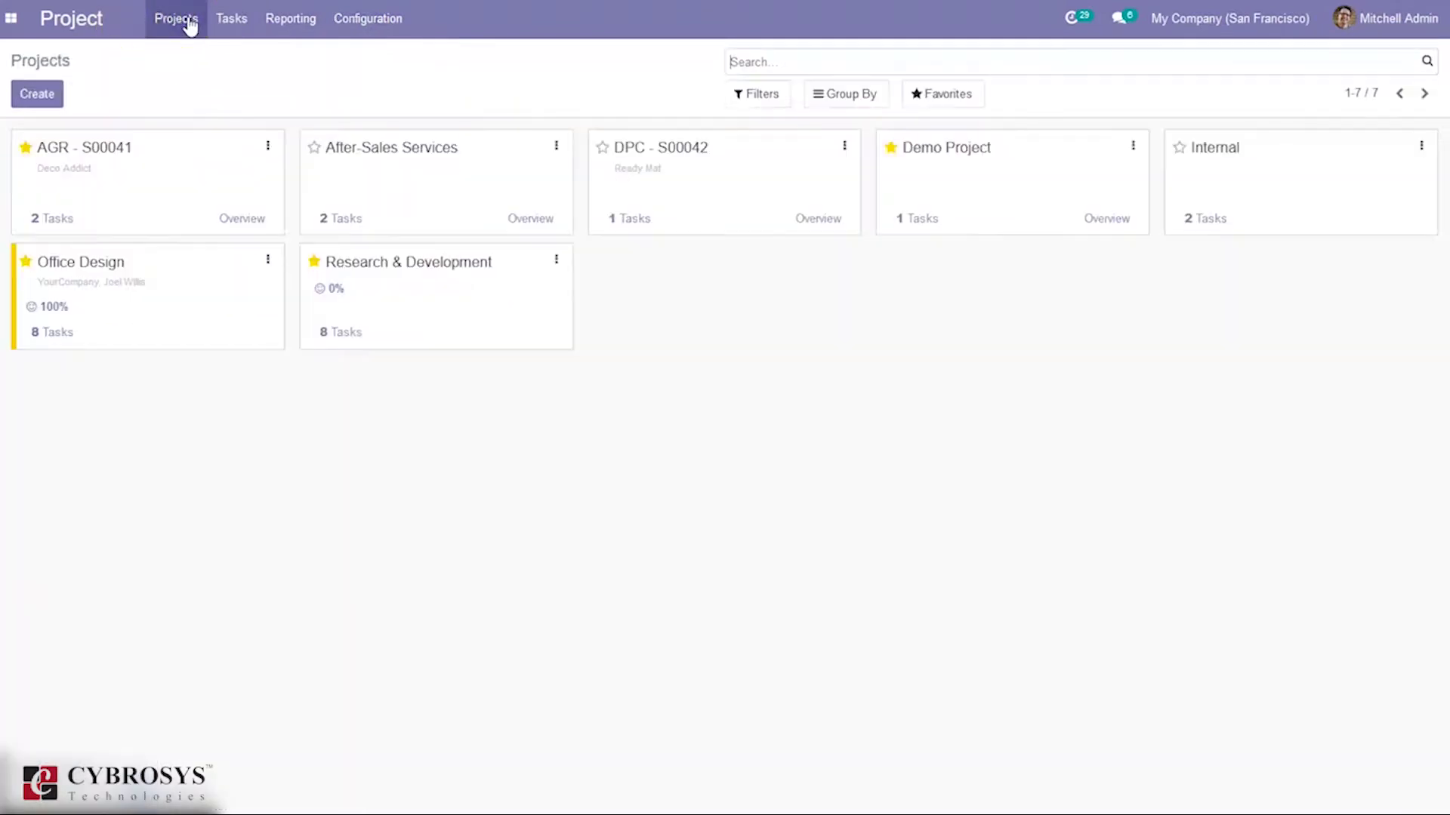
pyautogui.click(40, 93)
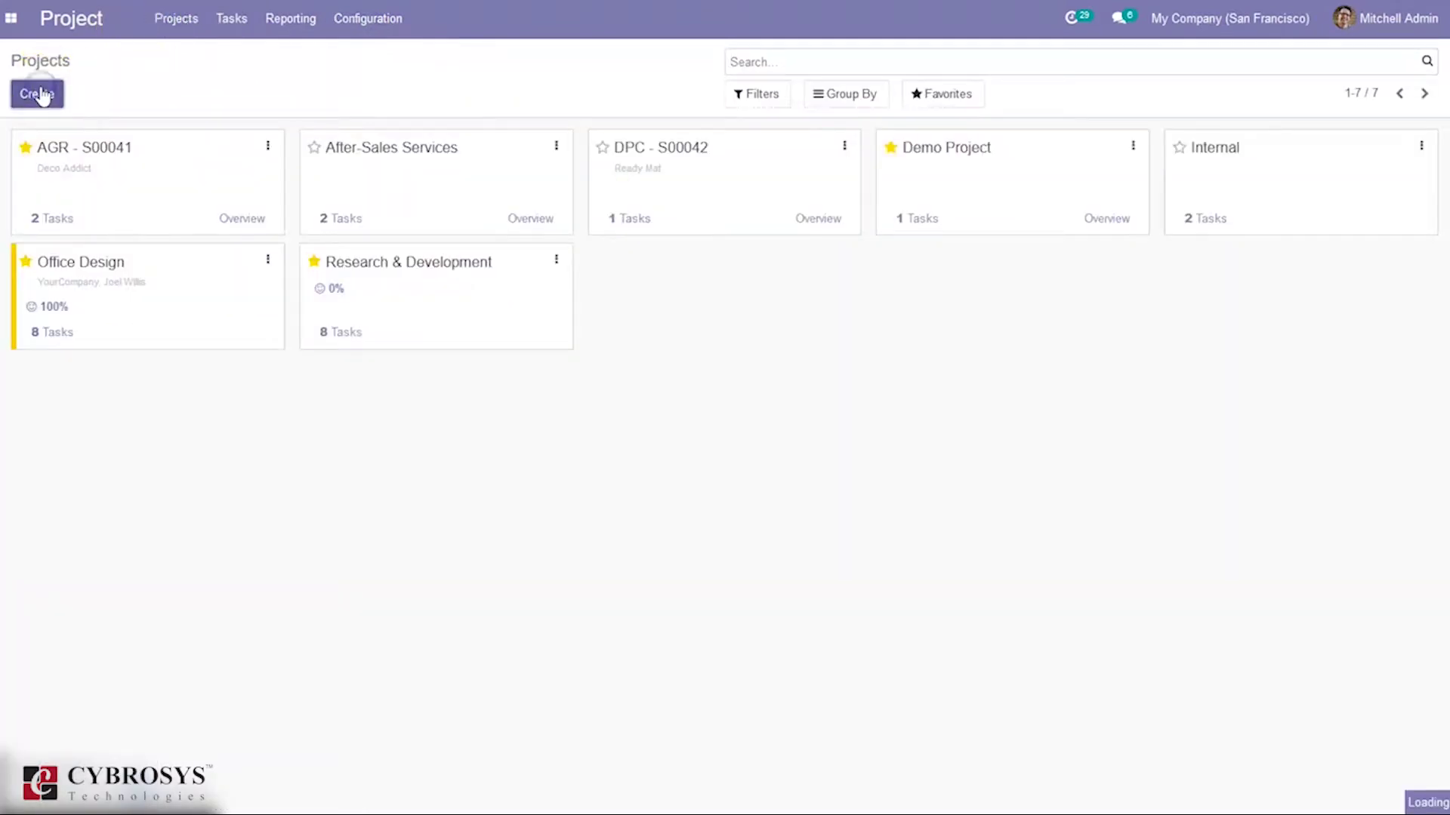
pyautogui.write('New Project')
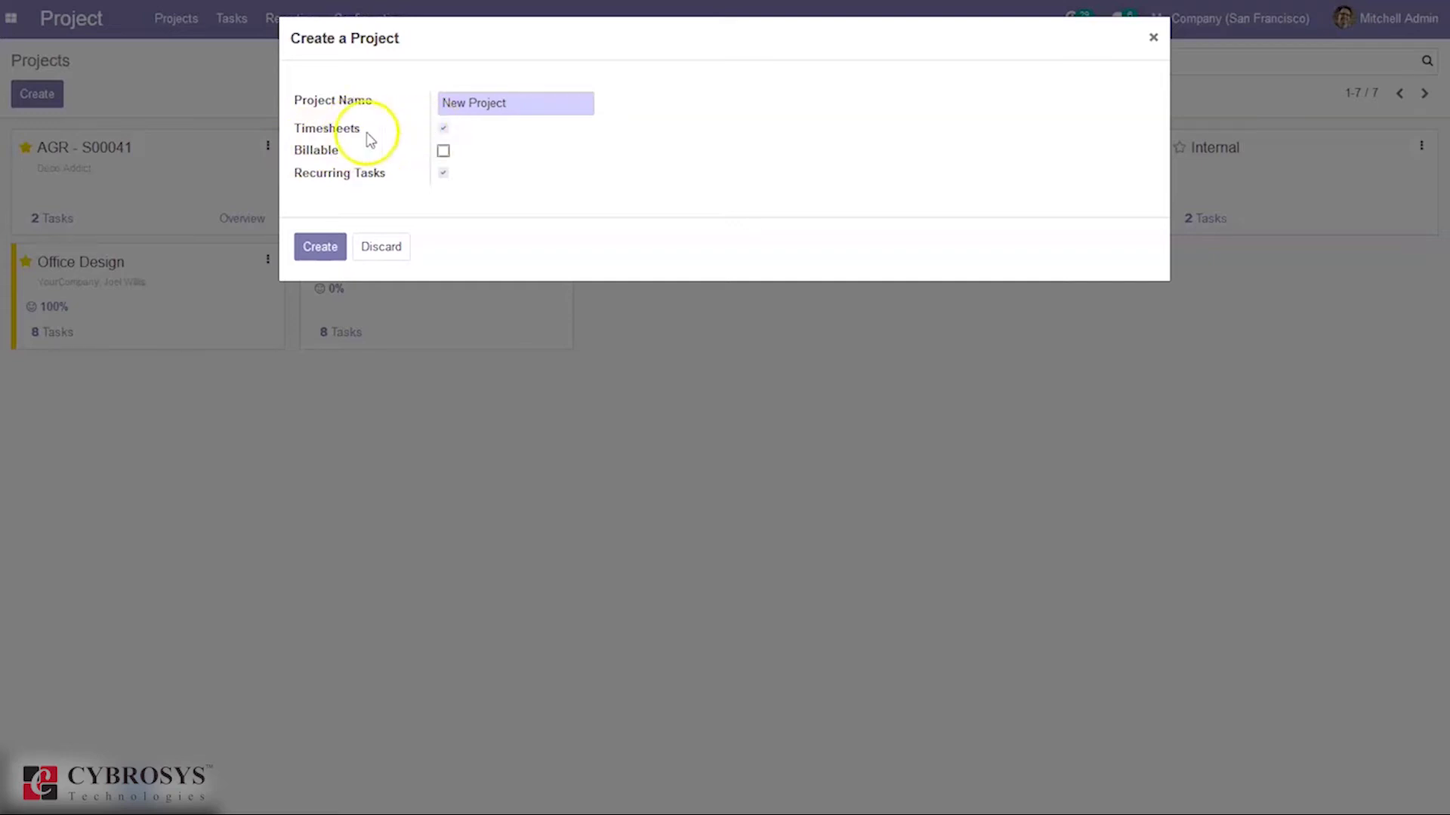
pyautogui.moveTo(332, 140)
pyautogui.click(326, 246)
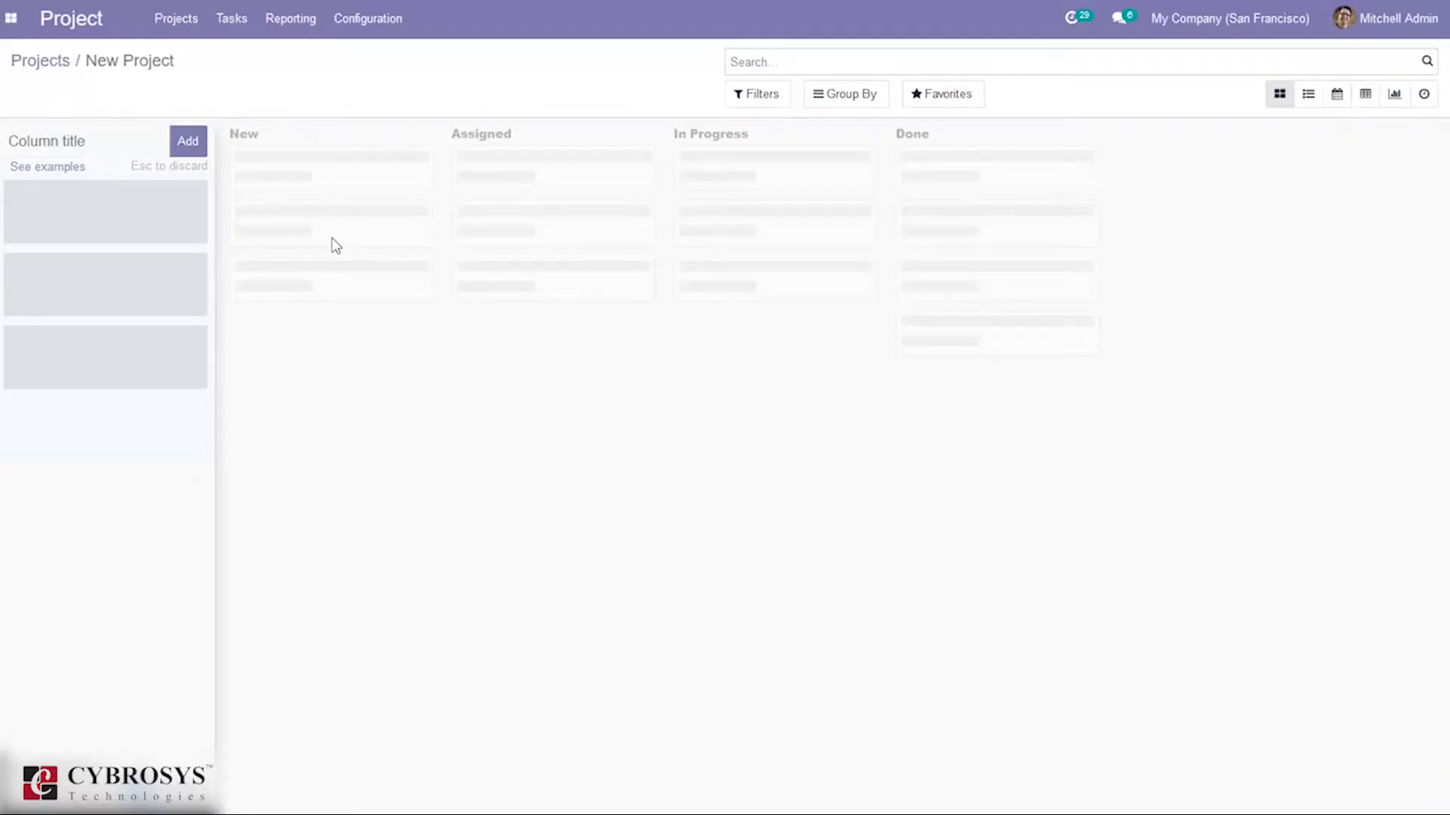
pyautogui.click(165, 142)
# Apply the Design example stages (New Request, Design, Client Review, Handoff) to the board.
pyautogui.click(26, 761)
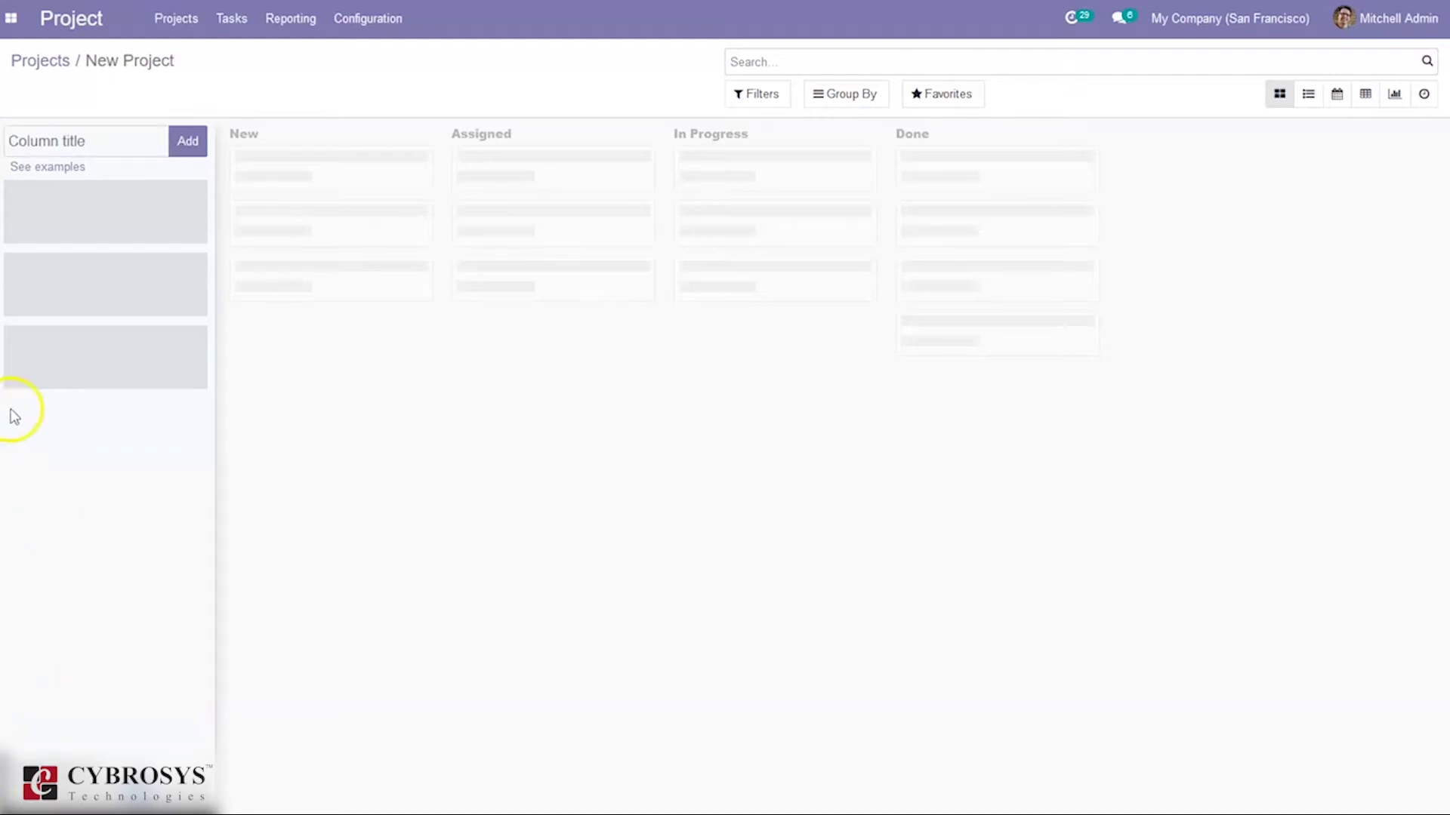
pyautogui.click(35, 168)
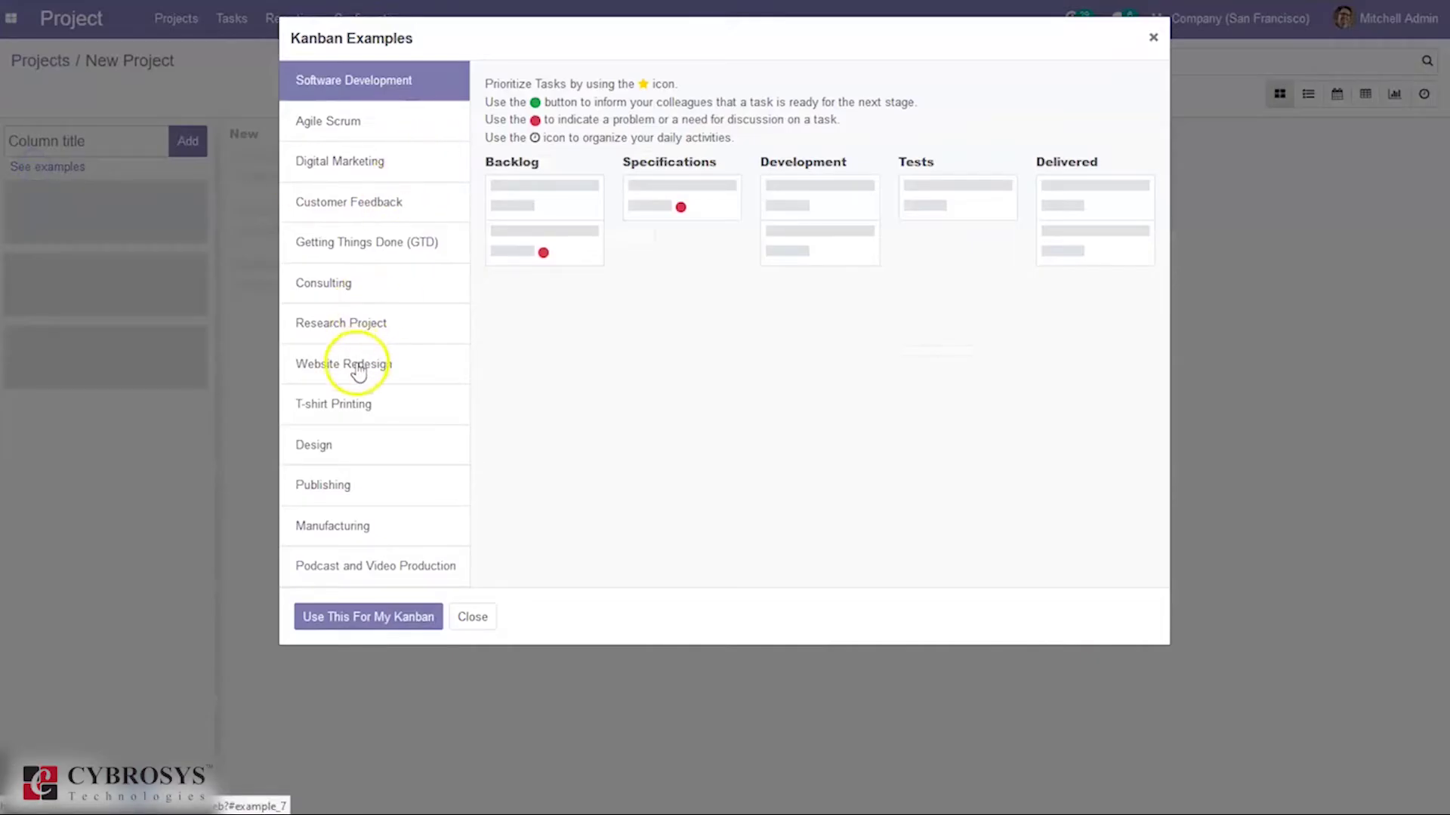
pyautogui.click(344, 449)
pyautogui.click(372, 618)
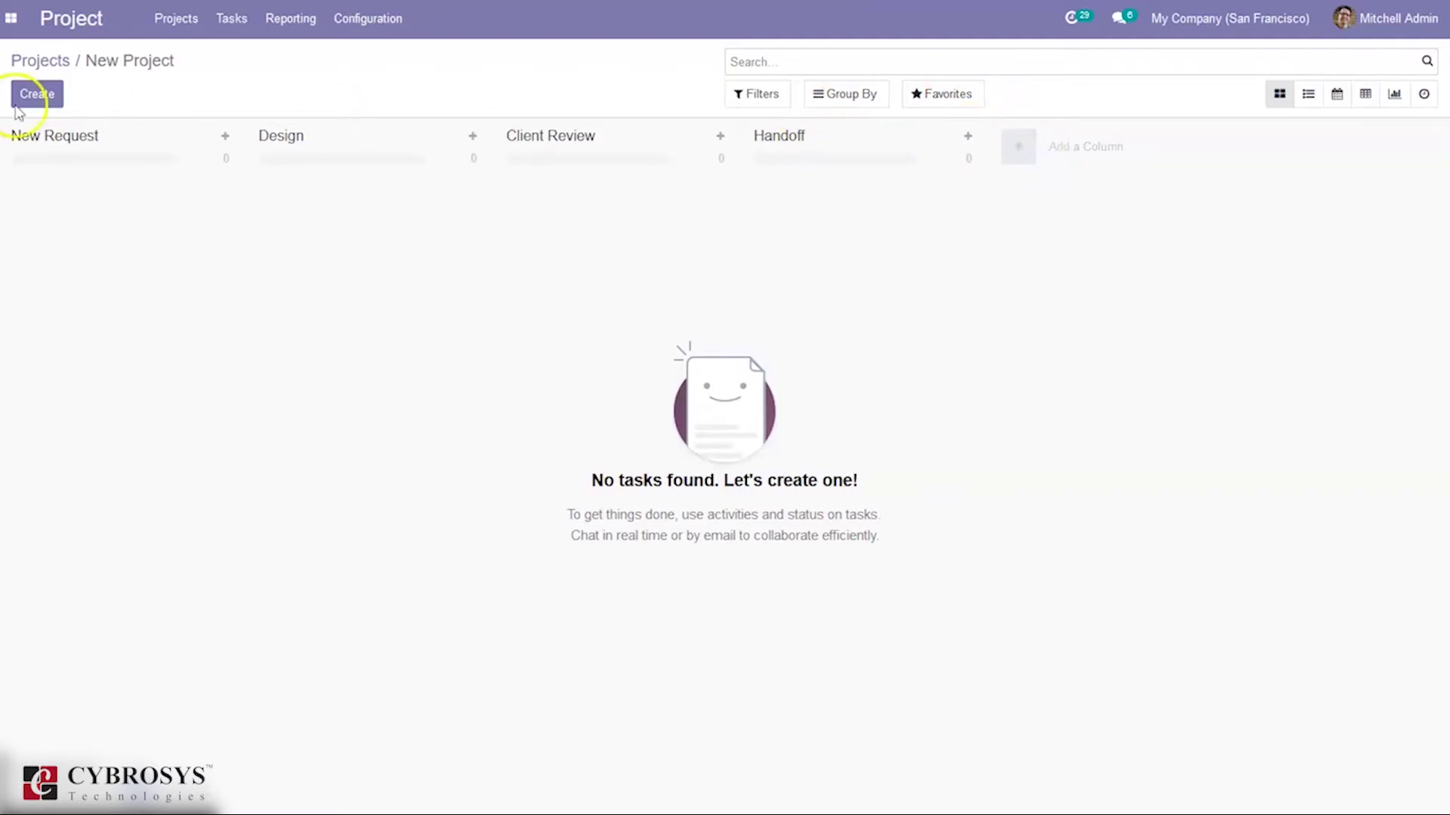
pyautogui.click(45, 93)
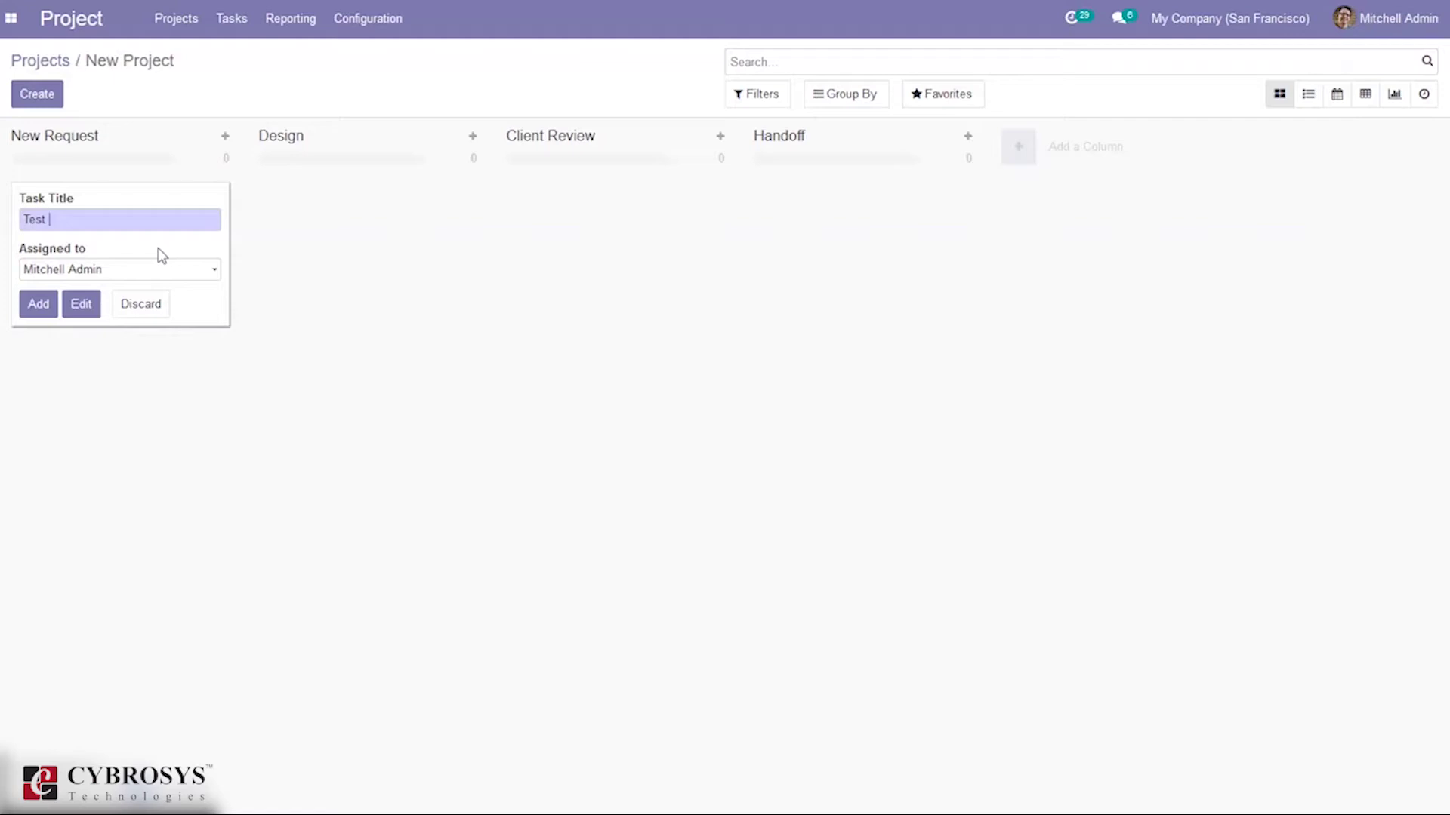
# Add task 'Test 1' to the New Request stage and return to the projects list.
pyautogui.click(38, 302)
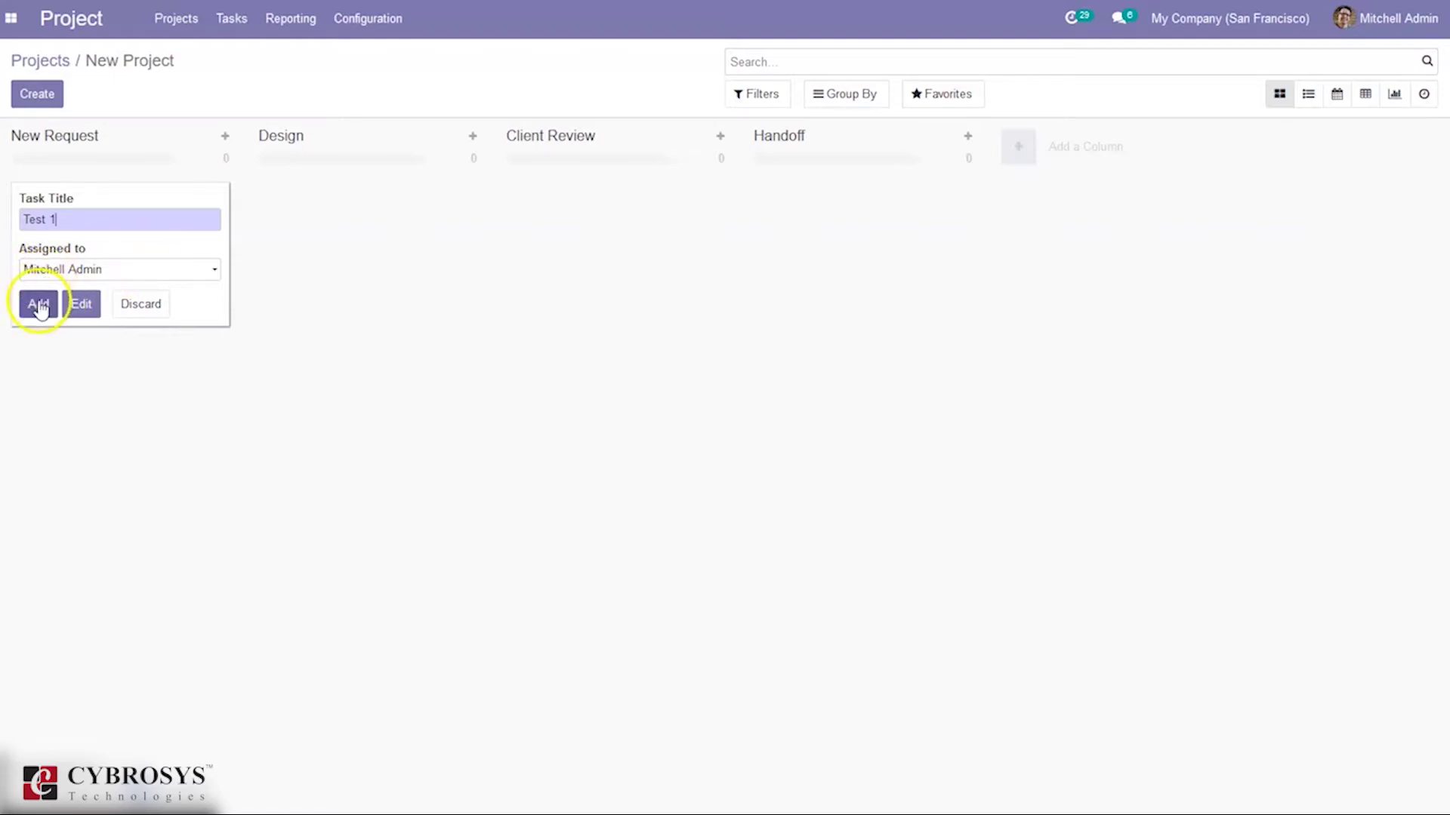
pyautogui.click(71, 307)
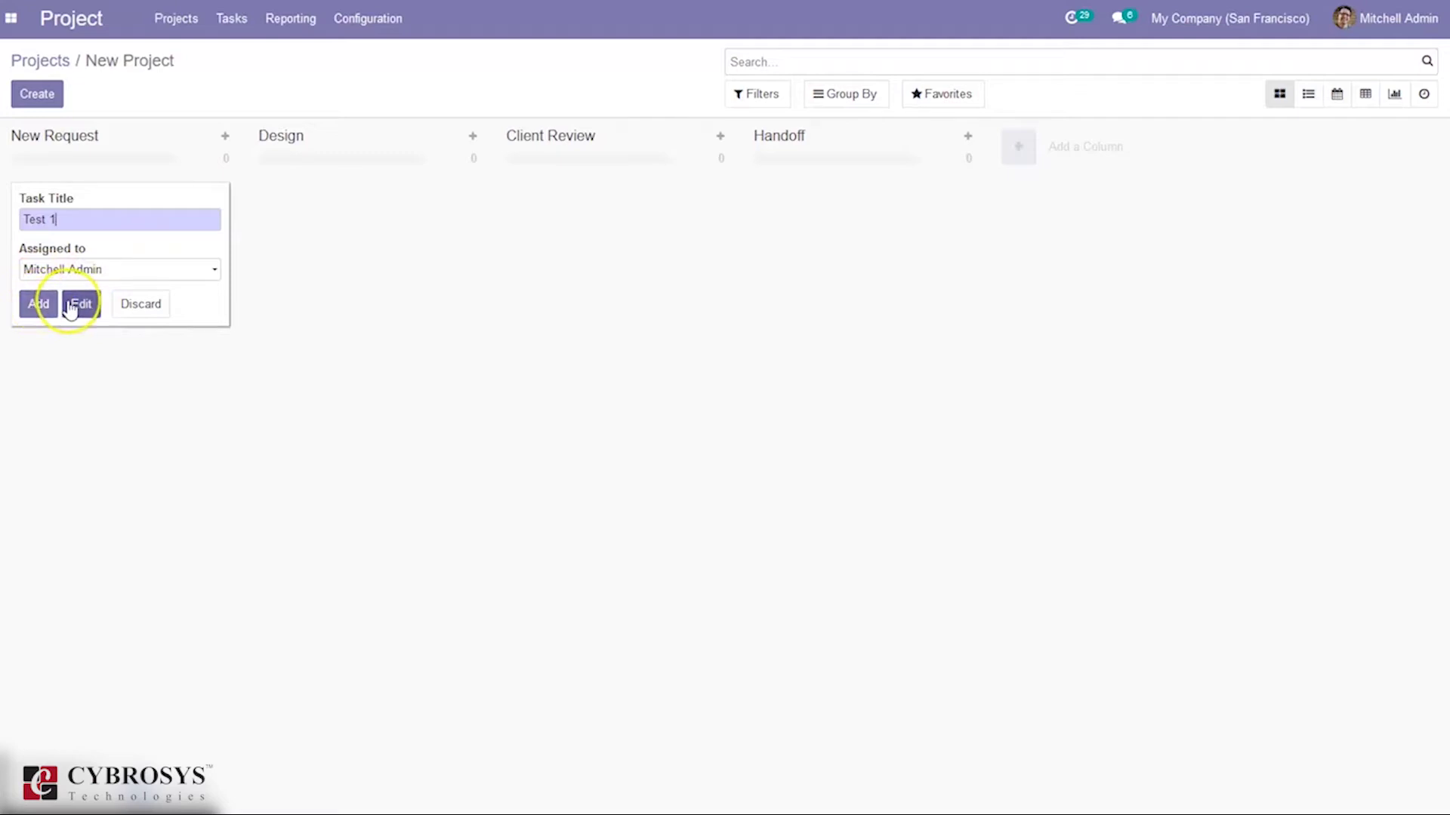
pyautogui.click(46, 306)
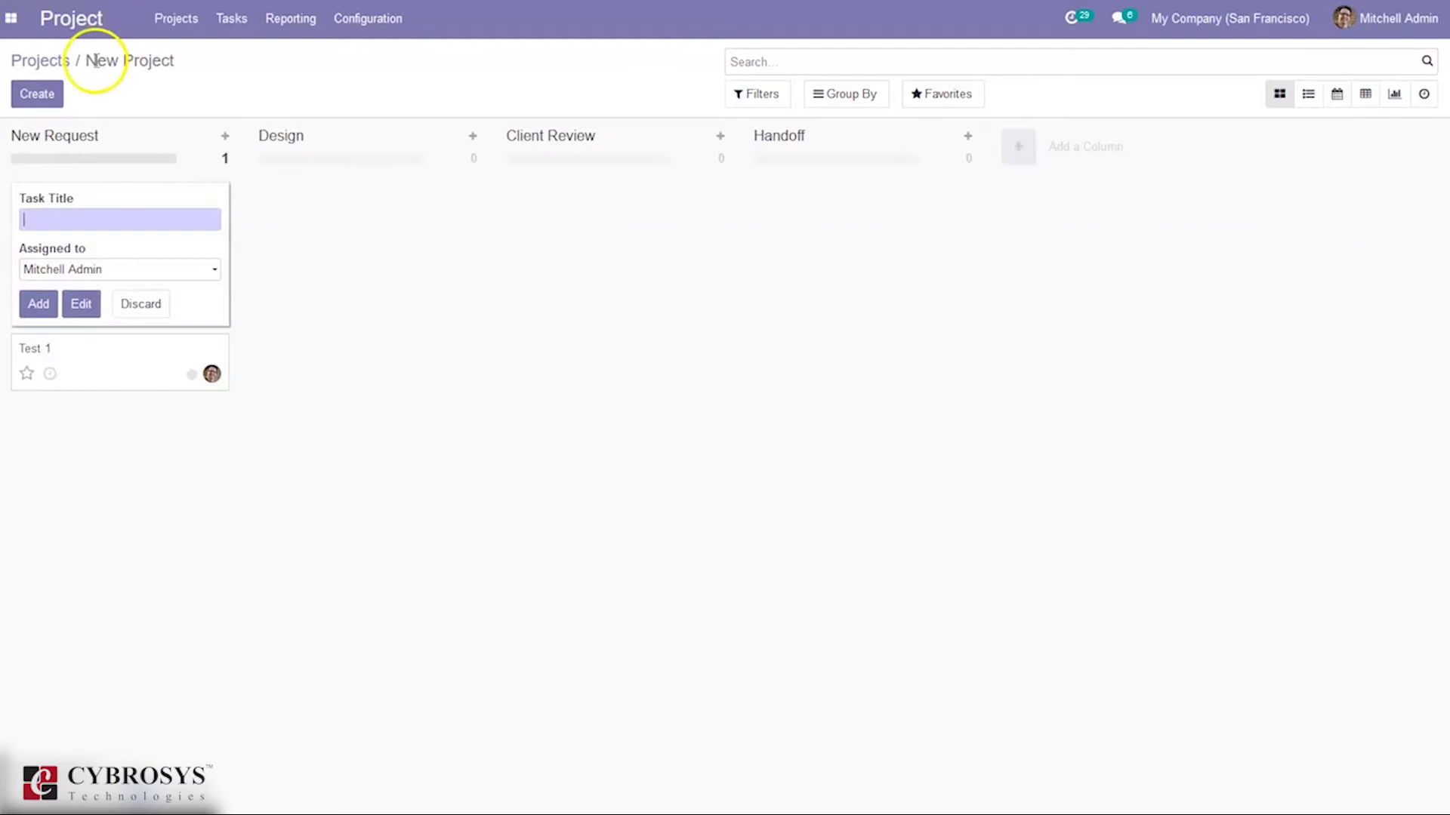
pyautogui.click(124, 97)
pyautogui.click(41, 61)
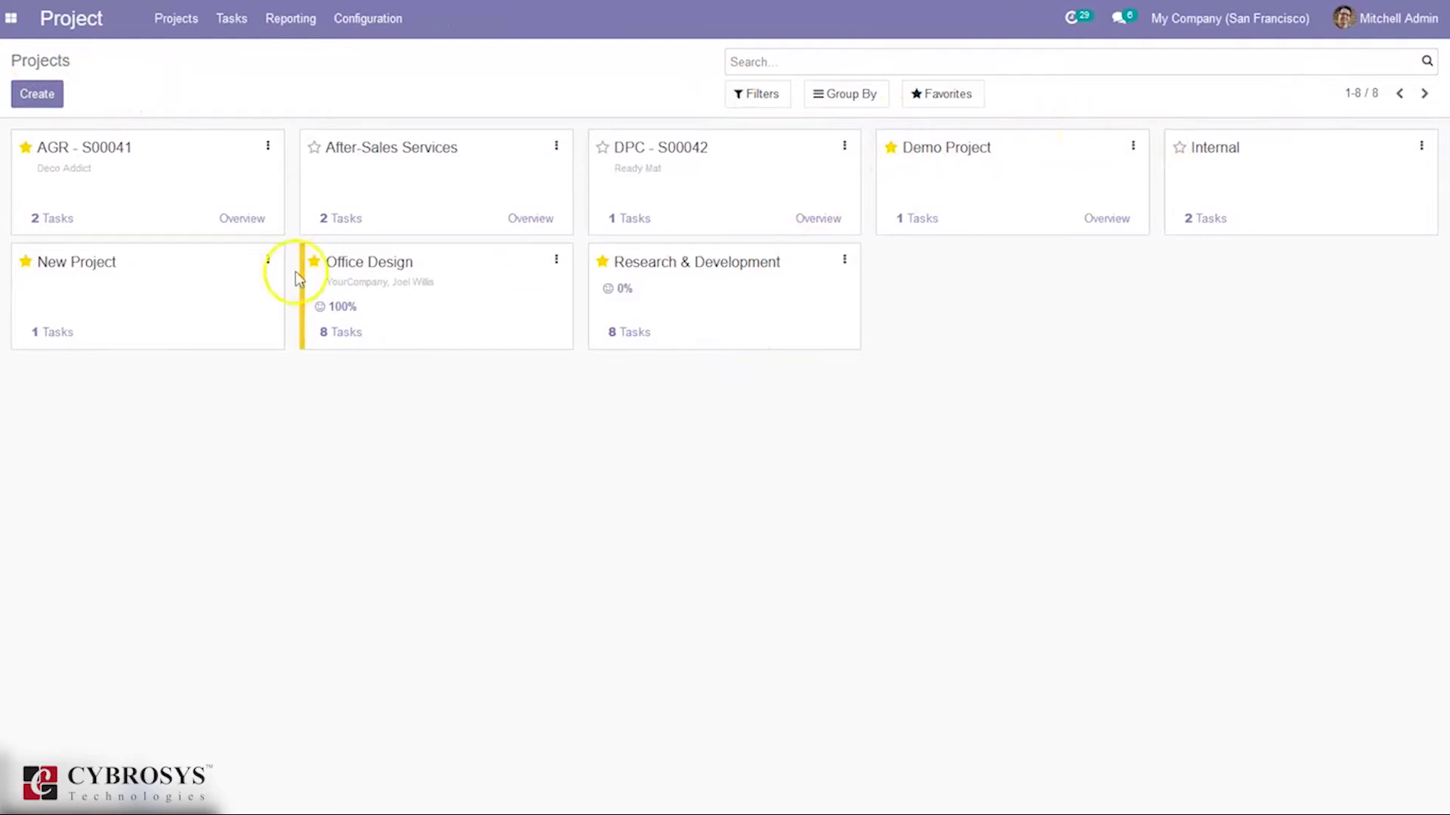
pyautogui.click(268, 259)
# Make New Project billable, review its invoicing options, and save the project.
pyautogui.click(179, 318)
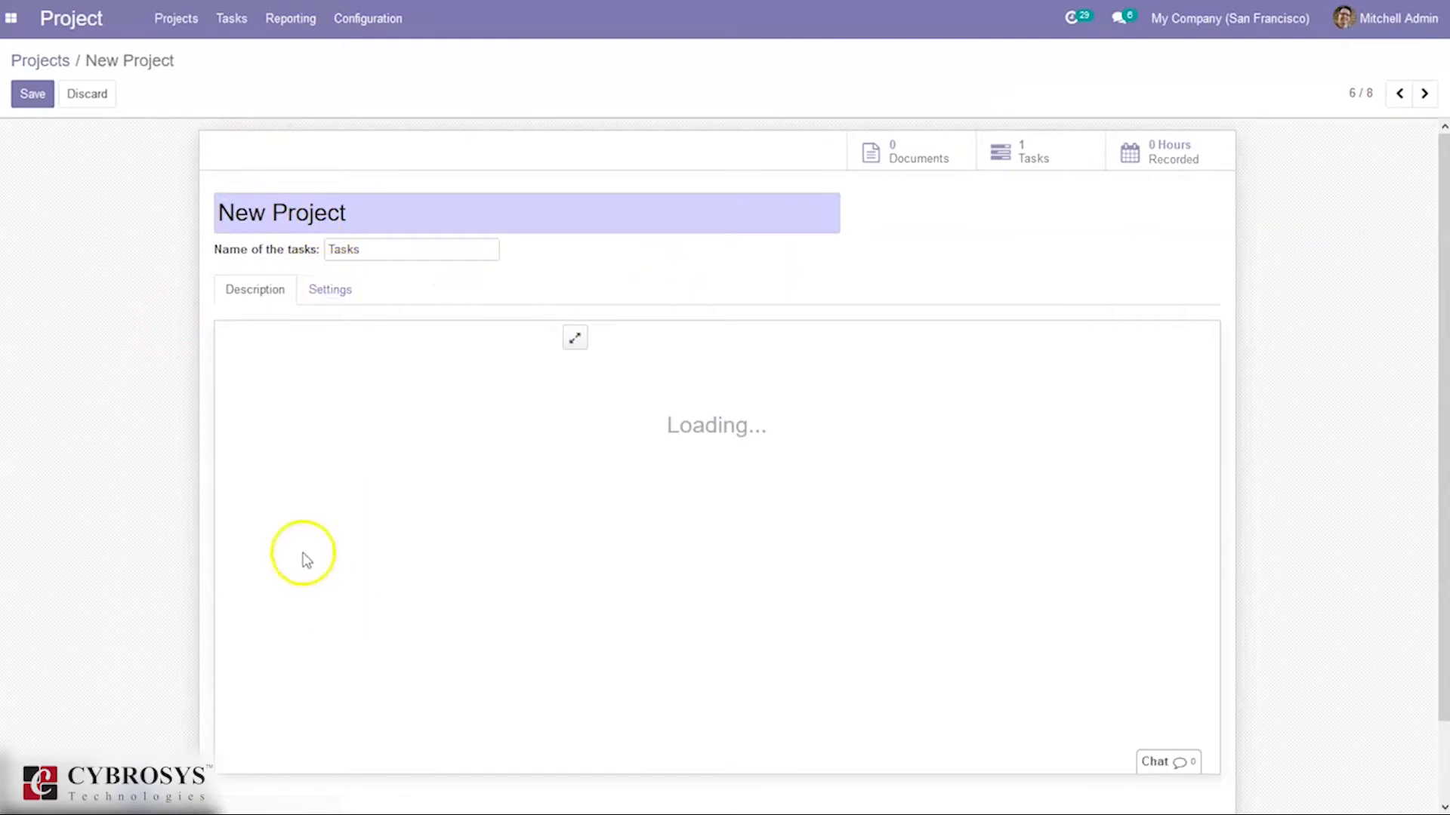
pyautogui.click(330, 281)
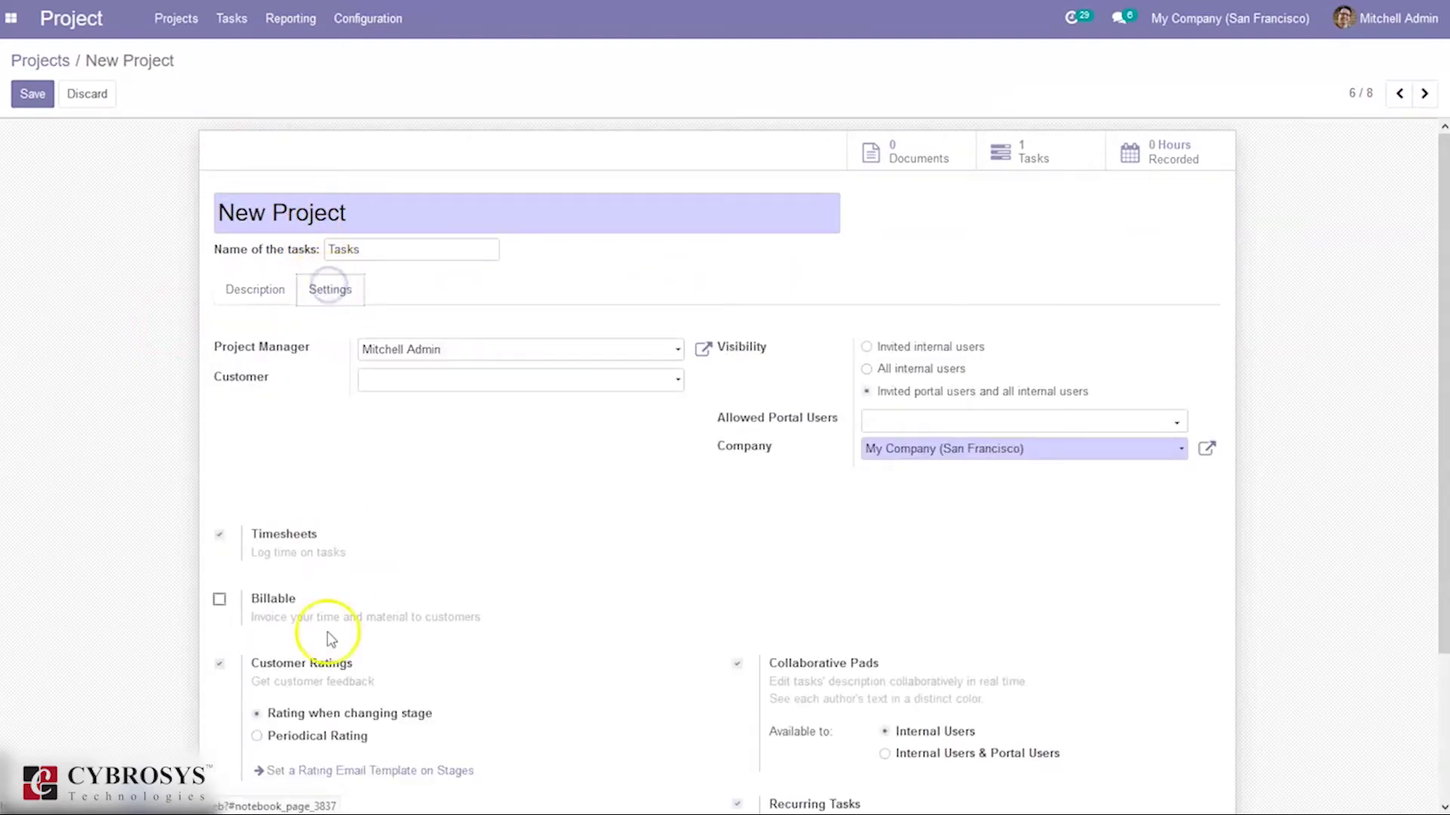
pyautogui.click(219, 601)
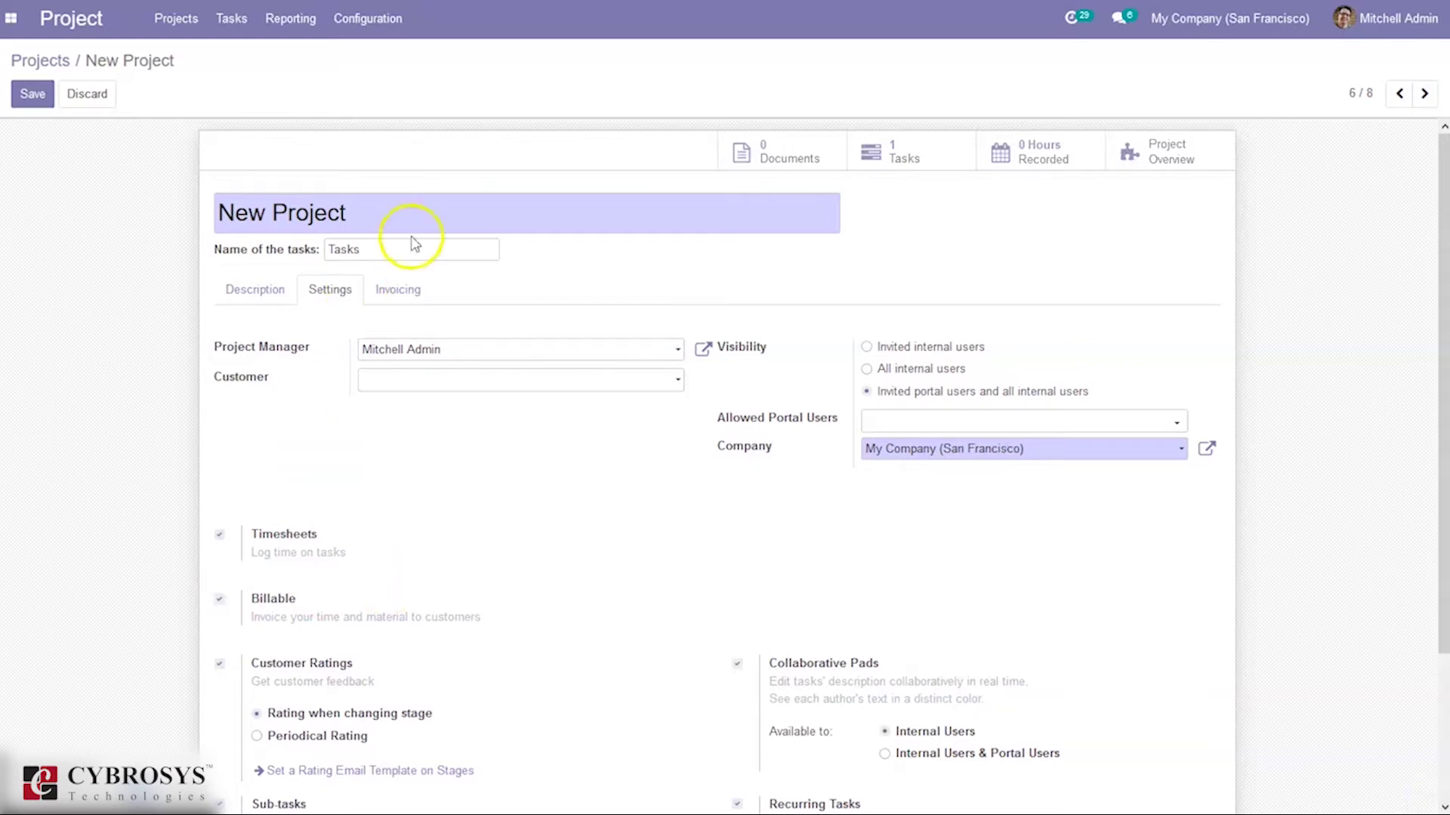
pyautogui.click(404, 290)
pyautogui.click(258, 287)
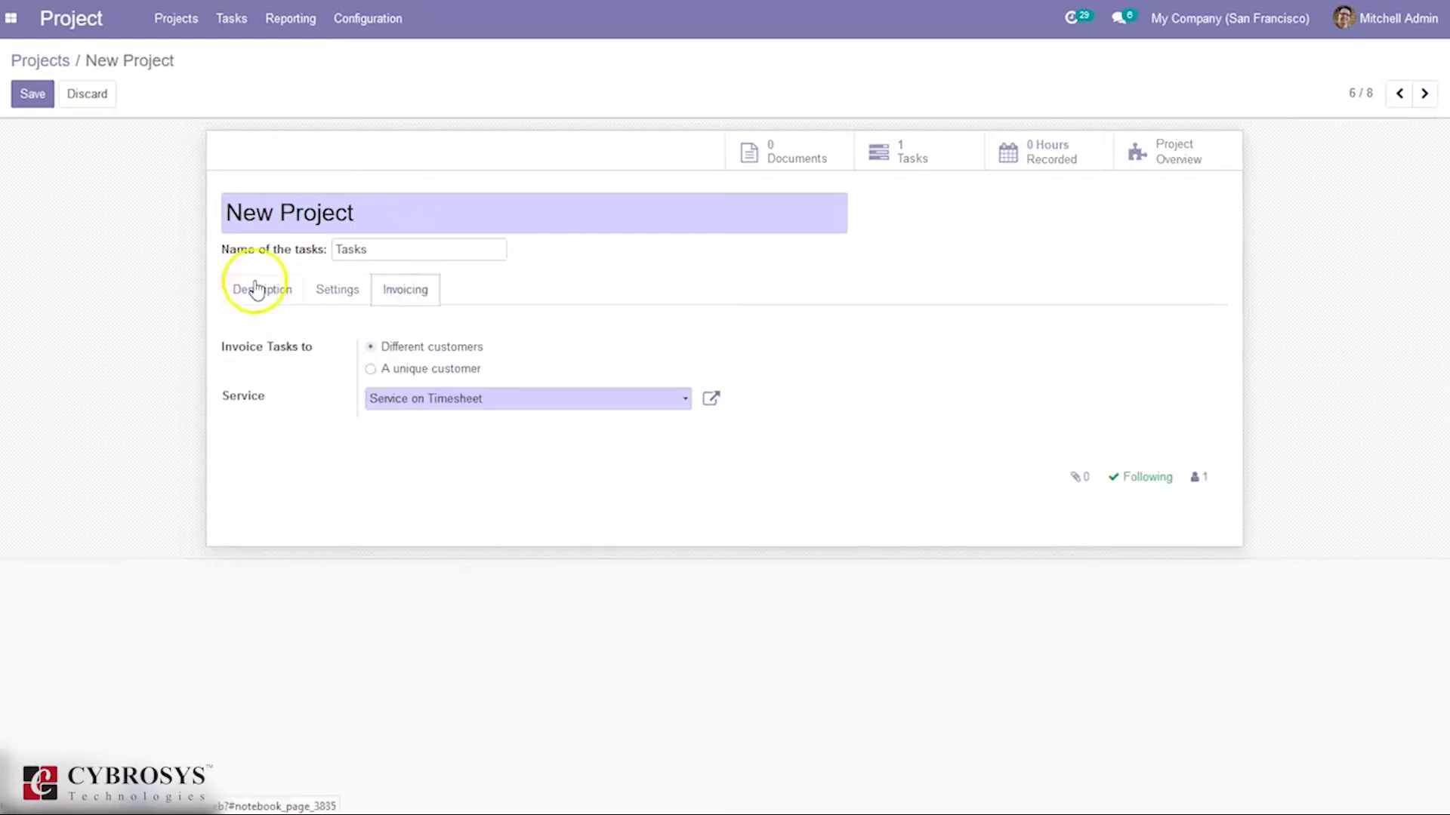
pyautogui.click(411, 293)
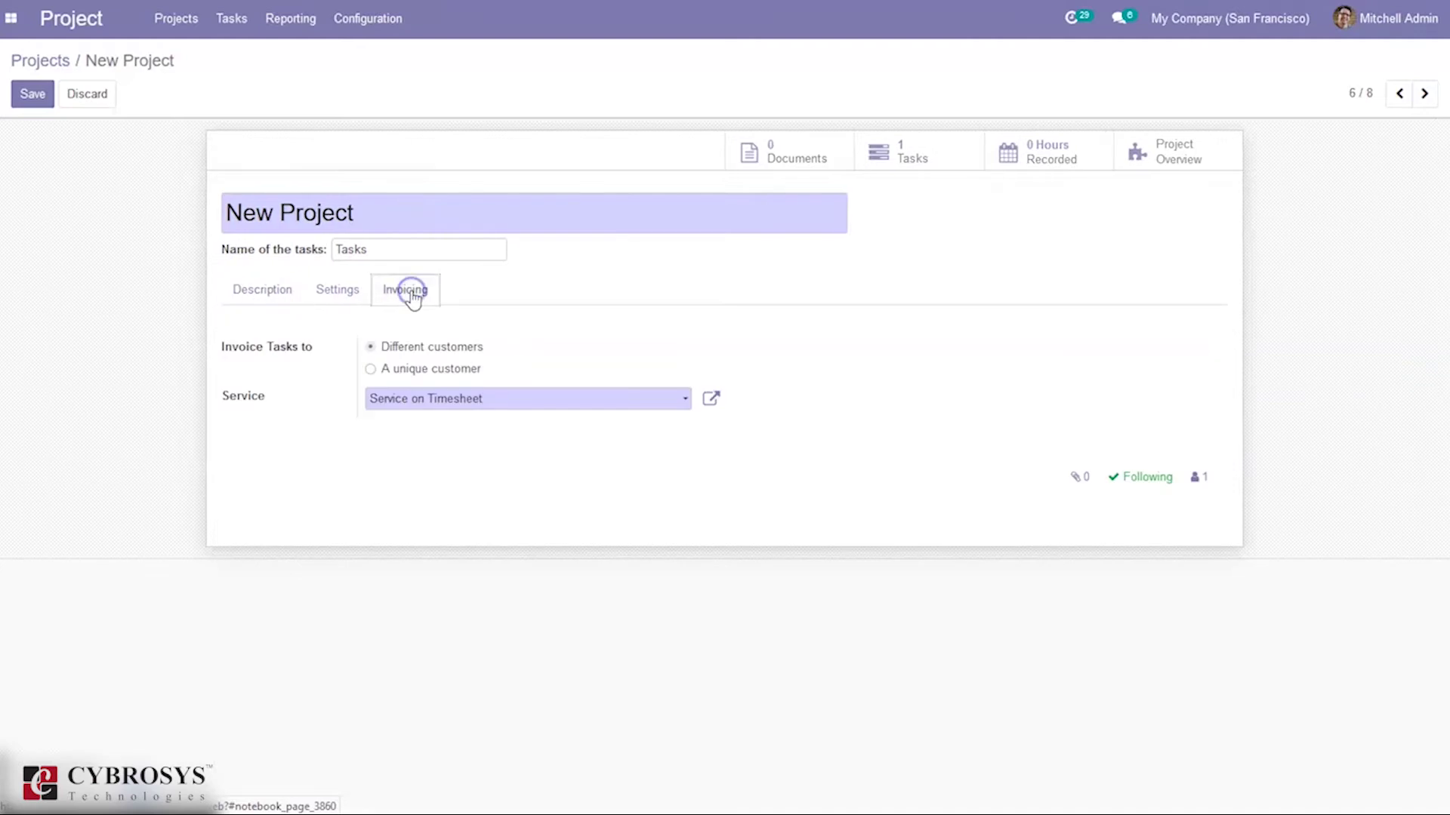
pyautogui.click(32, 92)
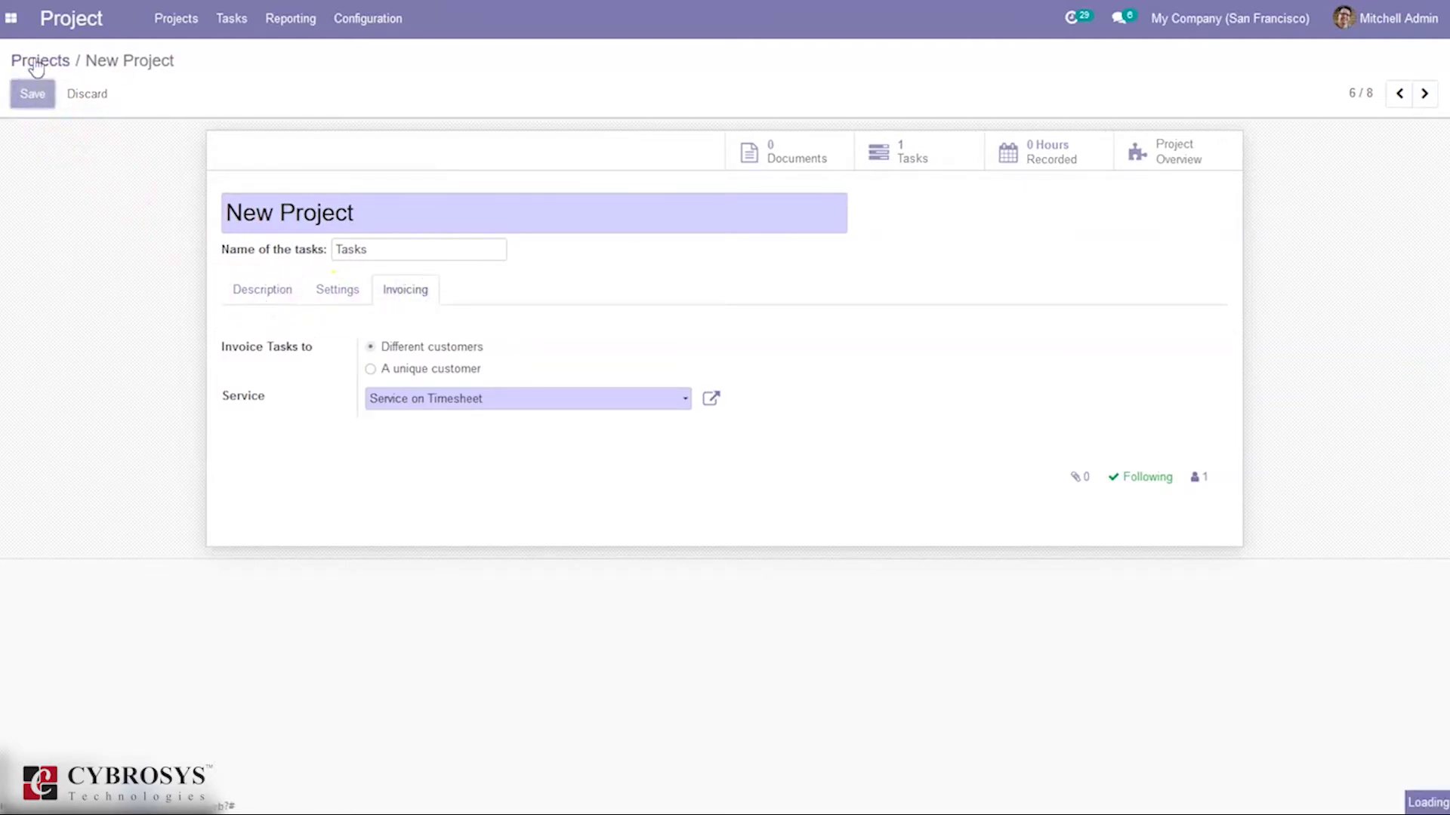
pyautogui.click(36, 62)
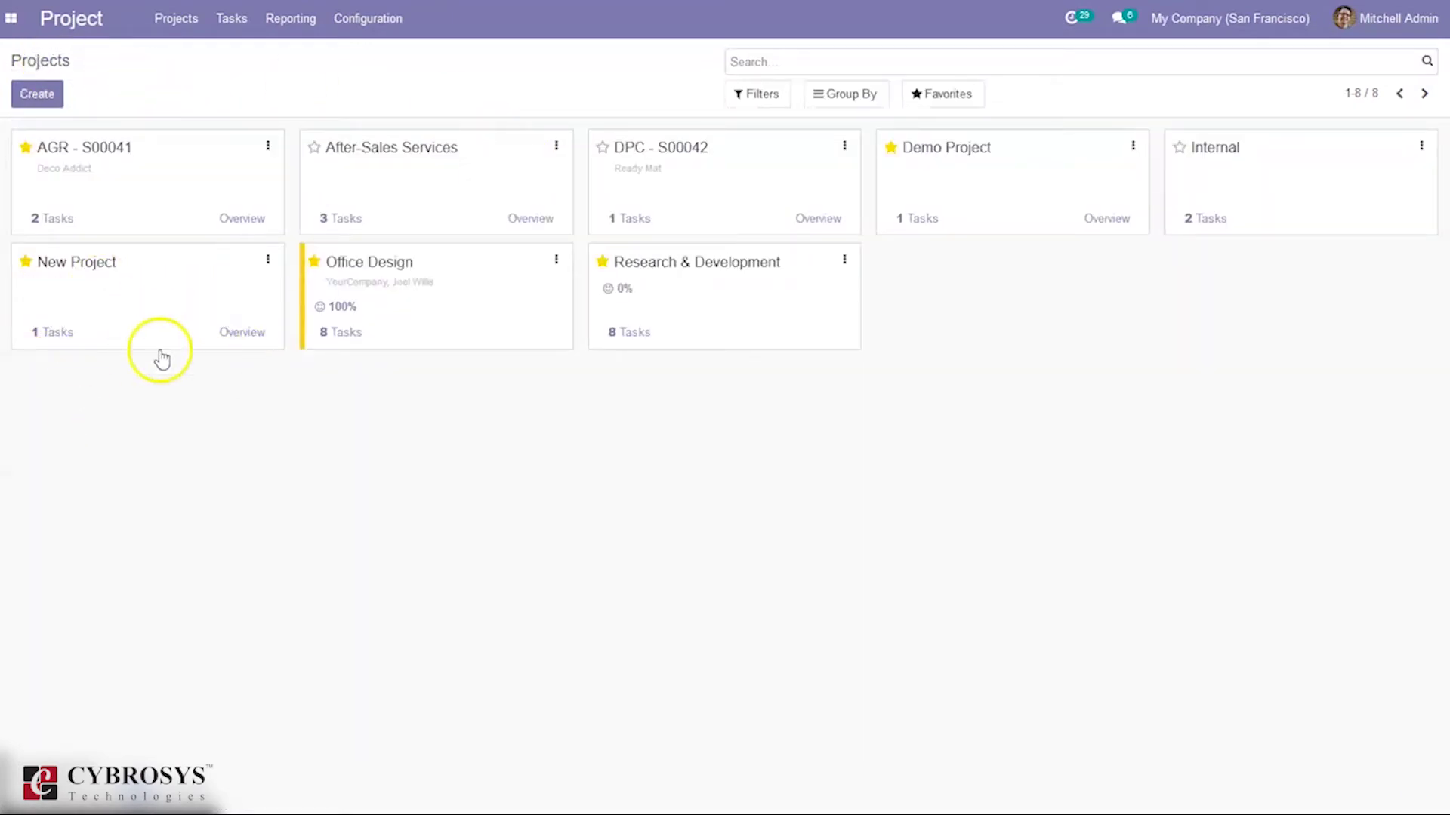
# View New Project's overview, then open its task board showing Test 1.
pyautogui.click(245, 334)
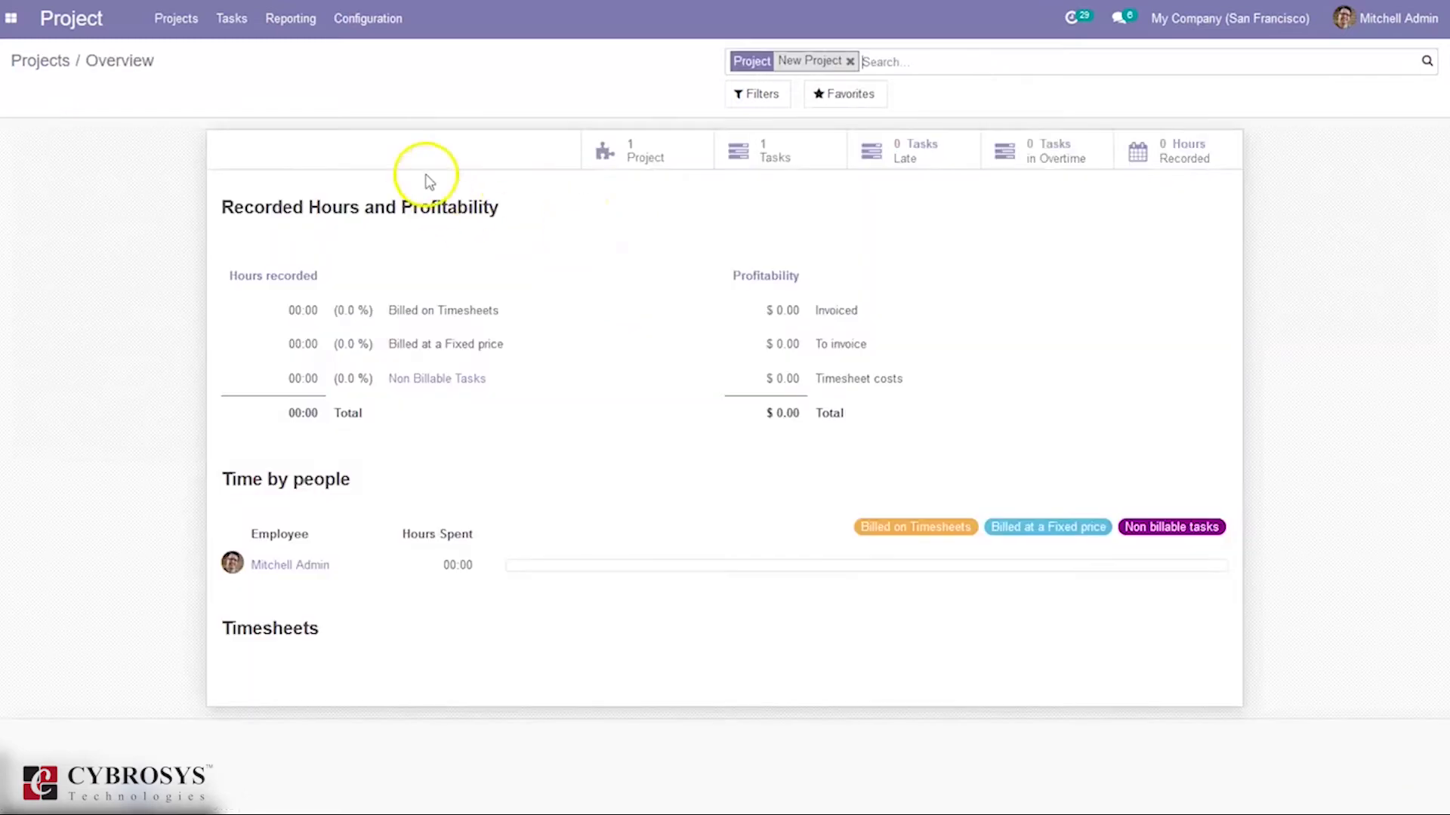
pyautogui.click(50, 62)
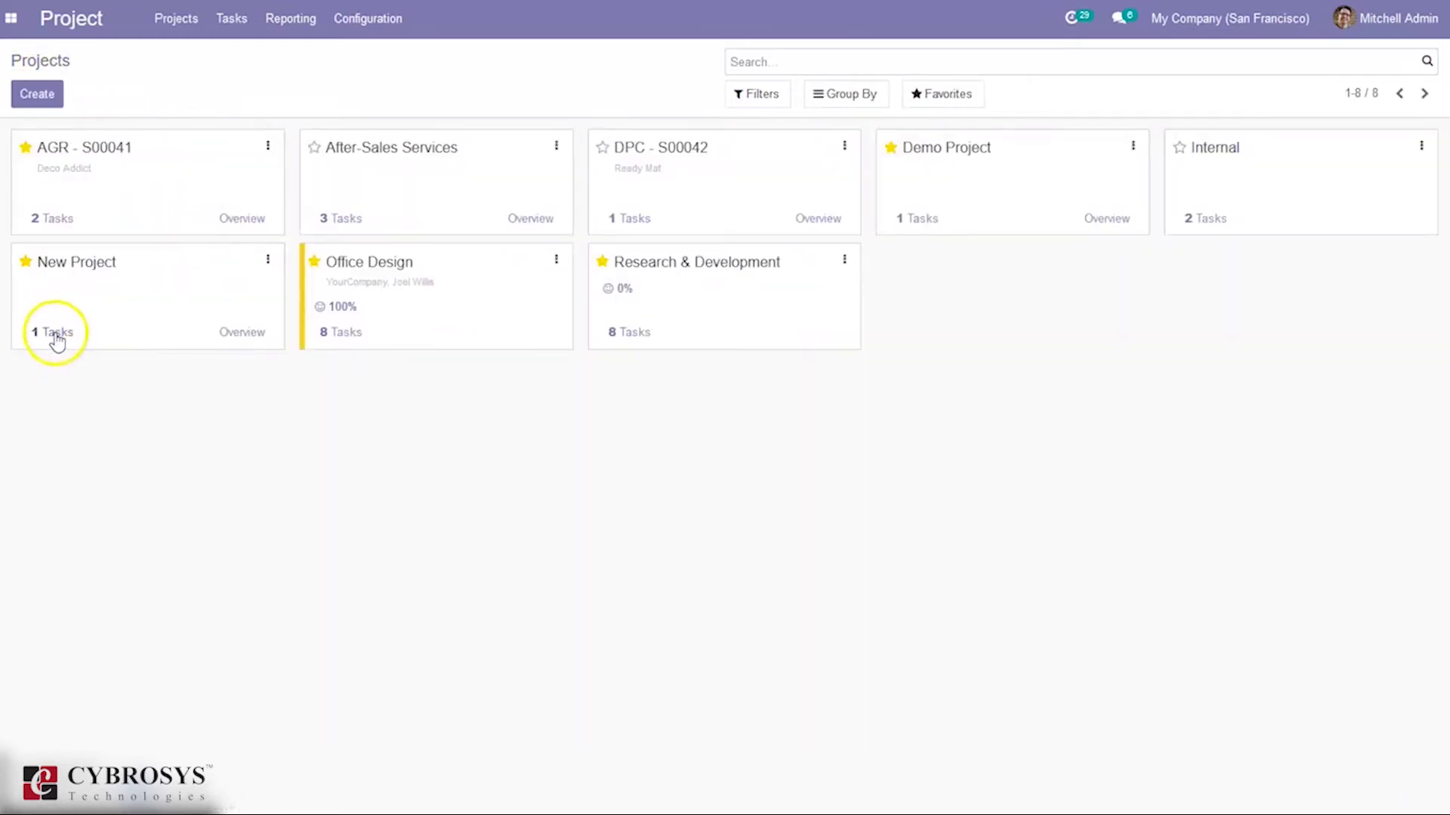
pyautogui.click(55, 336)
pyautogui.moveTo(60, 208)
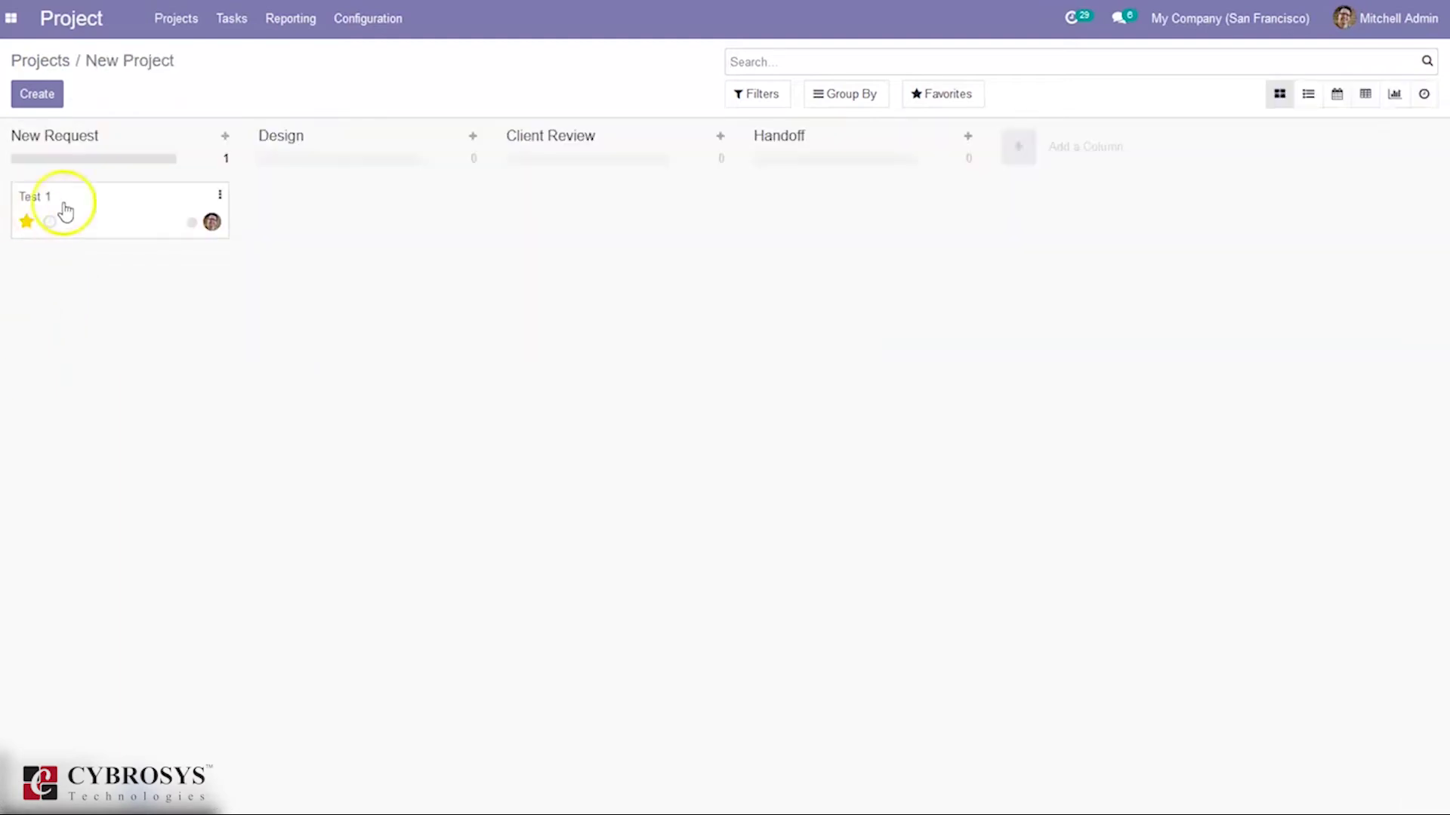
# Open the cover image and sharing options for Test 1, closing both unchanged.
pyautogui.click(220, 196)
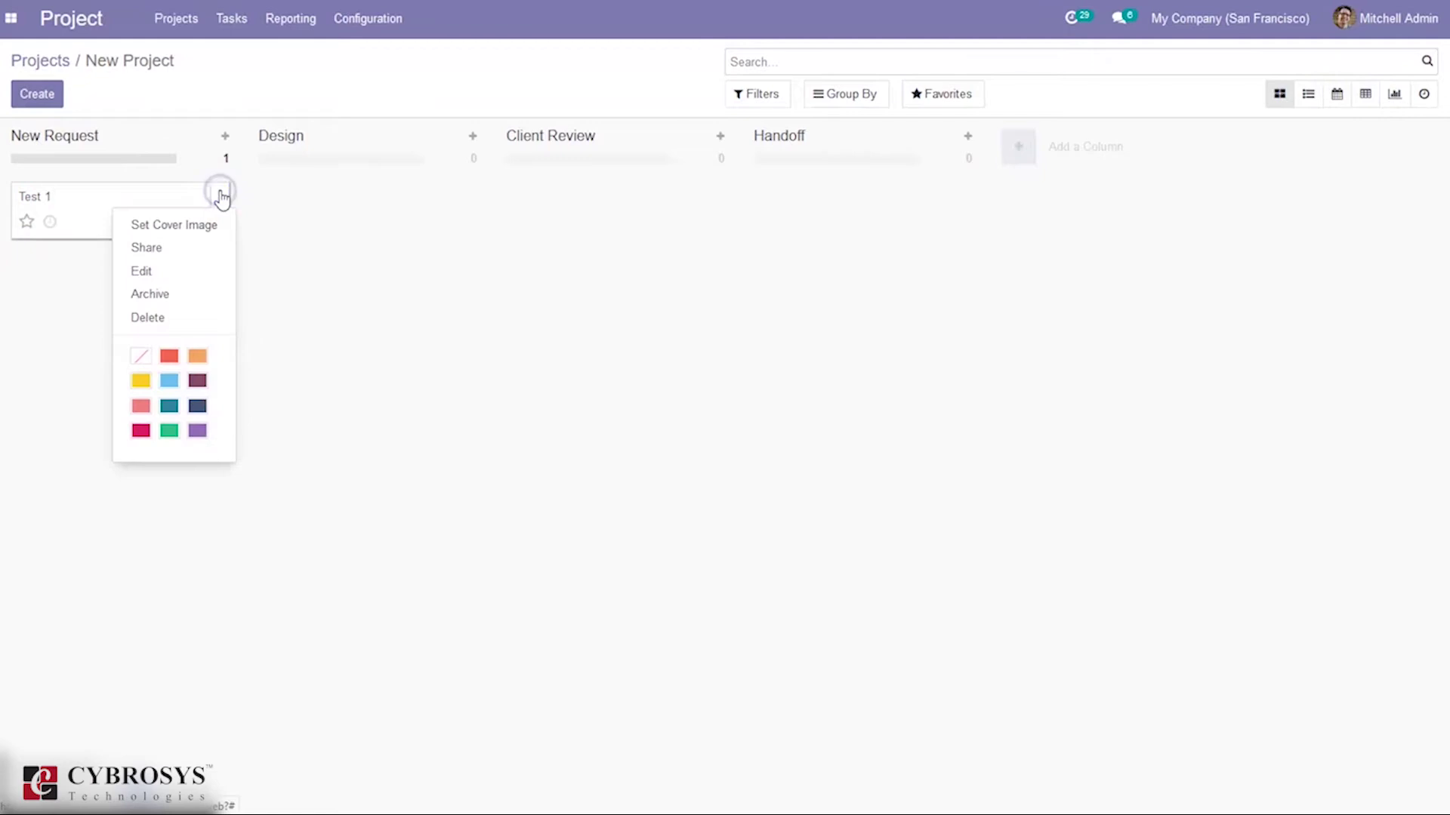
pyautogui.click(174, 226)
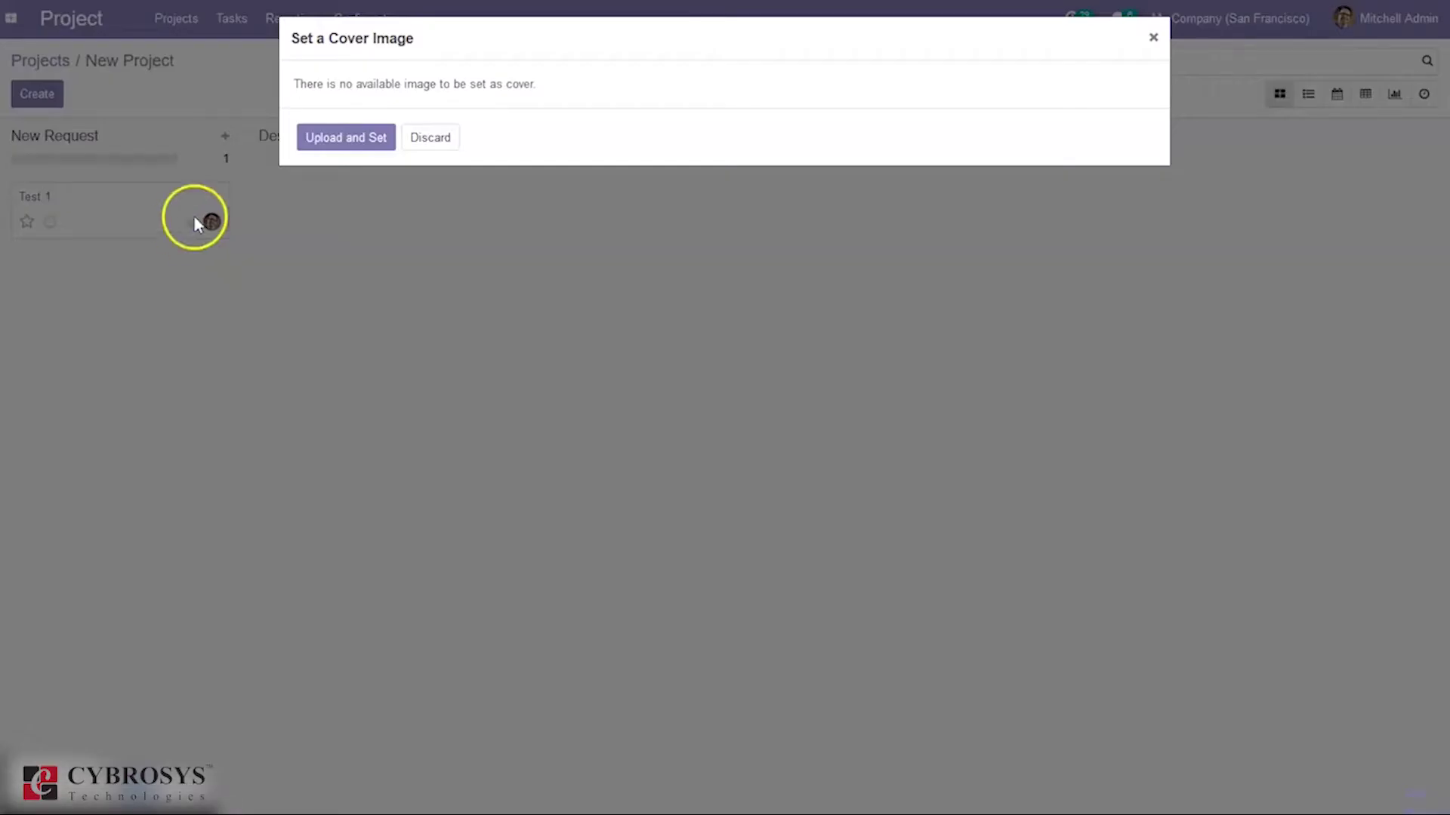
pyautogui.click(425, 138)
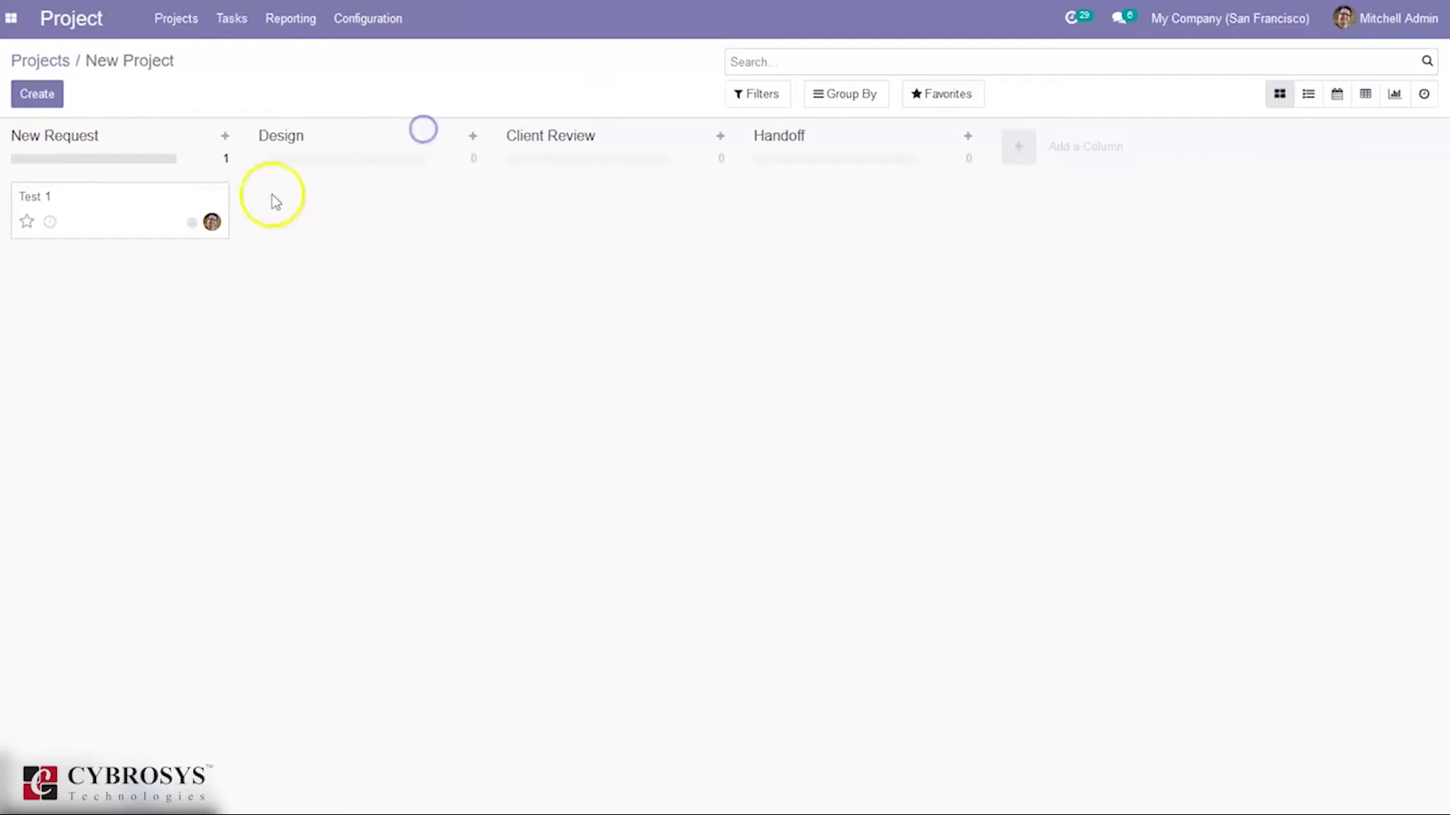
pyautogui.click(218, 197)
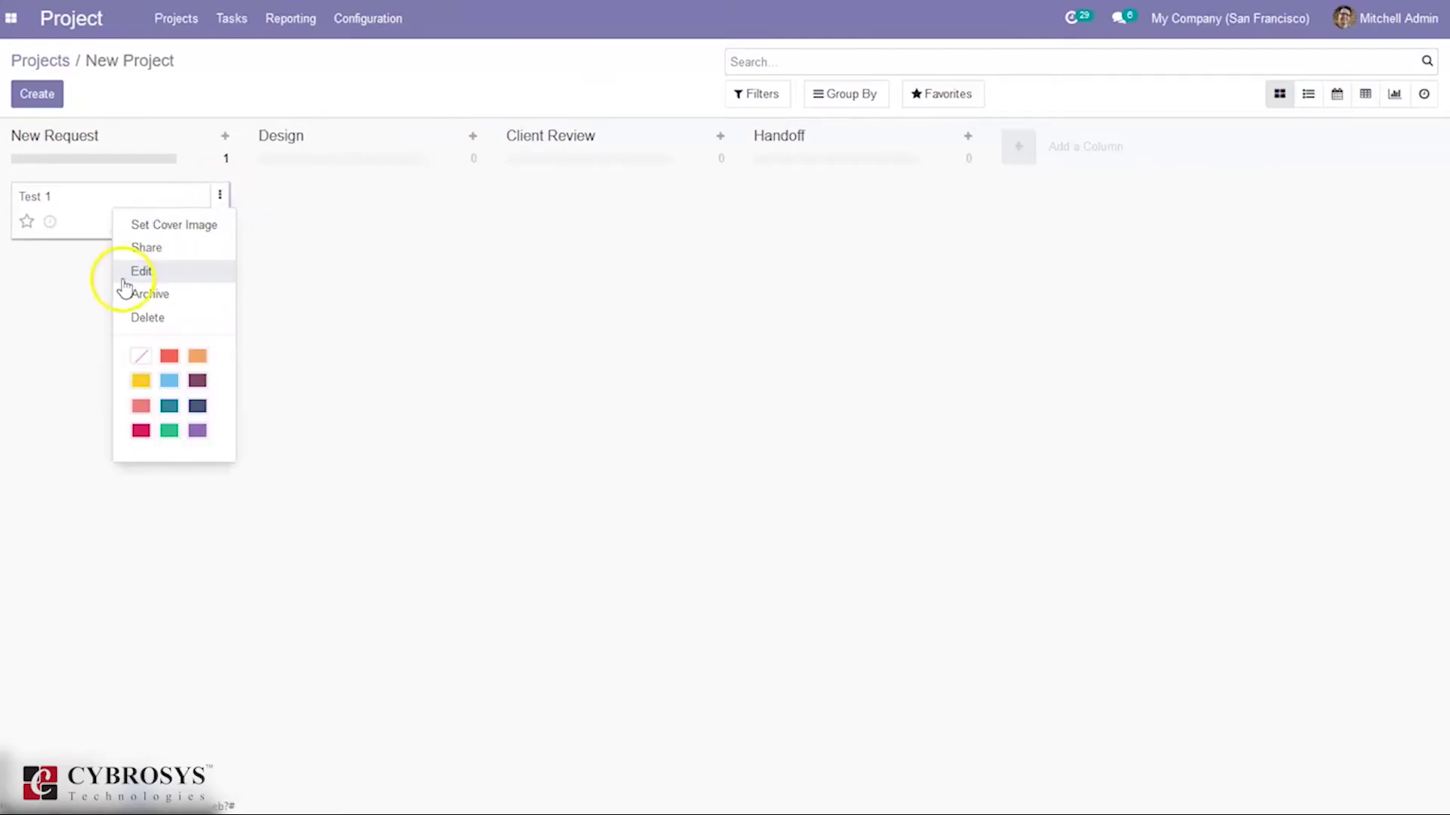
pyautogui.click(157, 248)
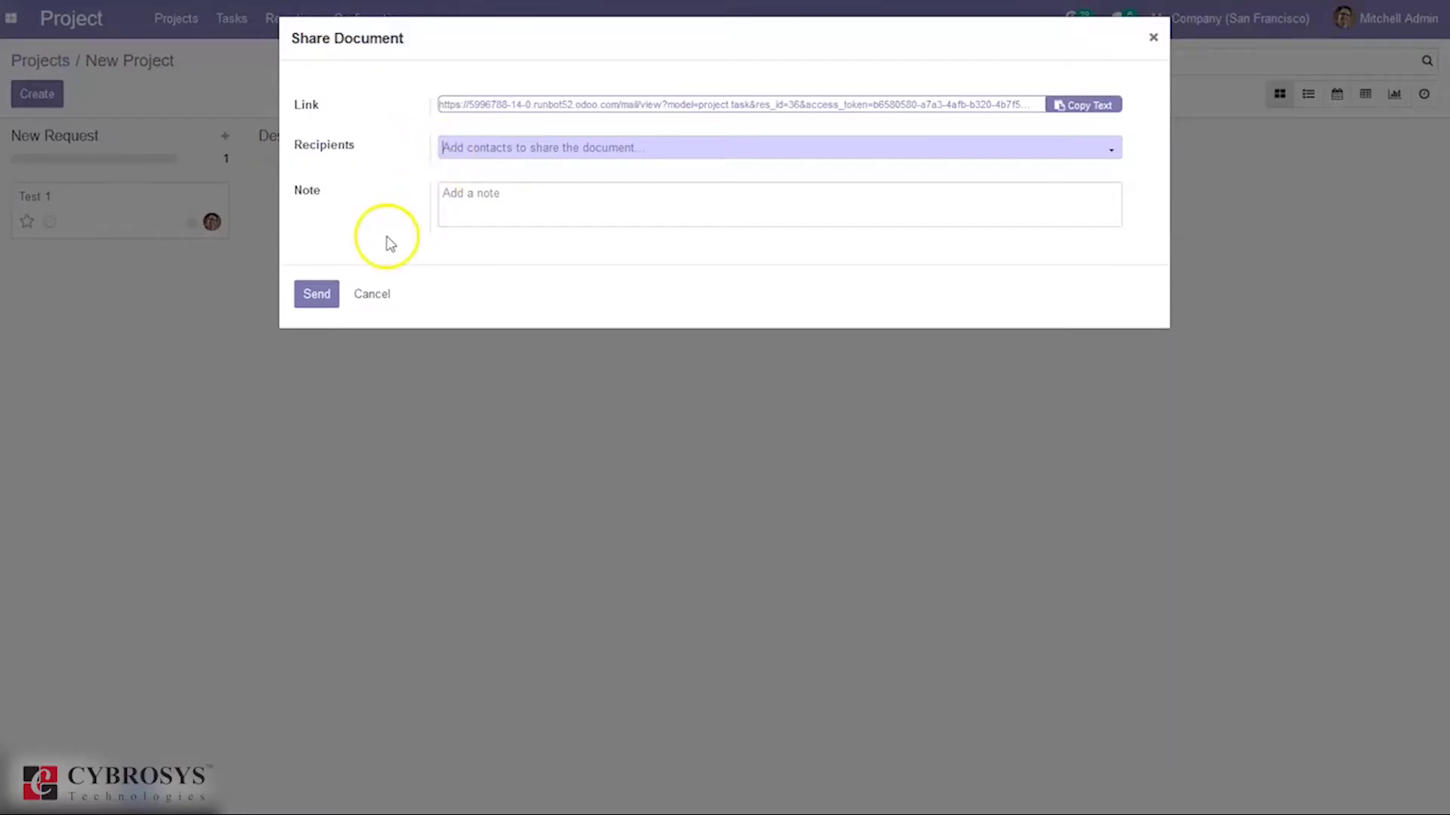
pyautogui.click(367, 298)
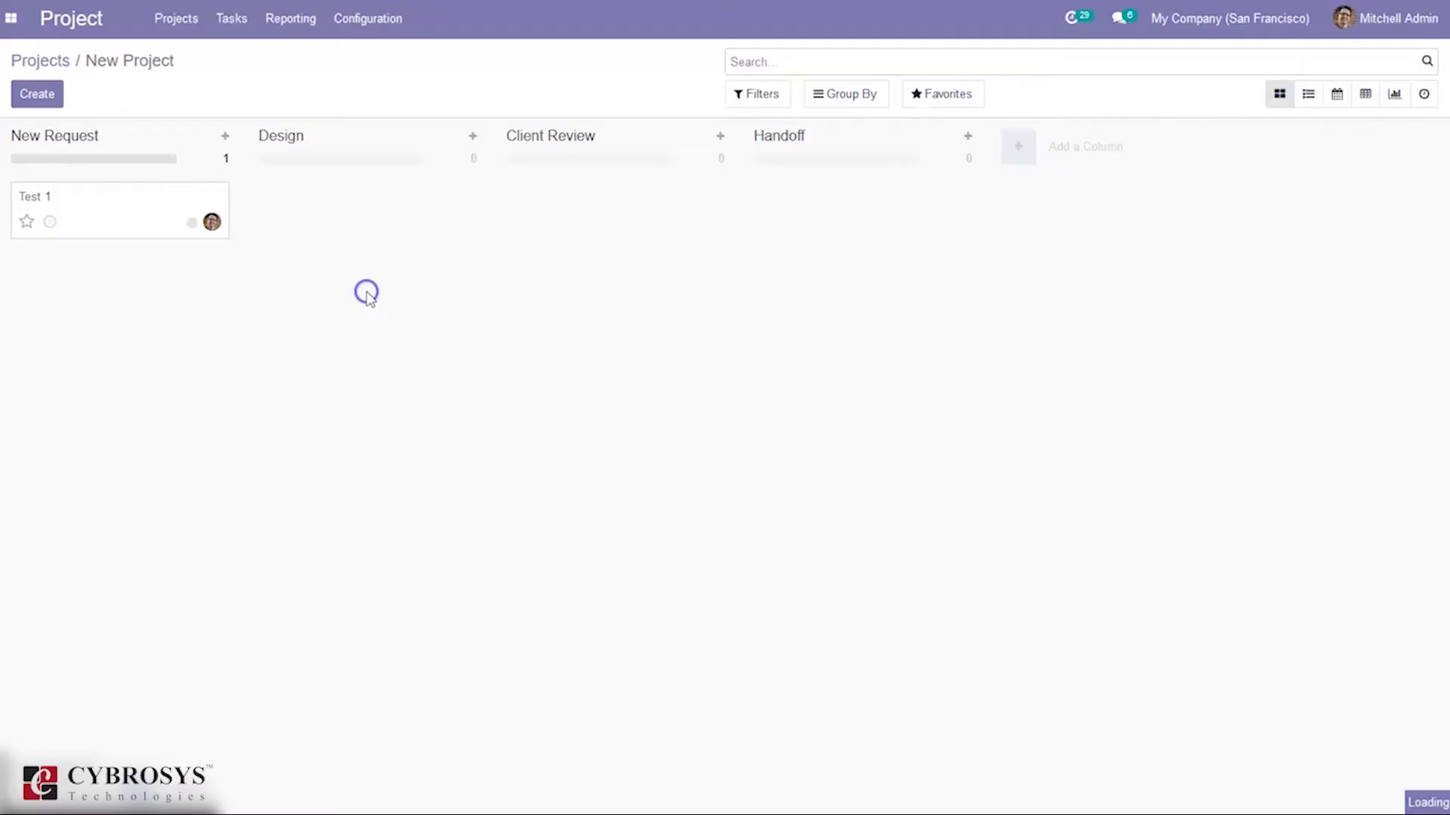
# Give the Test 1 card a red colour.
pyautogui.click(218, 190)
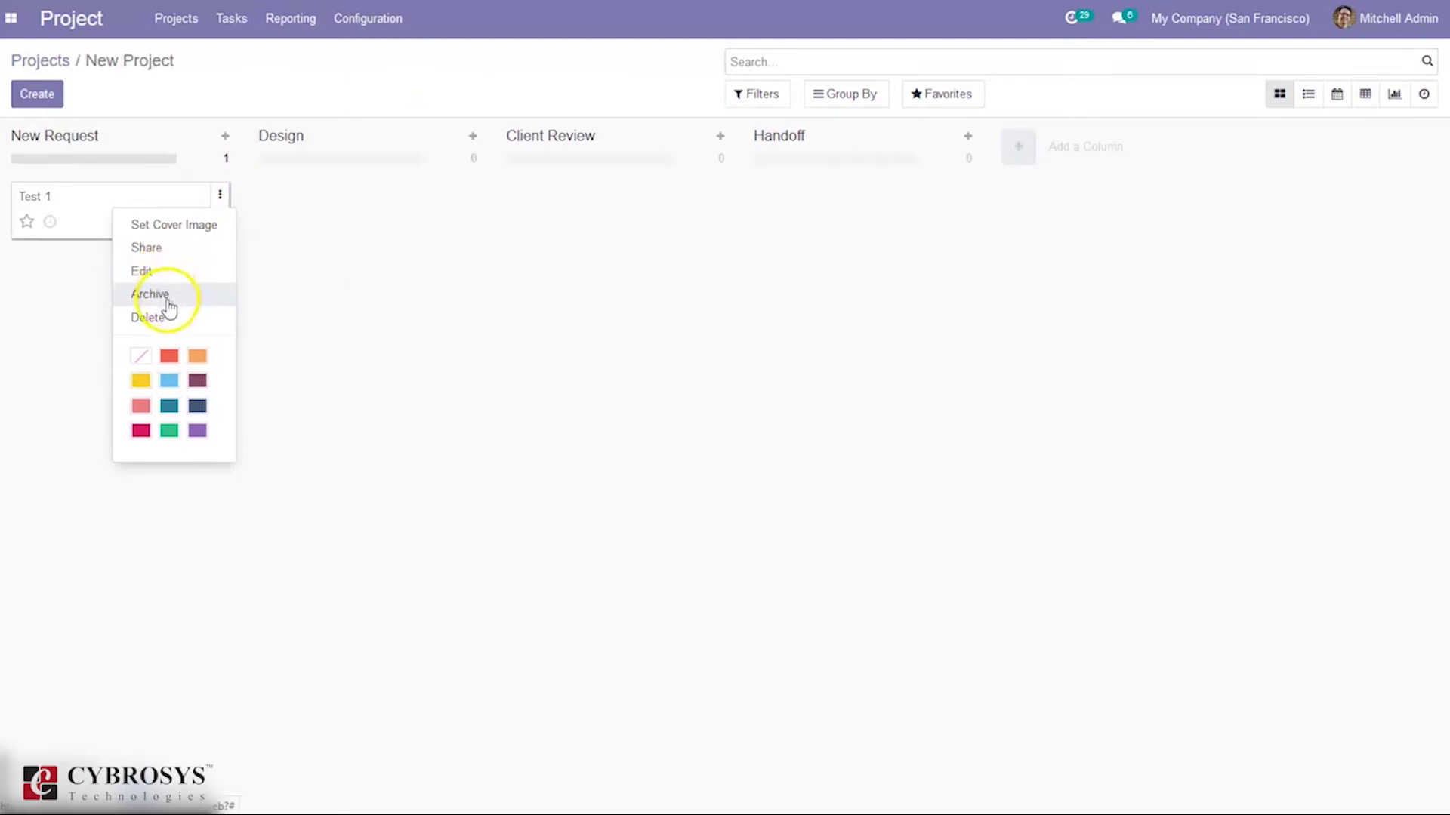
pyautogui.click(169, 358)
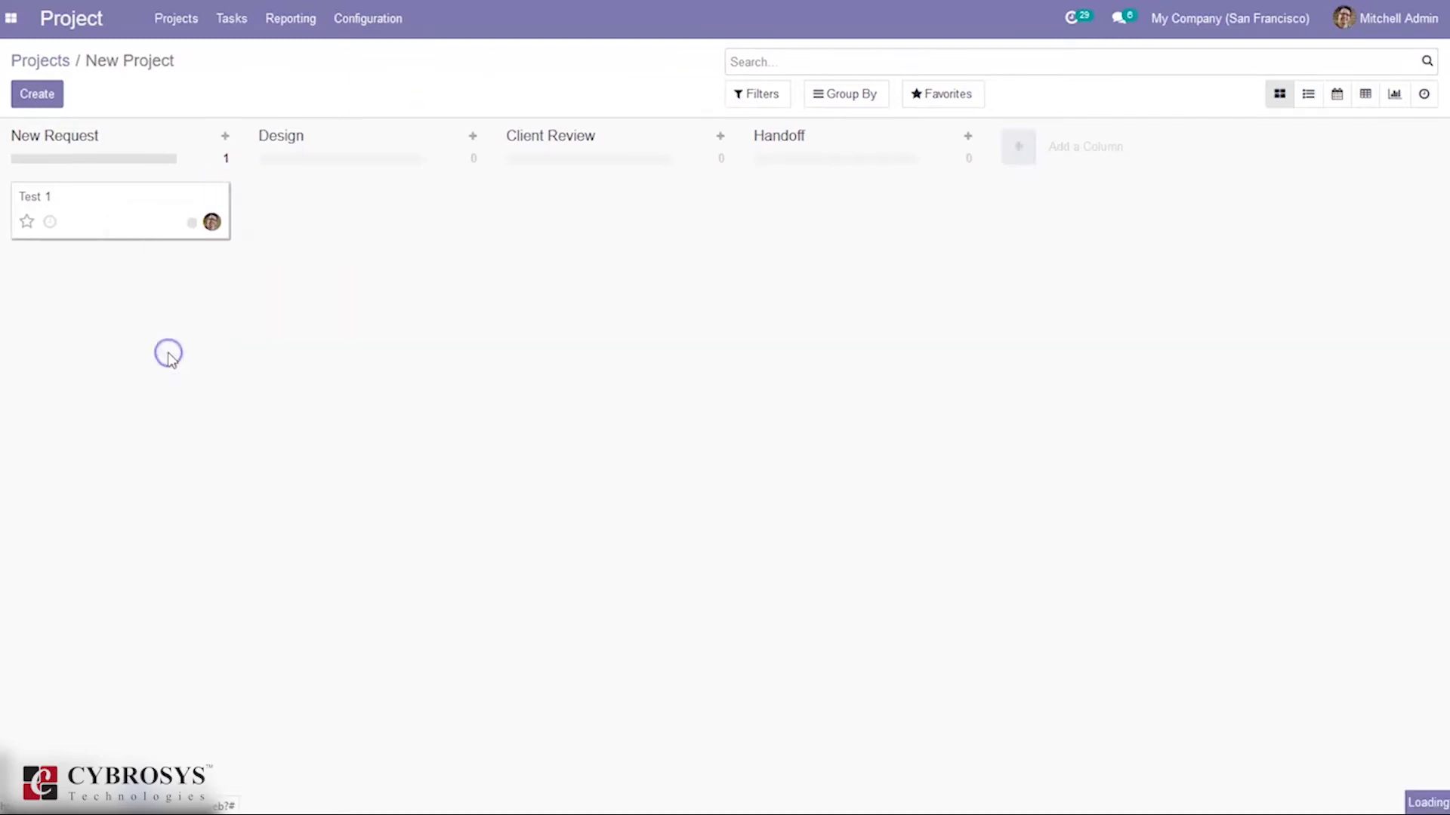
pyautogui.click(222, 195)
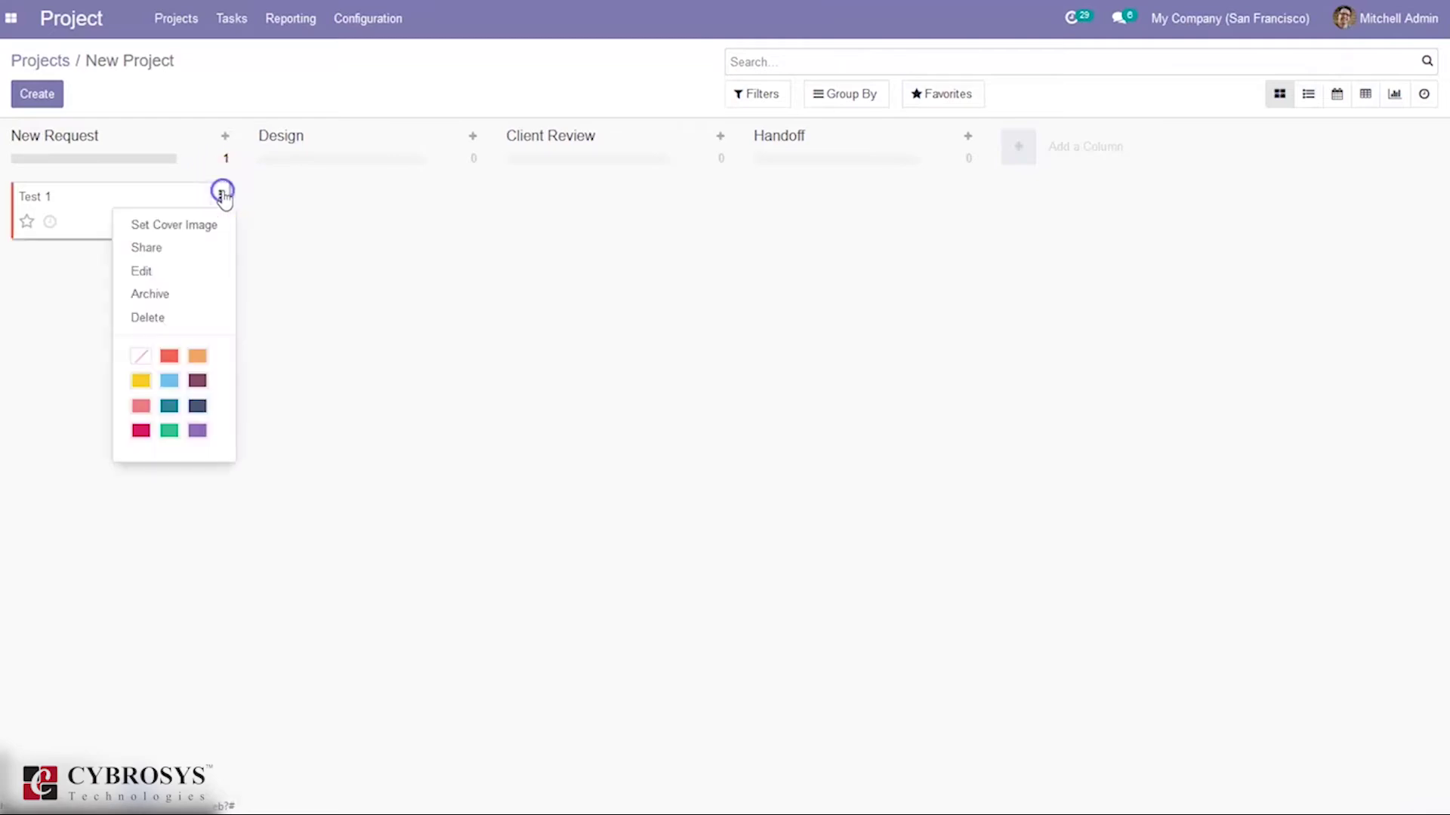
pyautogui.click(220, 193)
pyautogui.click(158, 281)
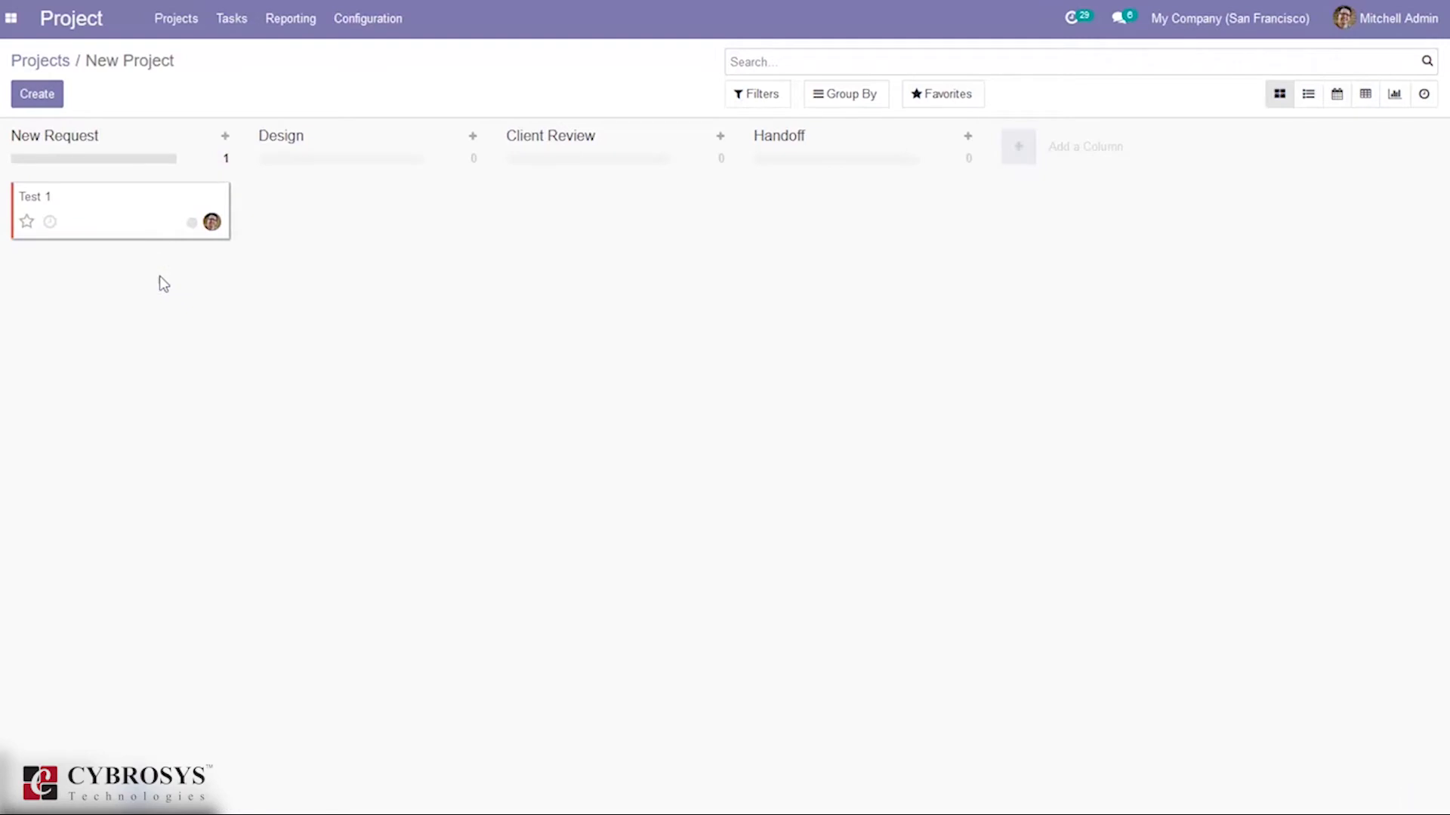
# Star Test 1 as important, mark it recurrent, and tag it New Feature.
pyautogui.click(350, 195)
pyautogui.click(225, 242)
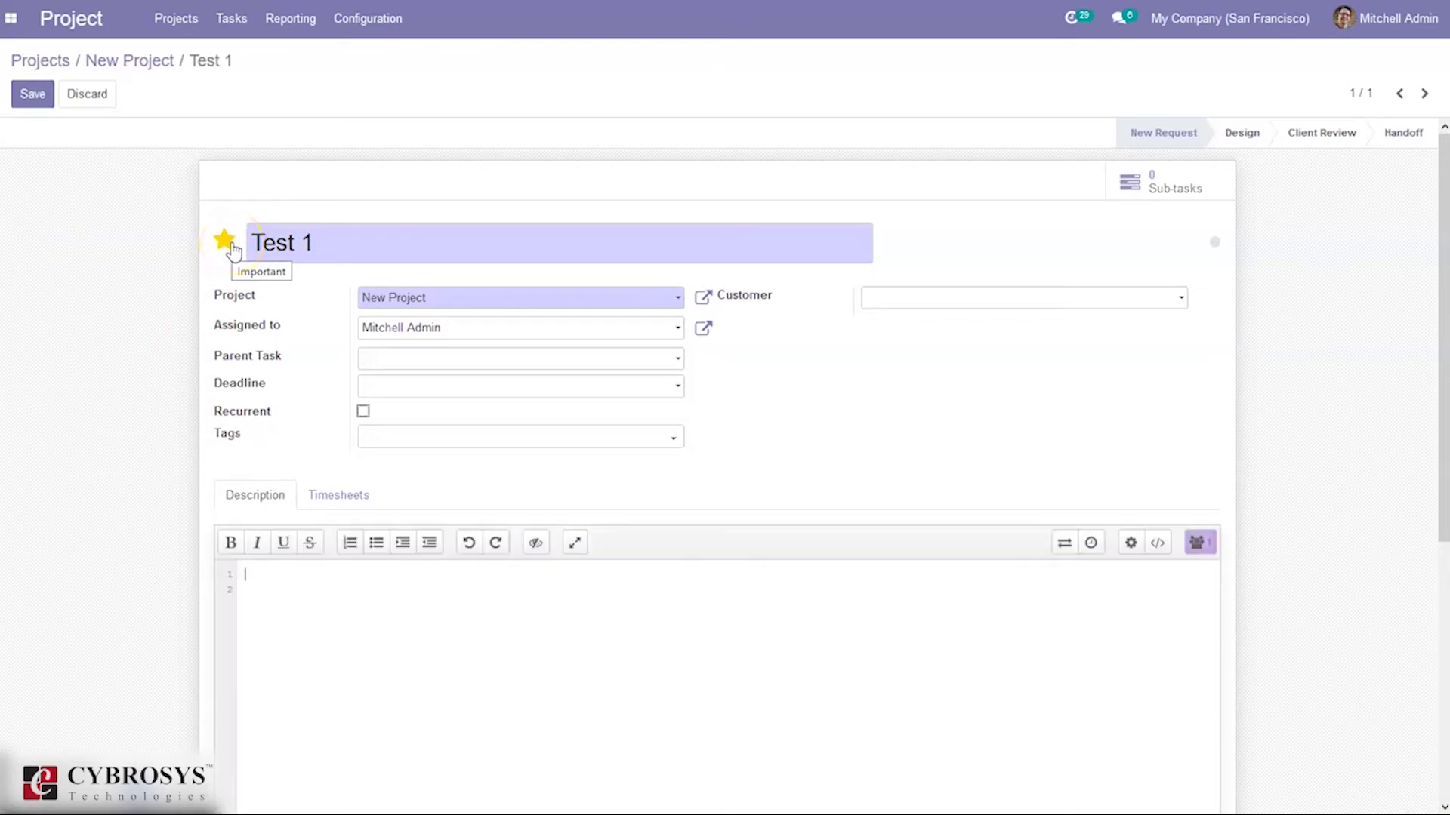
pyautogui.click(231, 243)
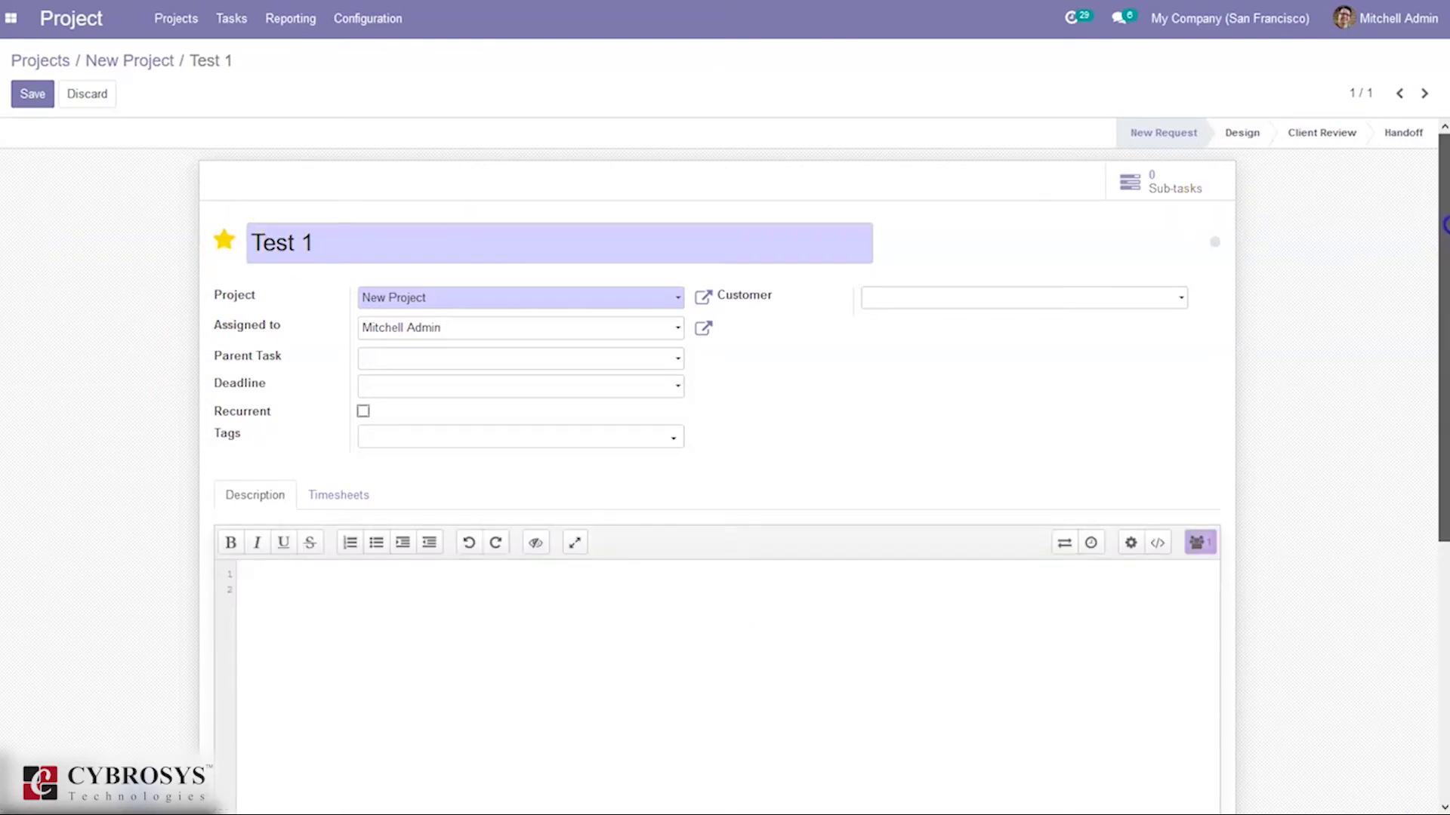
pyautogui.moveTo(1444, 224); pyautogui.dragTo(1444, 255)
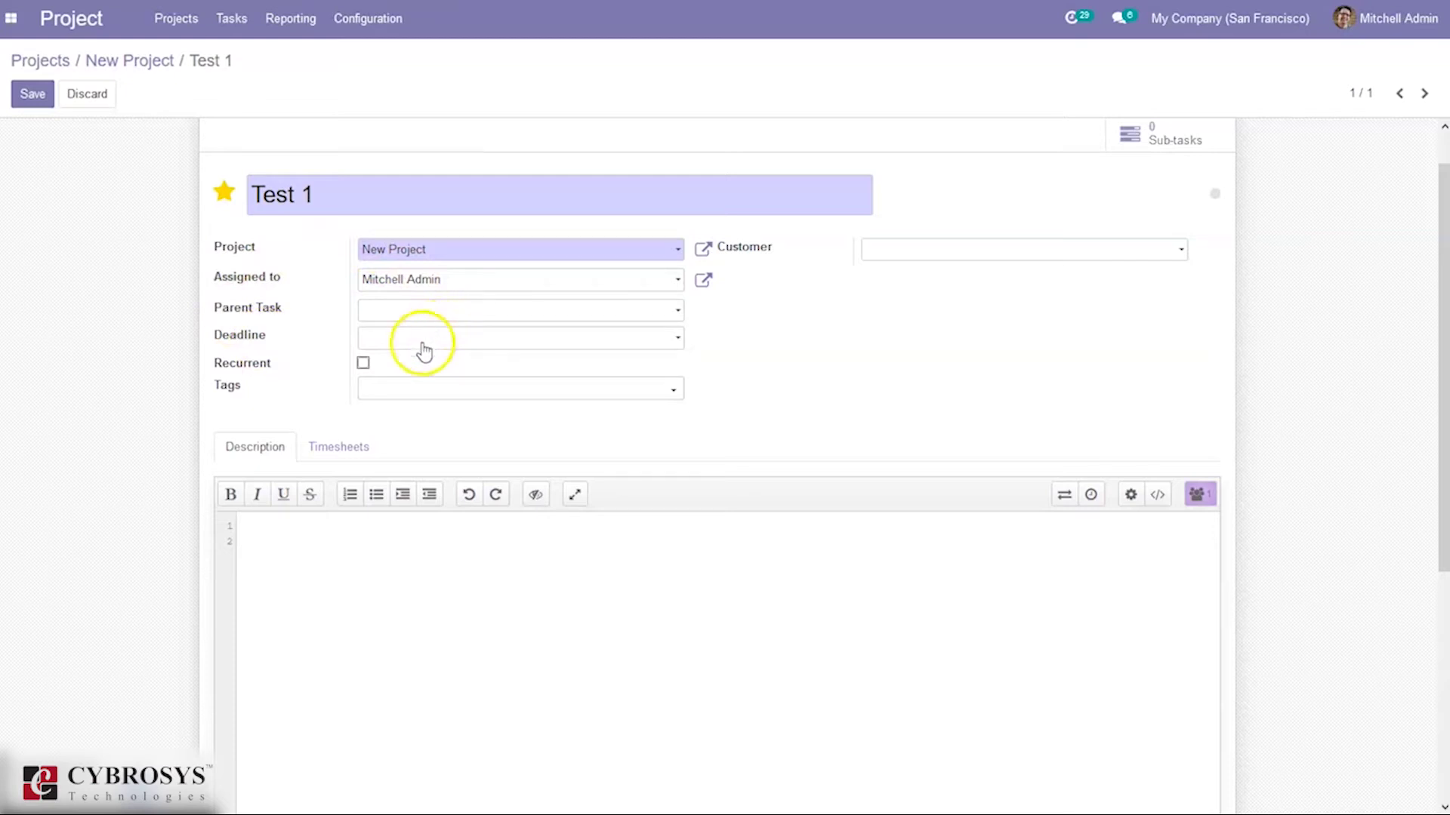
pyautogui.click(363, 364)
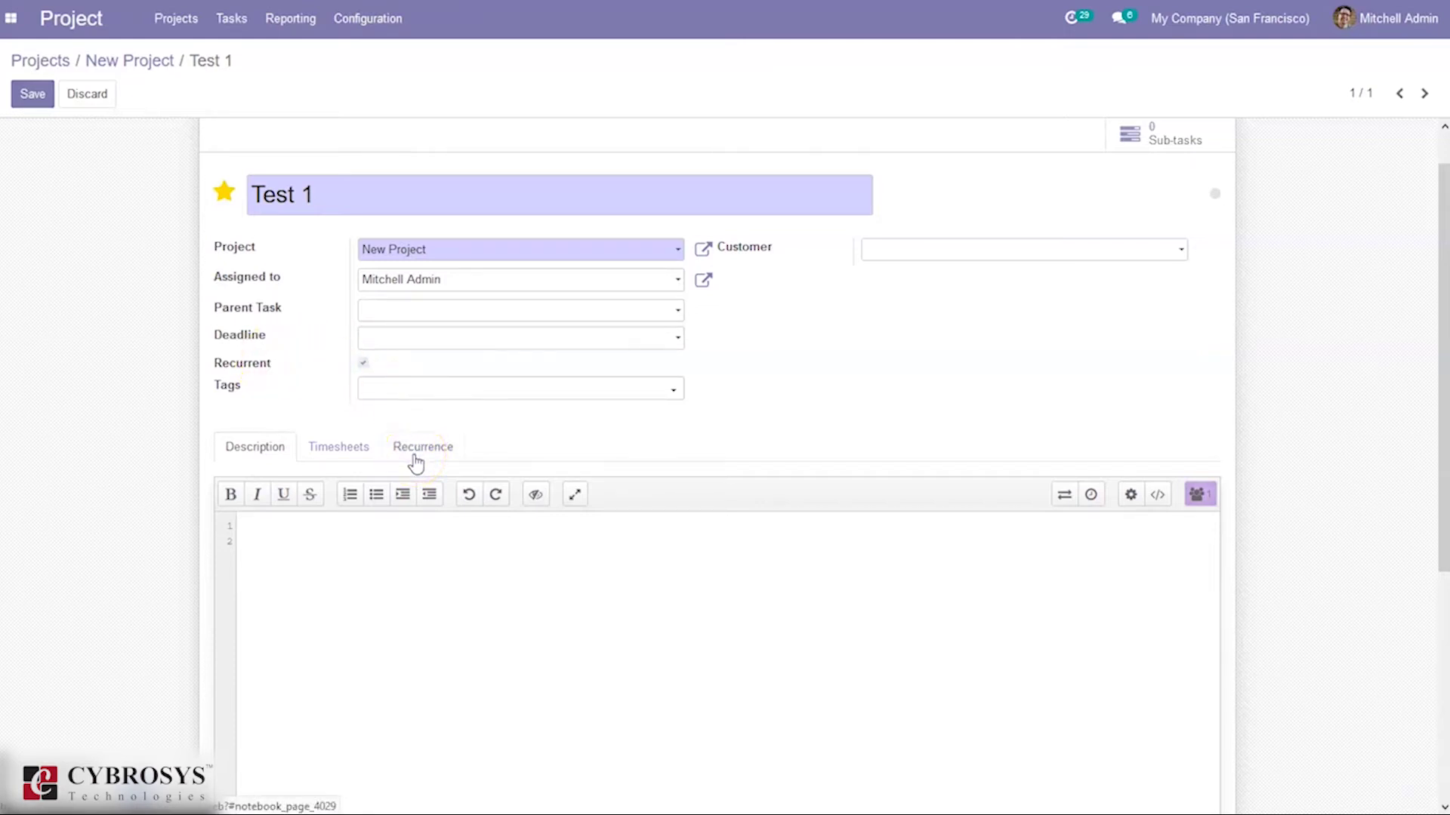
pyautogui.click(445, 390)
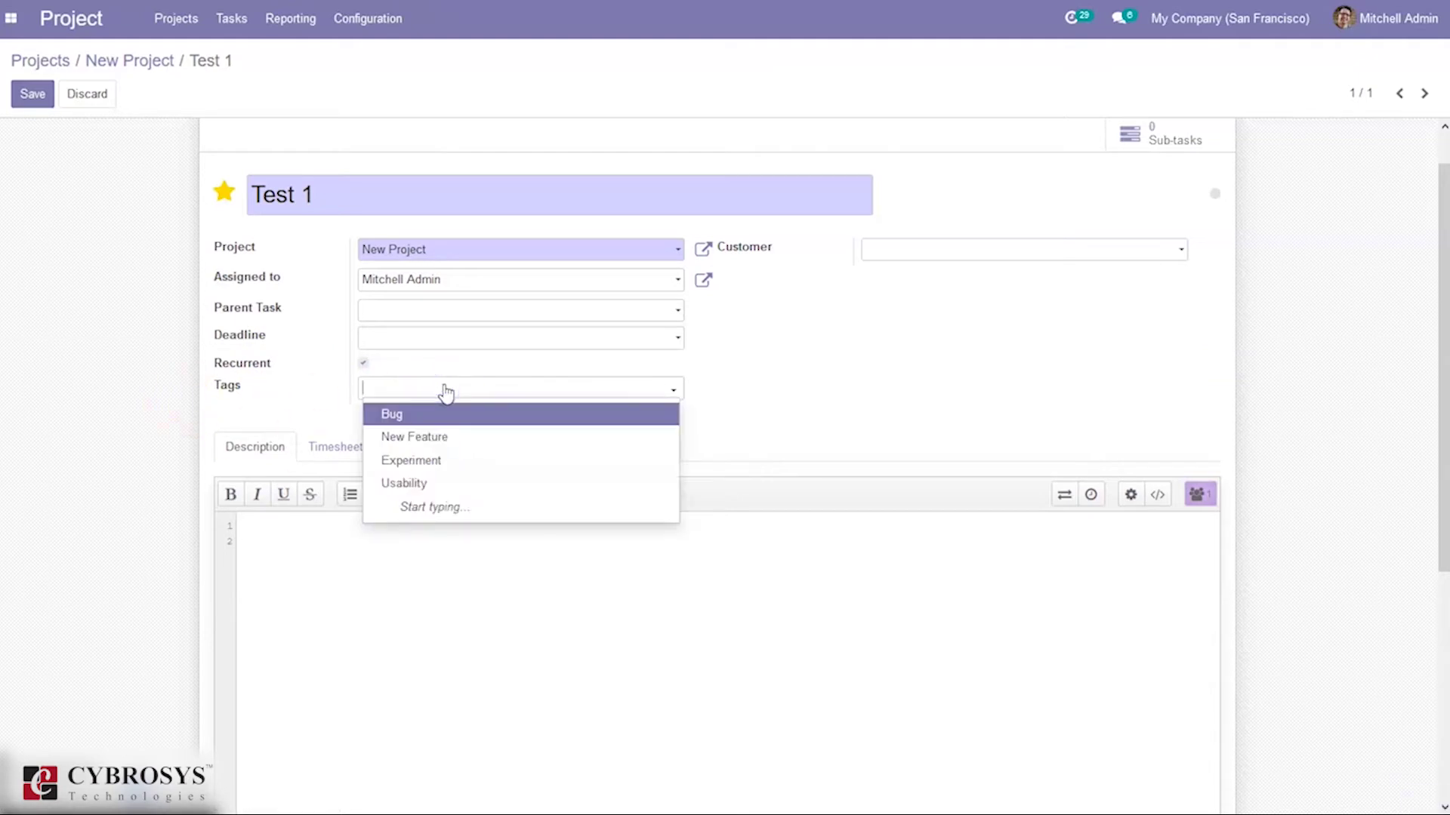
pyautogui.click(435, 441)
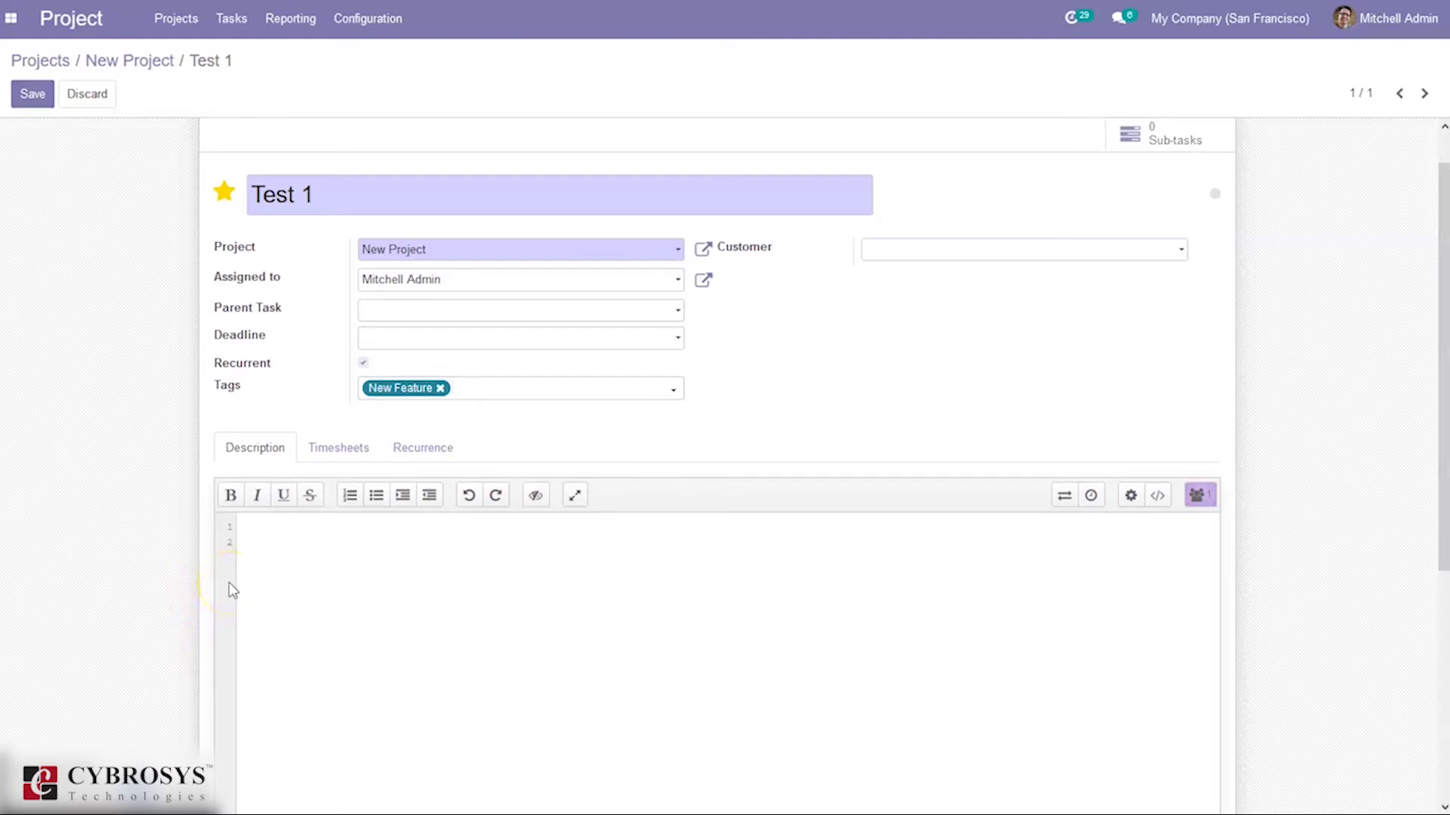
# Set Test 1's planned hours to 05:00 and log a 2:00 timesheet line named 'Initial'.
pyautogui.click(330, 453)
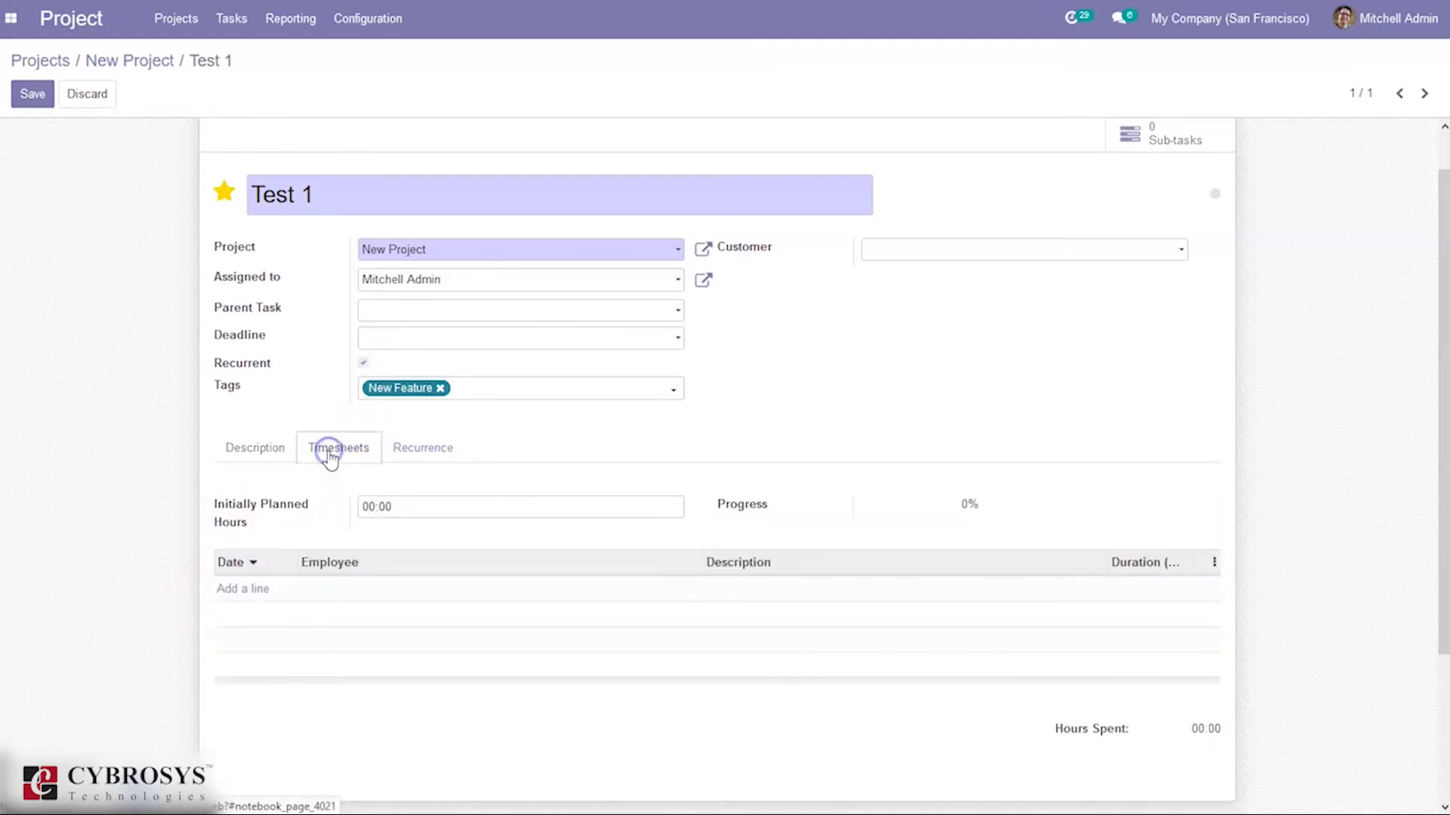
pyautogui.click(234, 595)
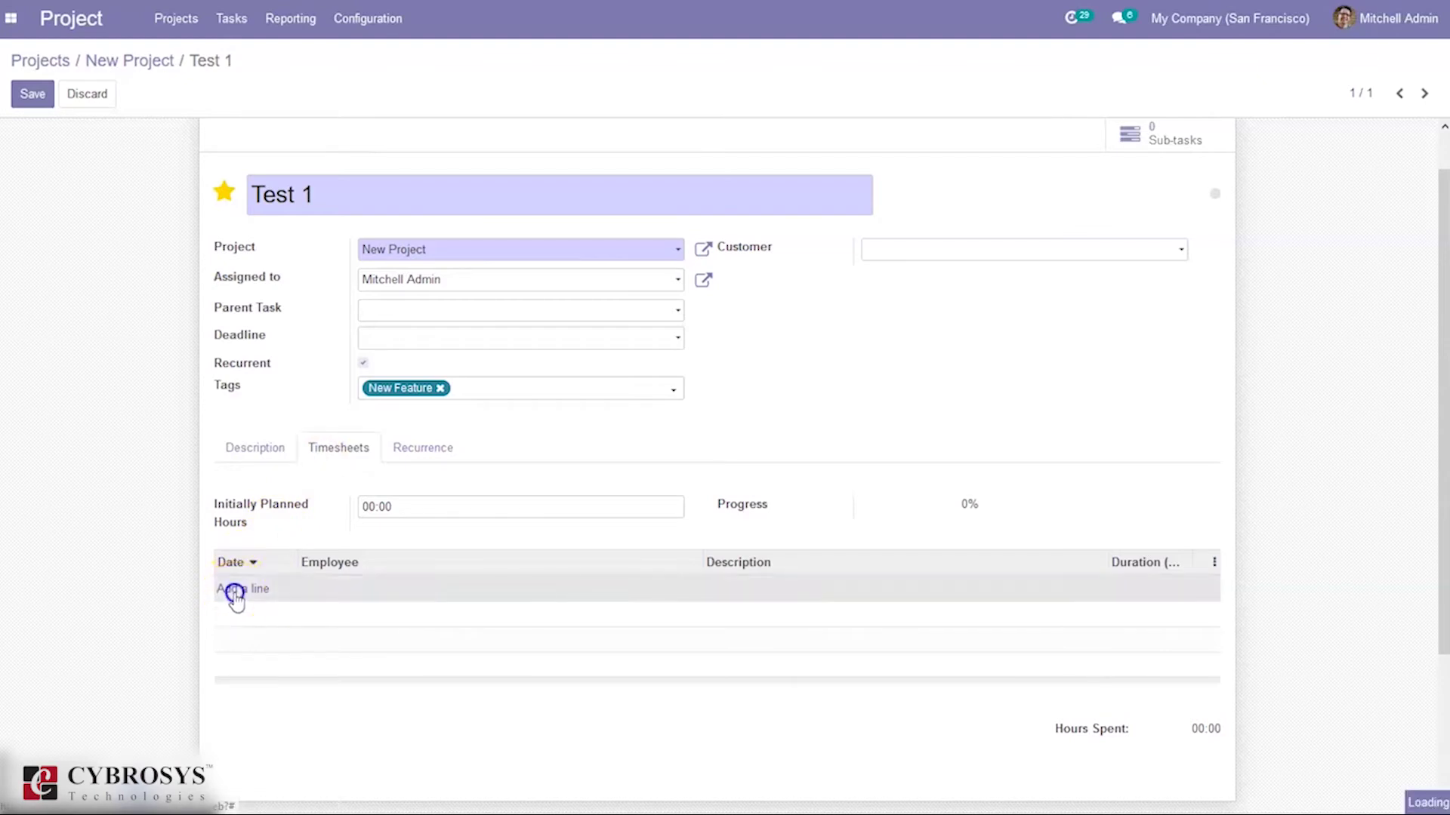
pyautogui.click(368, 513)
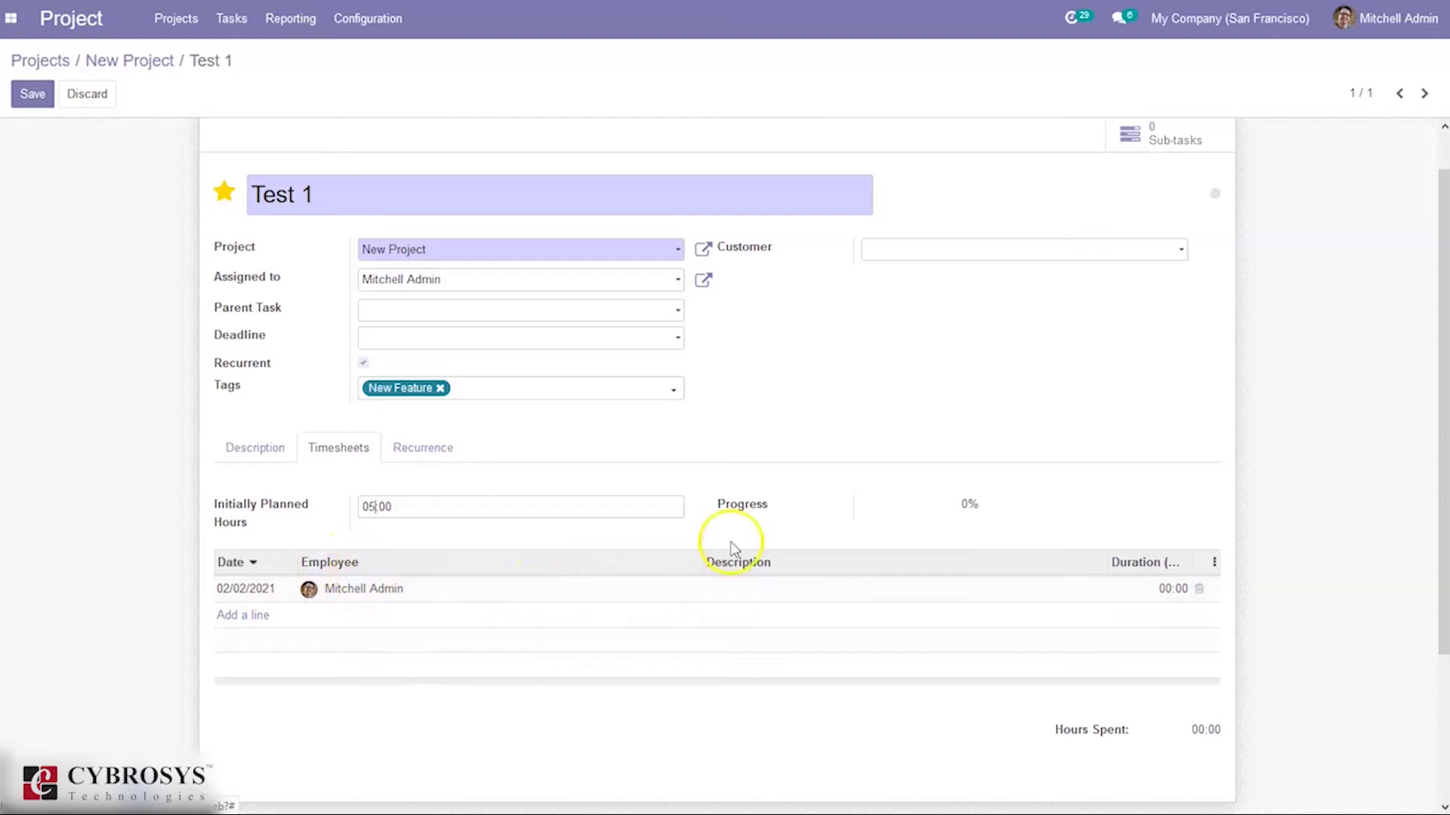
pyautogui.click(778, 586)
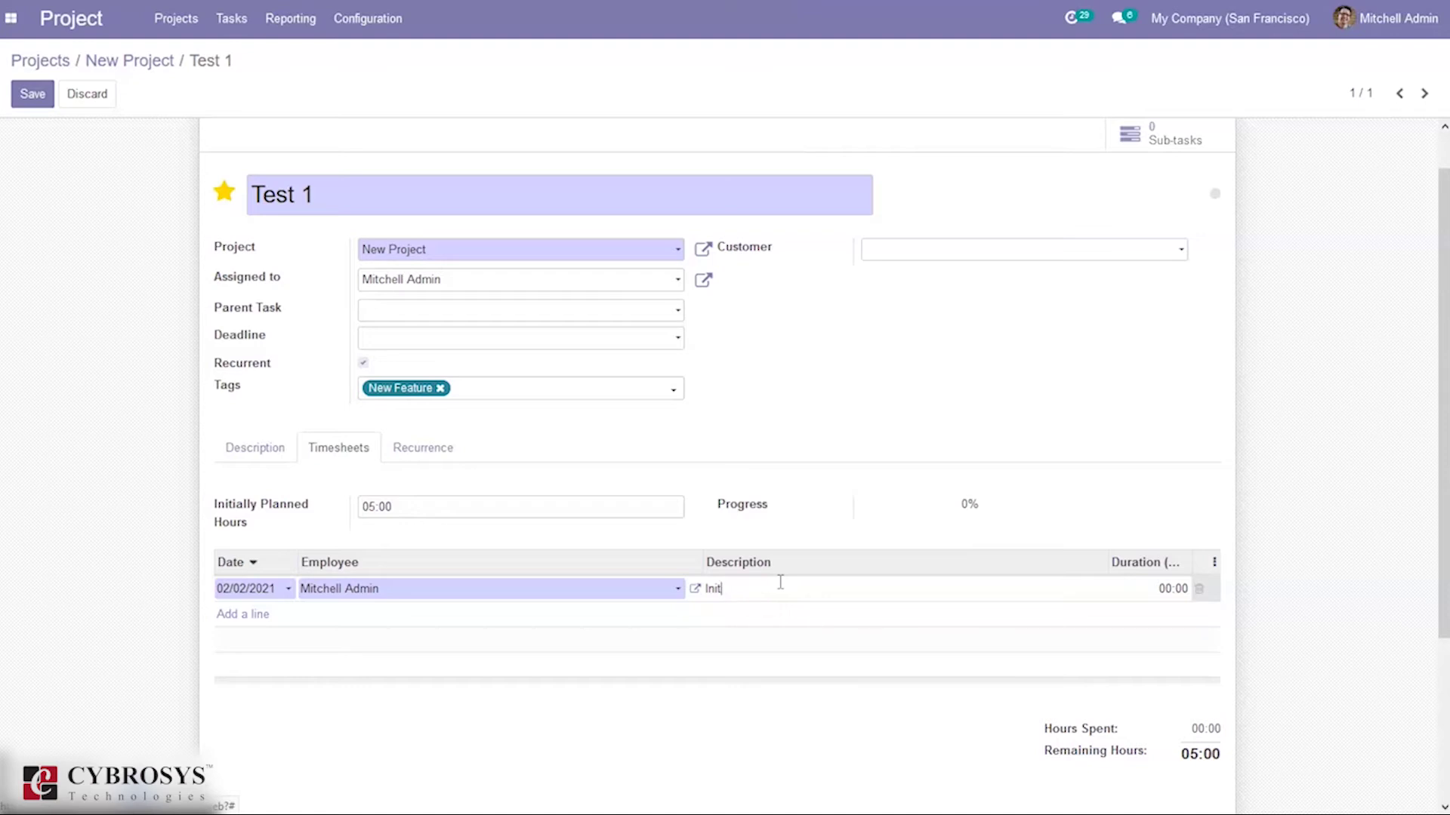
pyautogui.click(1167, 585)
pyautogui.write('2:00')
pyautogui.click(1222, 488)
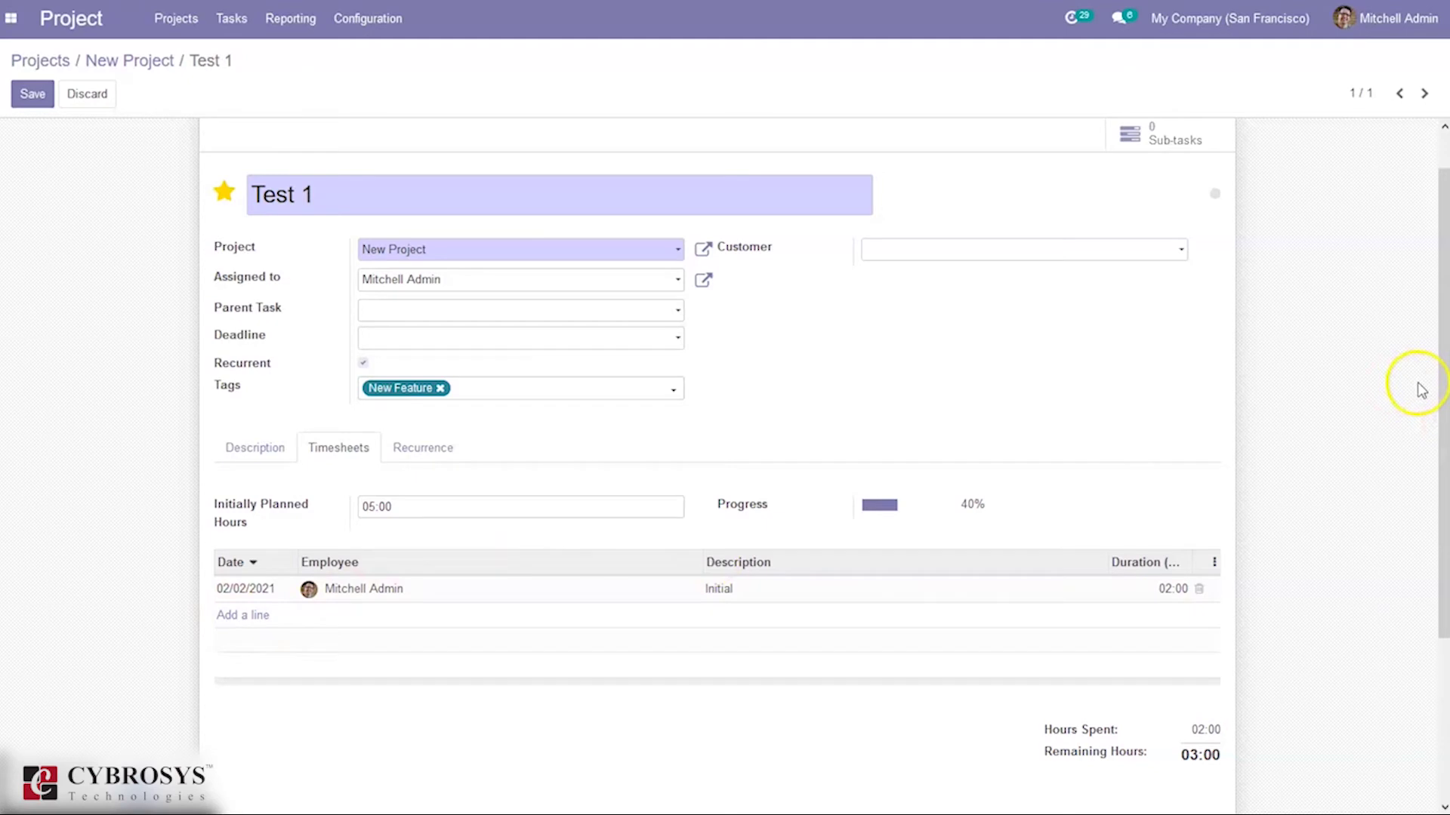
pyautogui.click(1442, 457)
pyautogui.moveTo(1443, 457); pyautogui.dragTo(1441, 407)
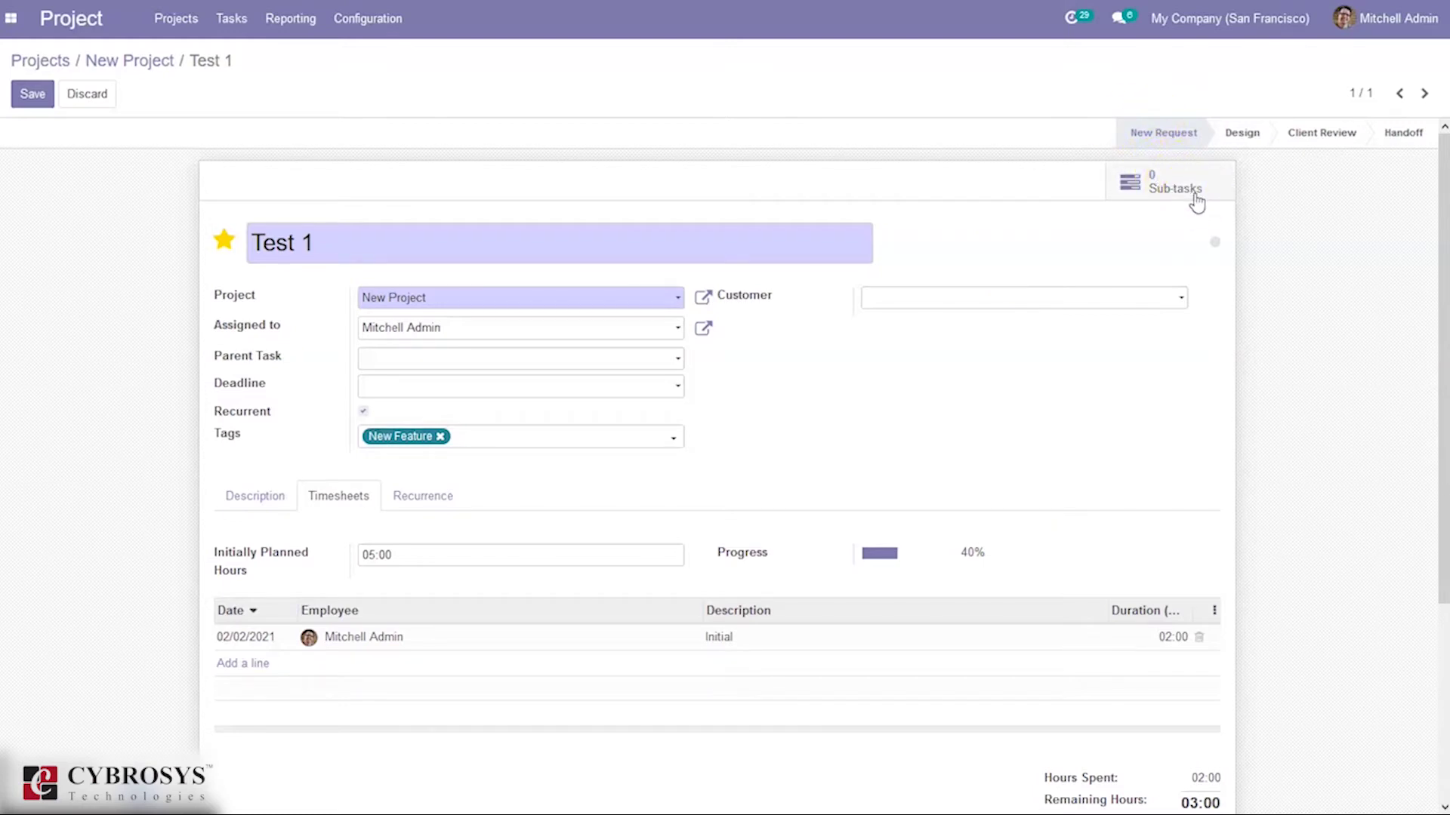
# Save Test 1, then reopen it for editing on the Recurrence tab.
pyautogui.click(33, 94)
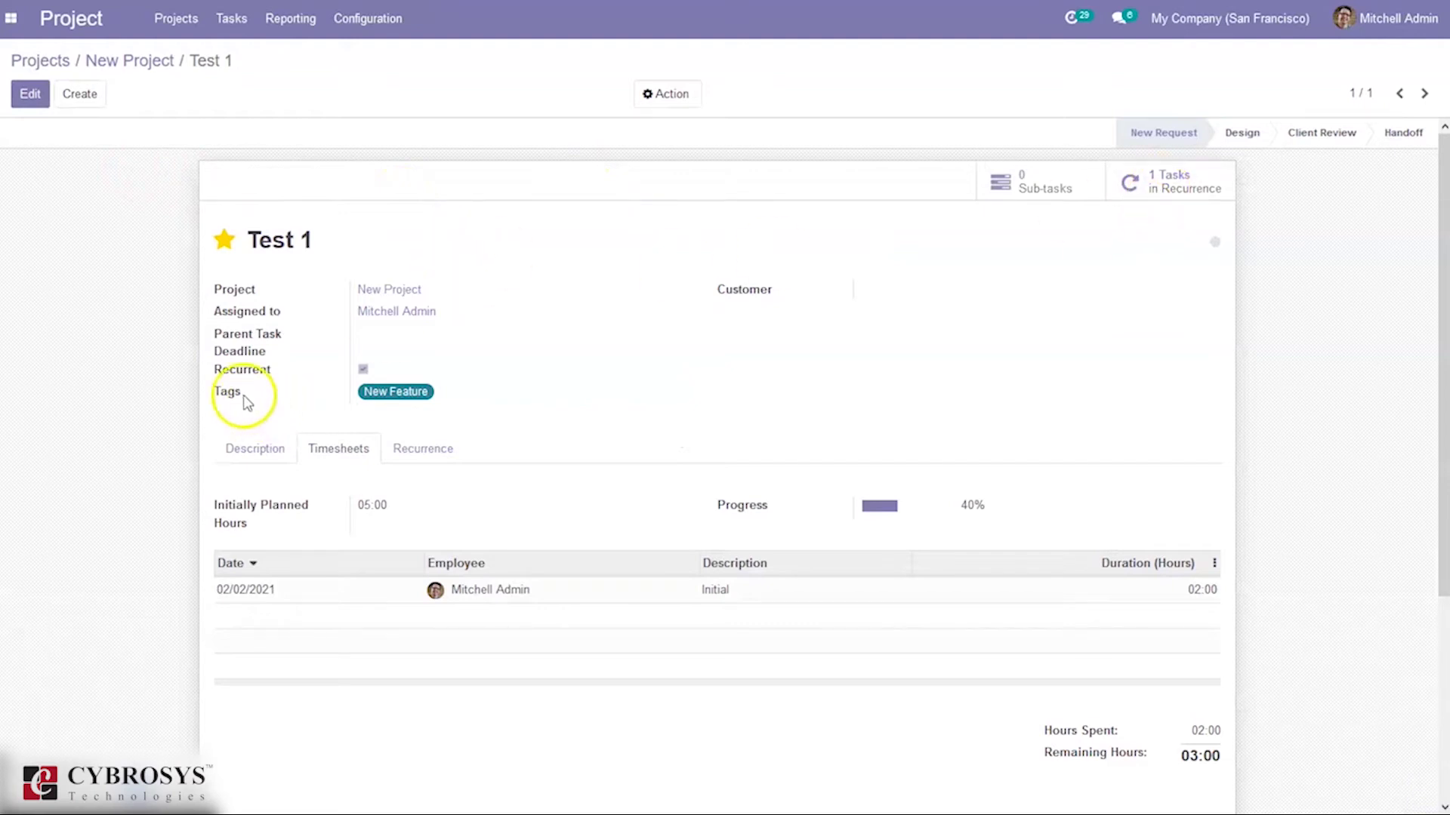
pyautogui.click(431, 453)
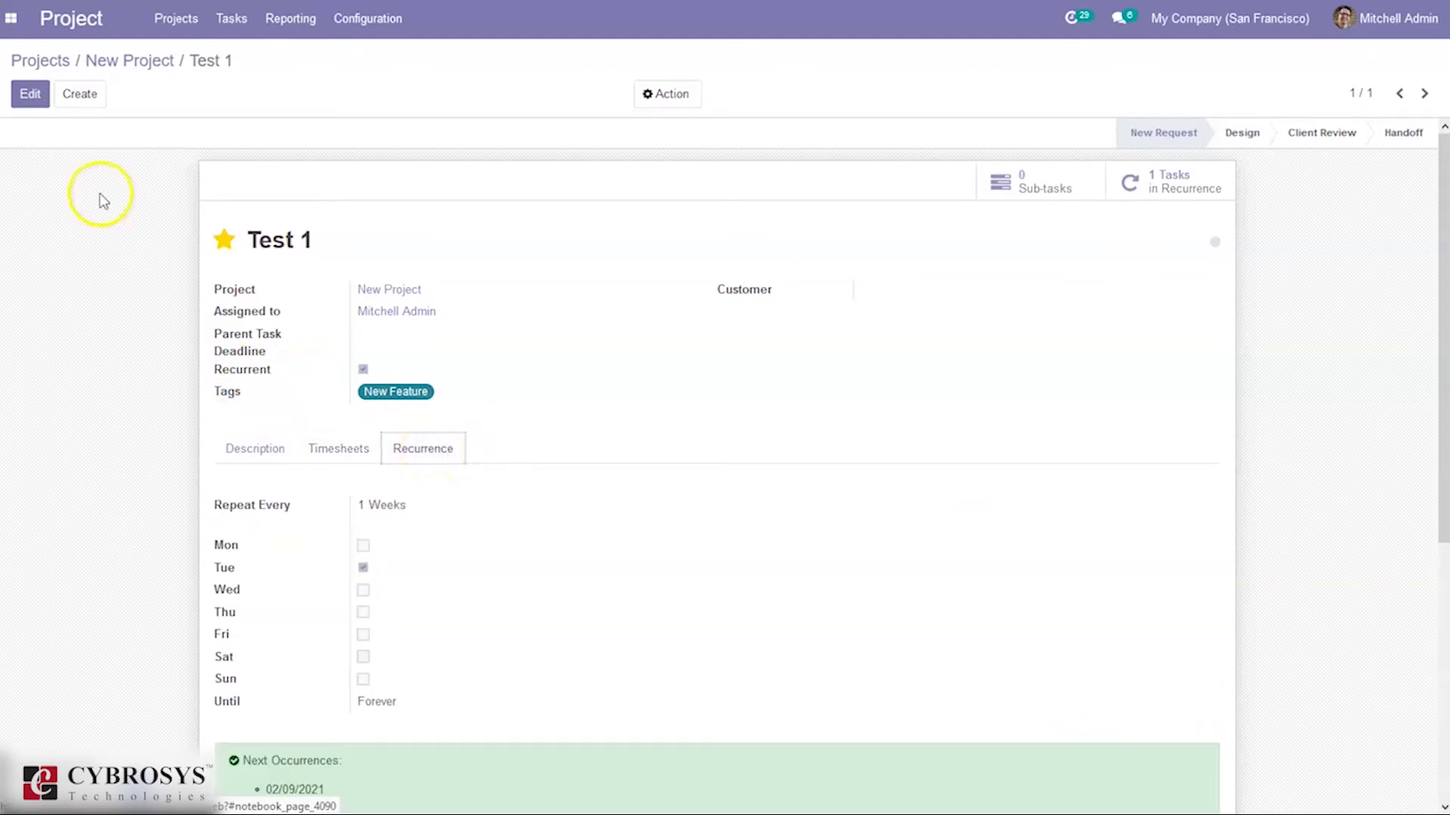
pyautogui.click(29, 95)
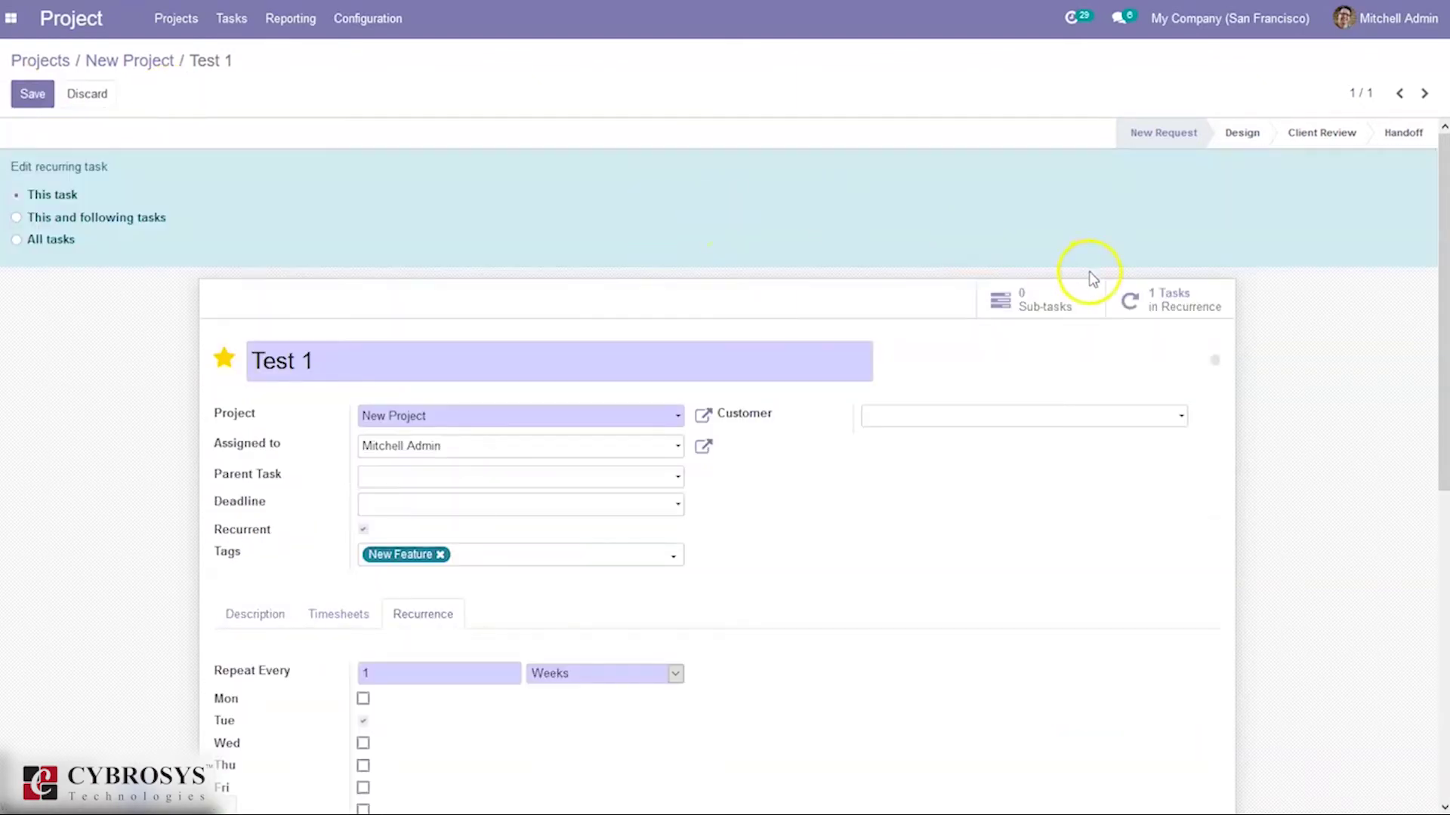
pyautogui.scroll(-4, 1445, 328)
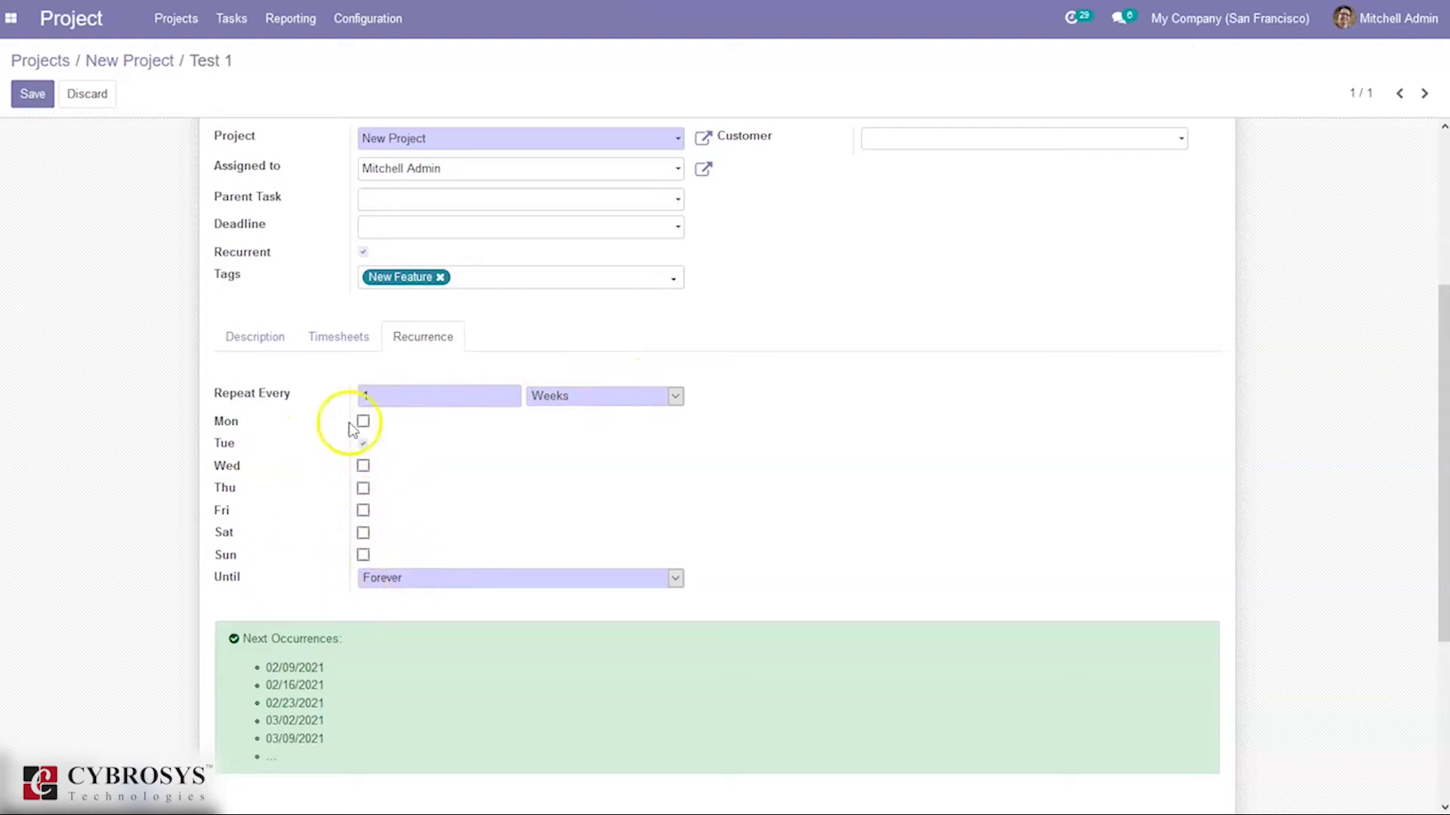
# Set Test 1 to repeat every 1 week on Thursday instead of Tuesday, forever, and save.
pyautogui.click(386, 400)
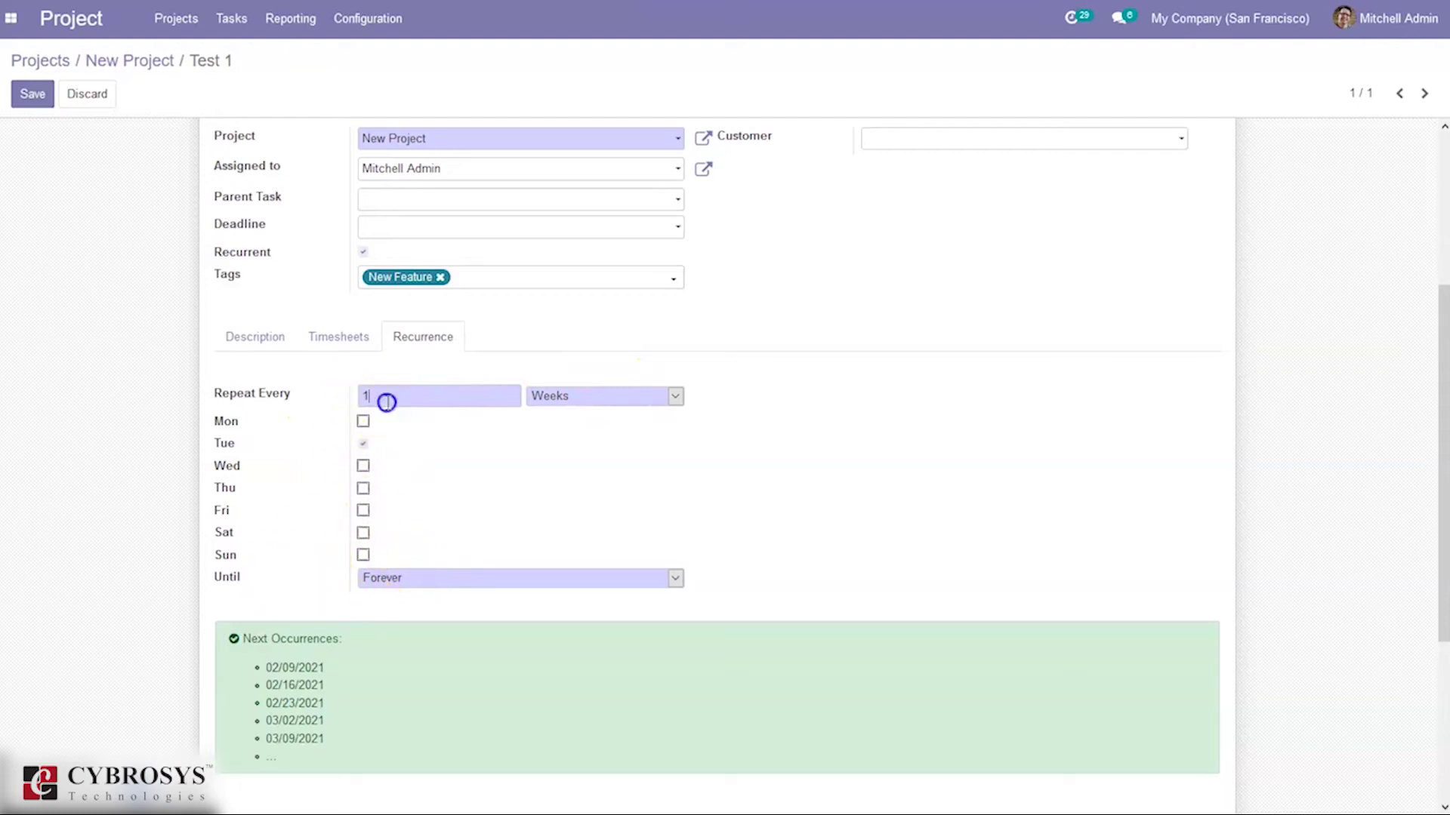
pyautogui.click(618, 400)
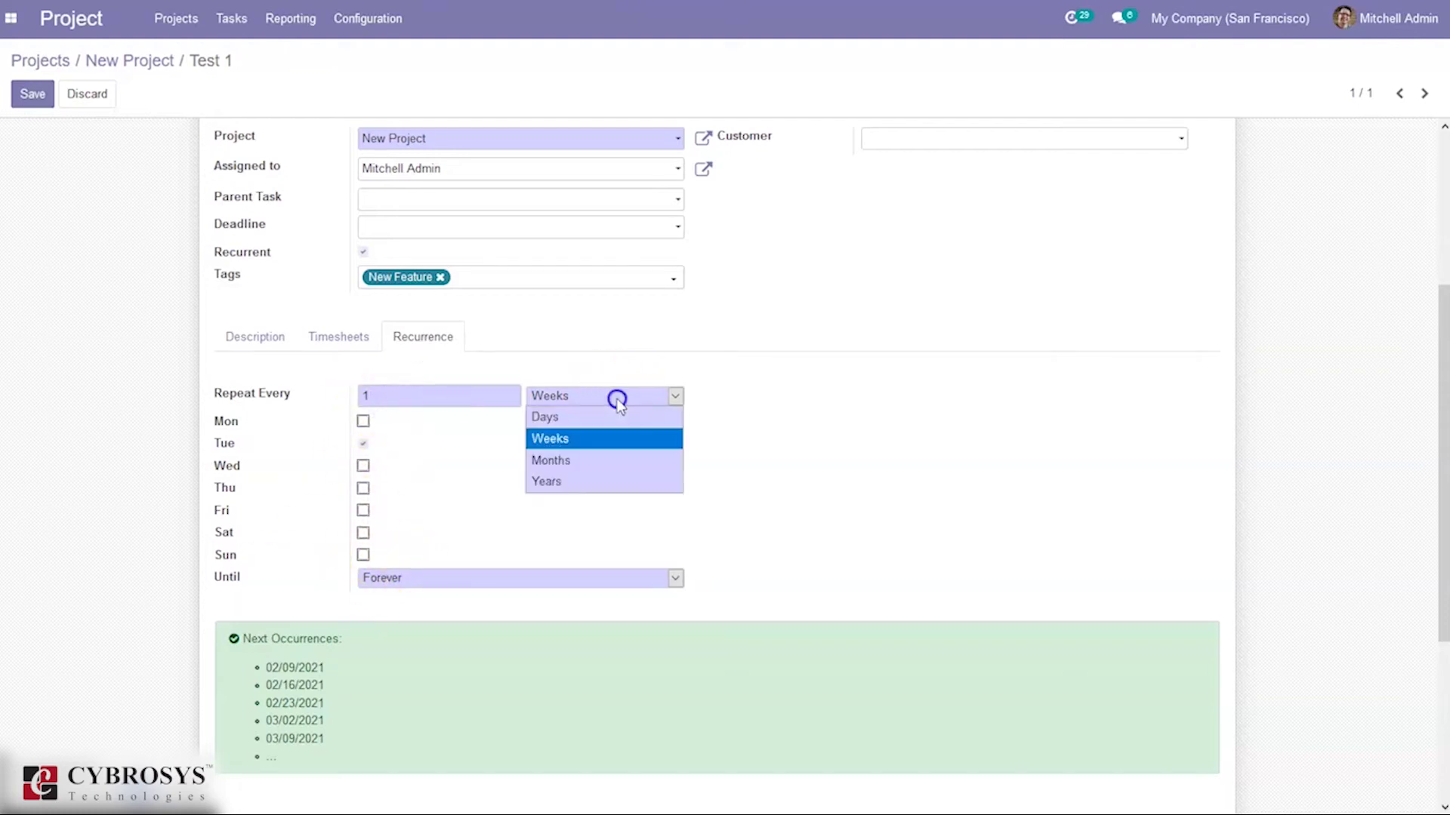
pyautogui.click(576, 419)
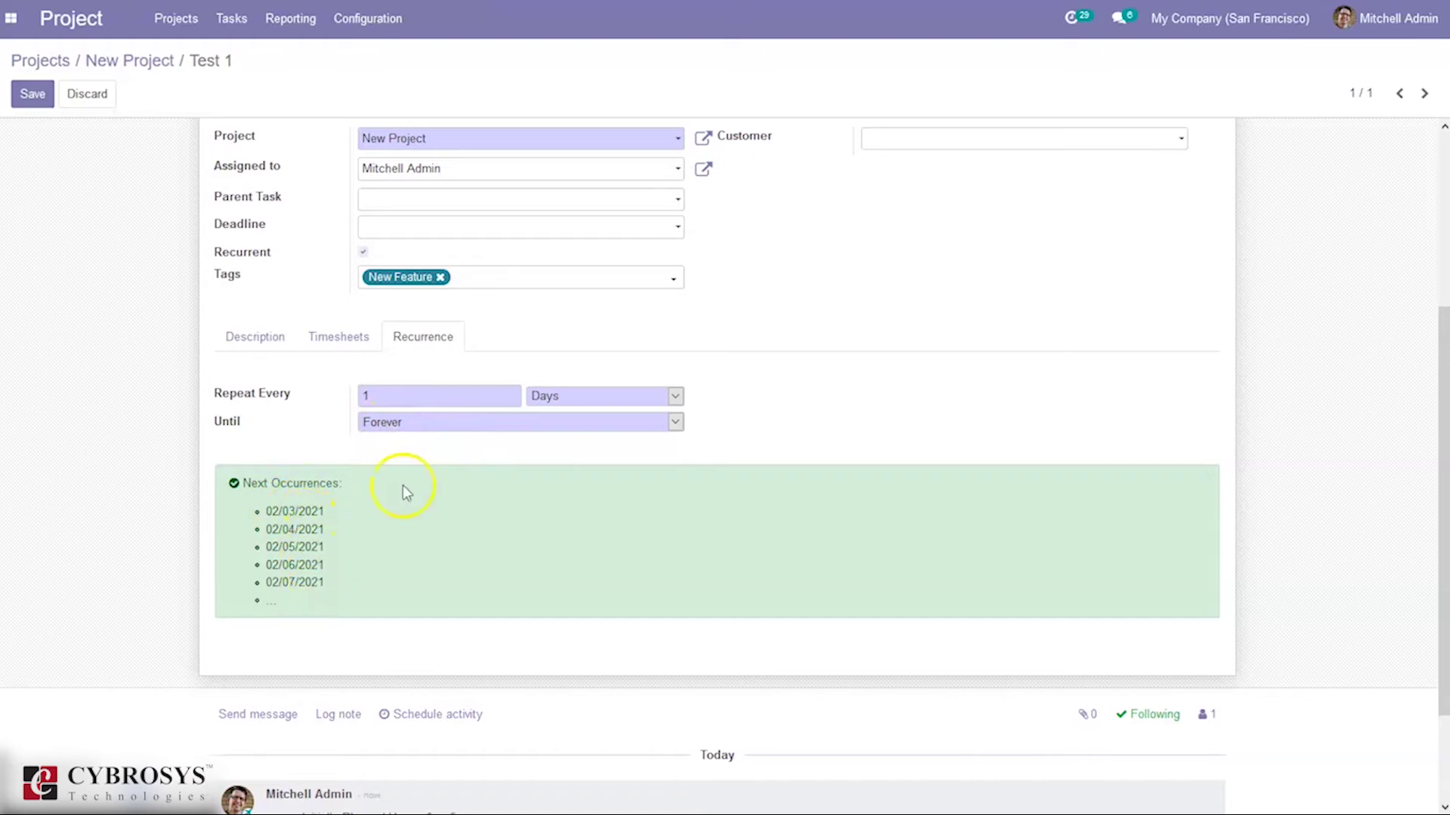
pyautogui.click(549, 398)
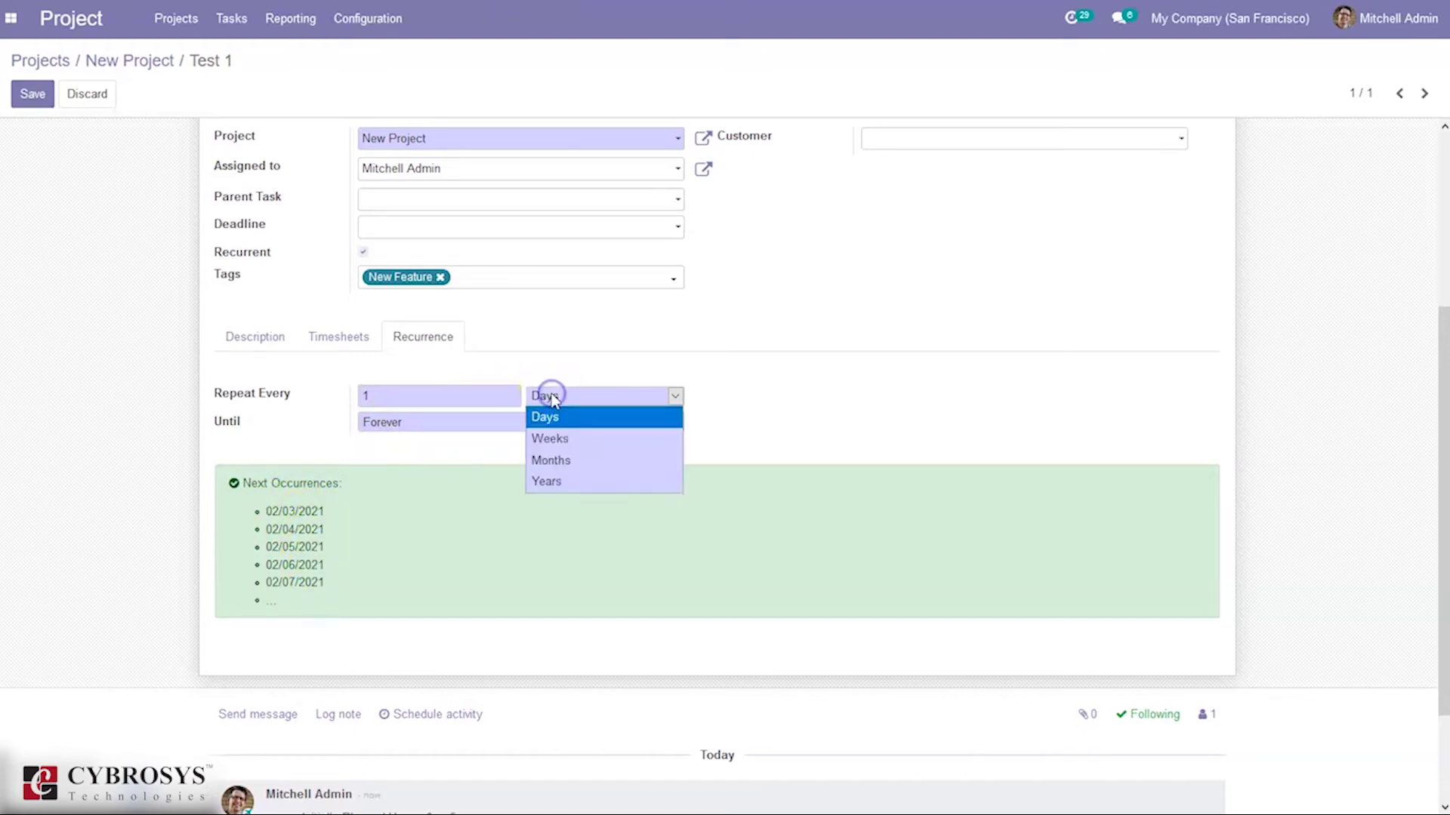
pyautogui.click(553, 438)
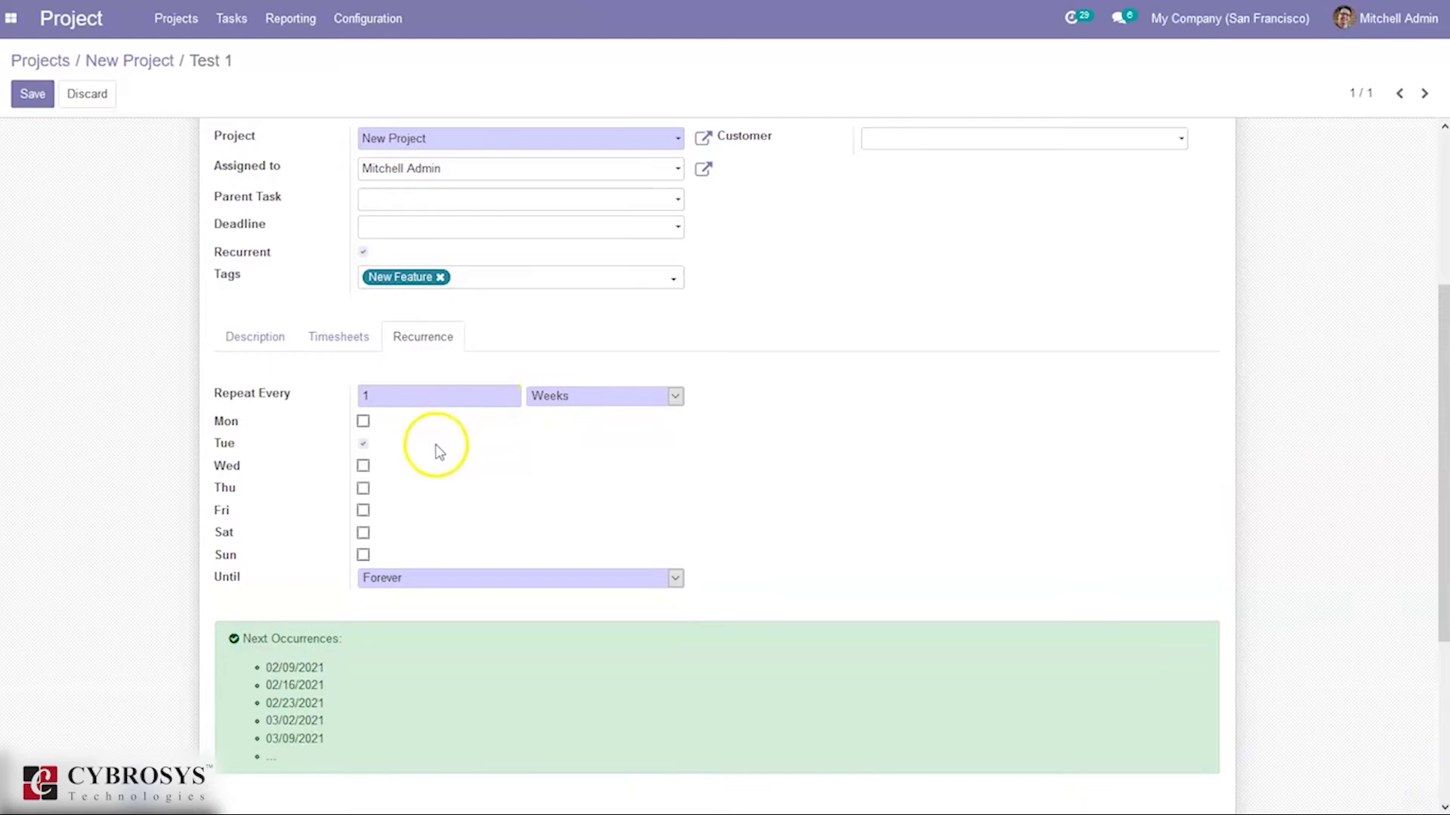
pyautogui.click(363, 445)
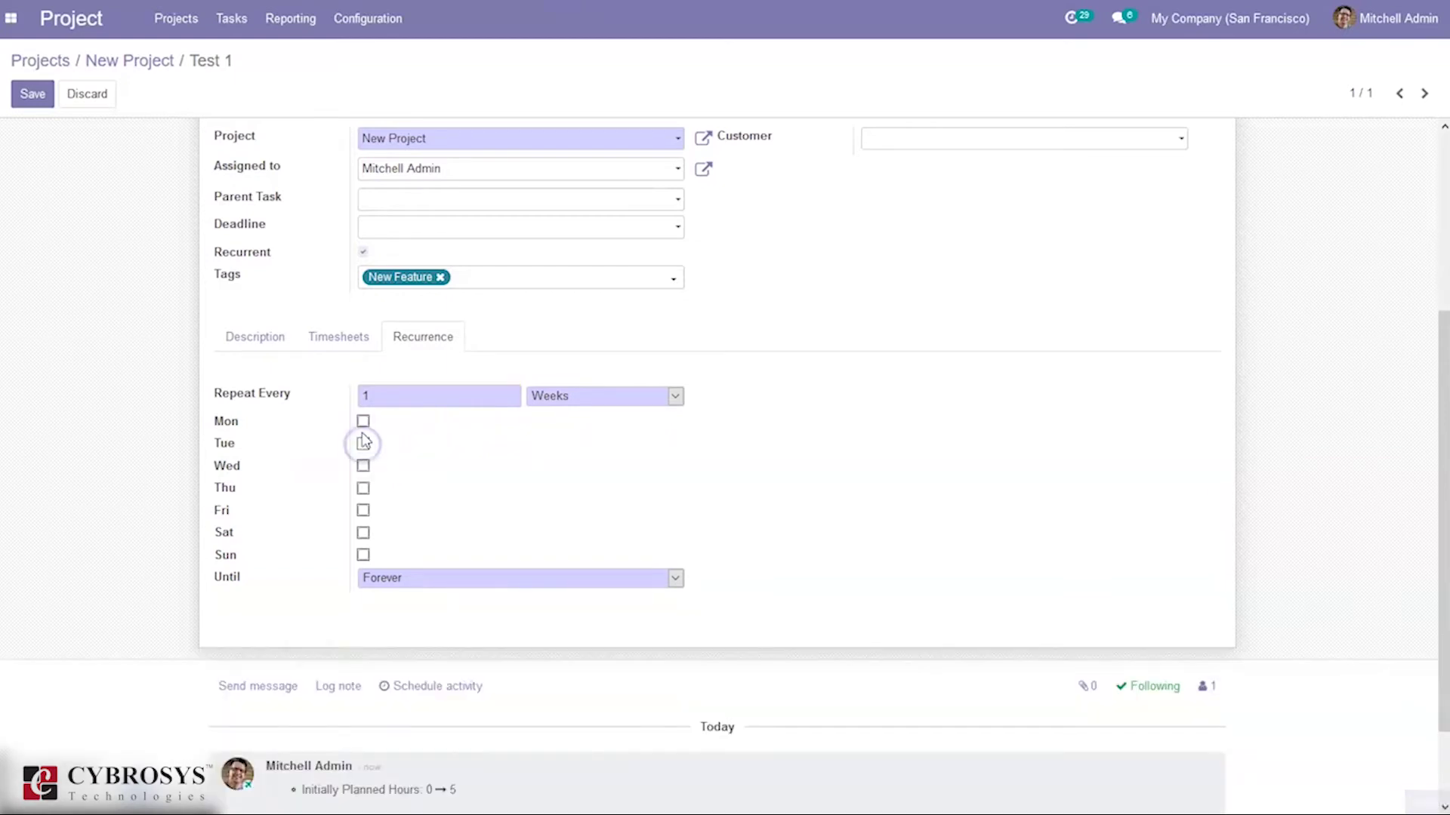
pyautogui.click(364, 490)
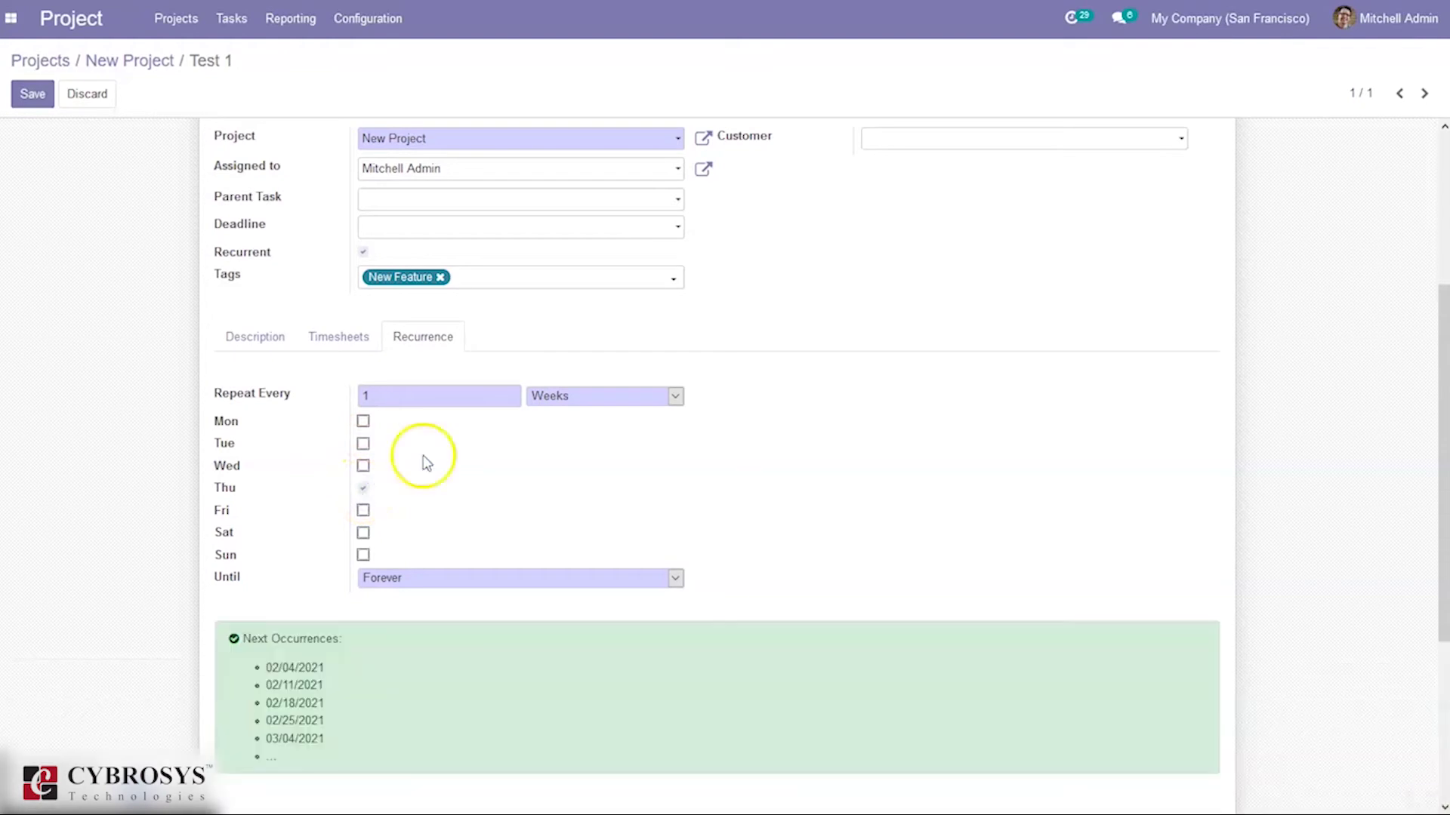
pyautogui.moveTo(1443, 324); pyautogui.dragTo(1443, 174)
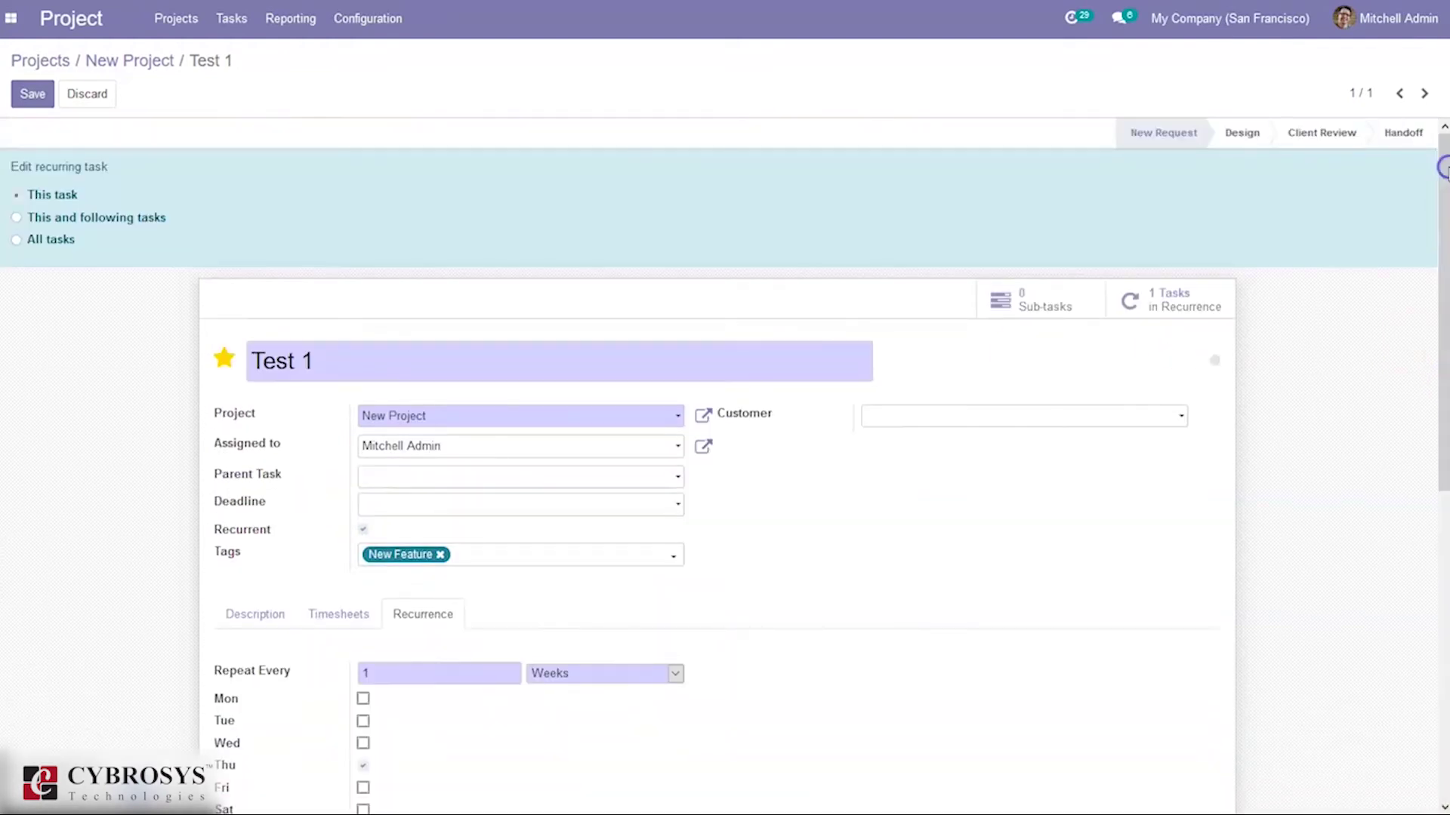
pyautogui.moveTo(1444, 226); pyautogui.dragTo(1444, 456)
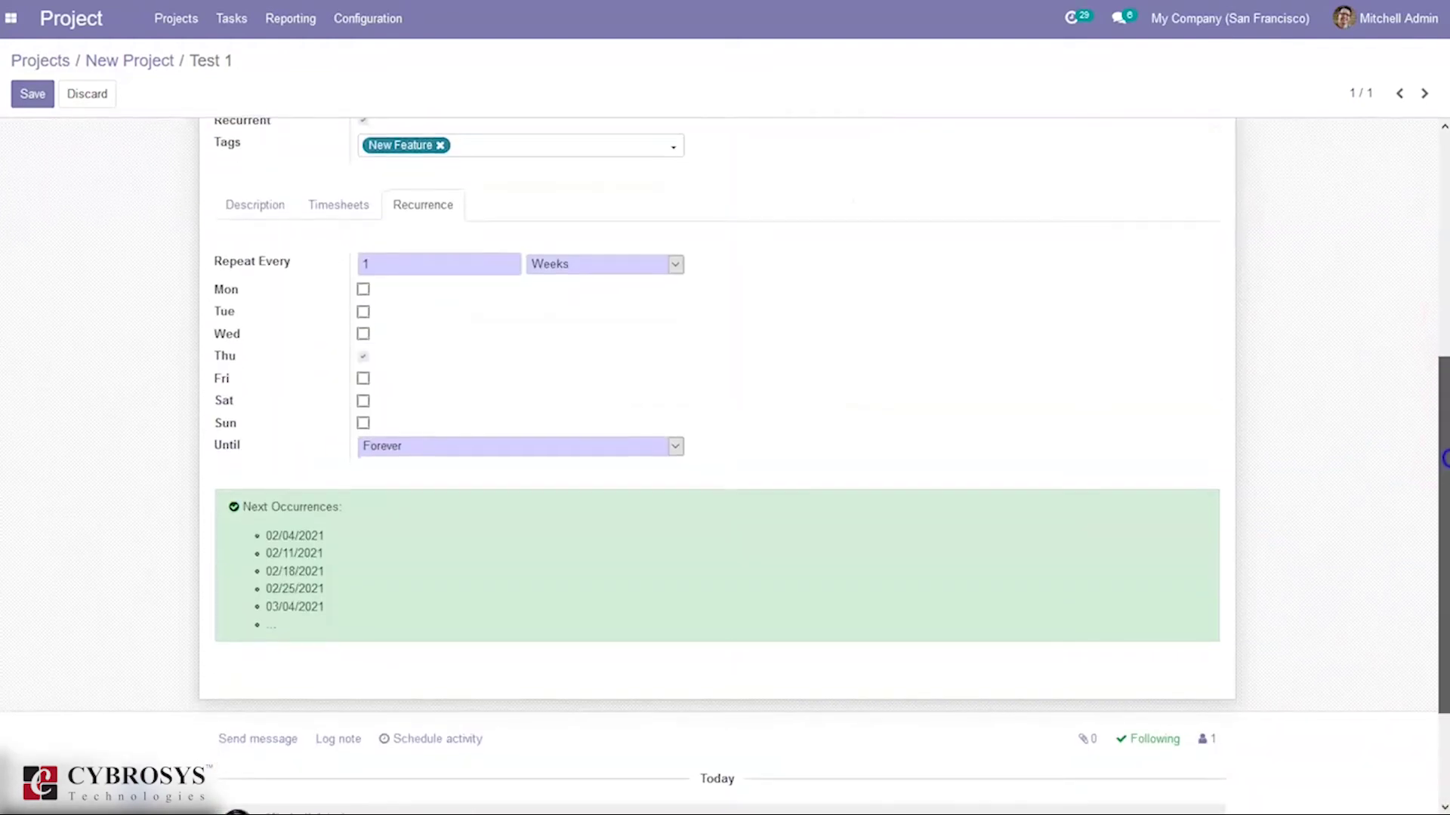
pyautogui.moveTo(1444, 449); pyautogui.dragTo(1443, 288)
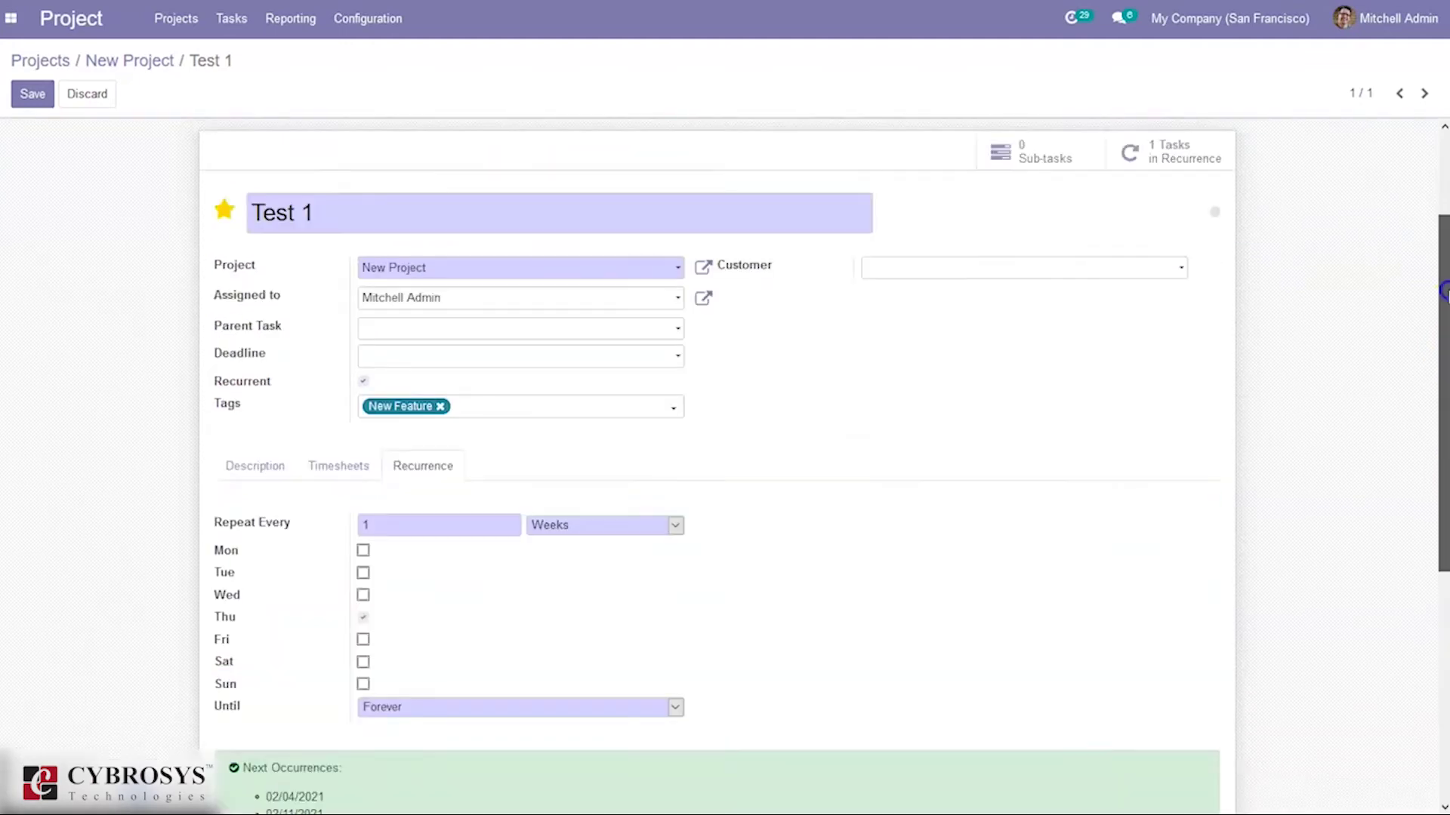
pyautogui.click(13, 94)
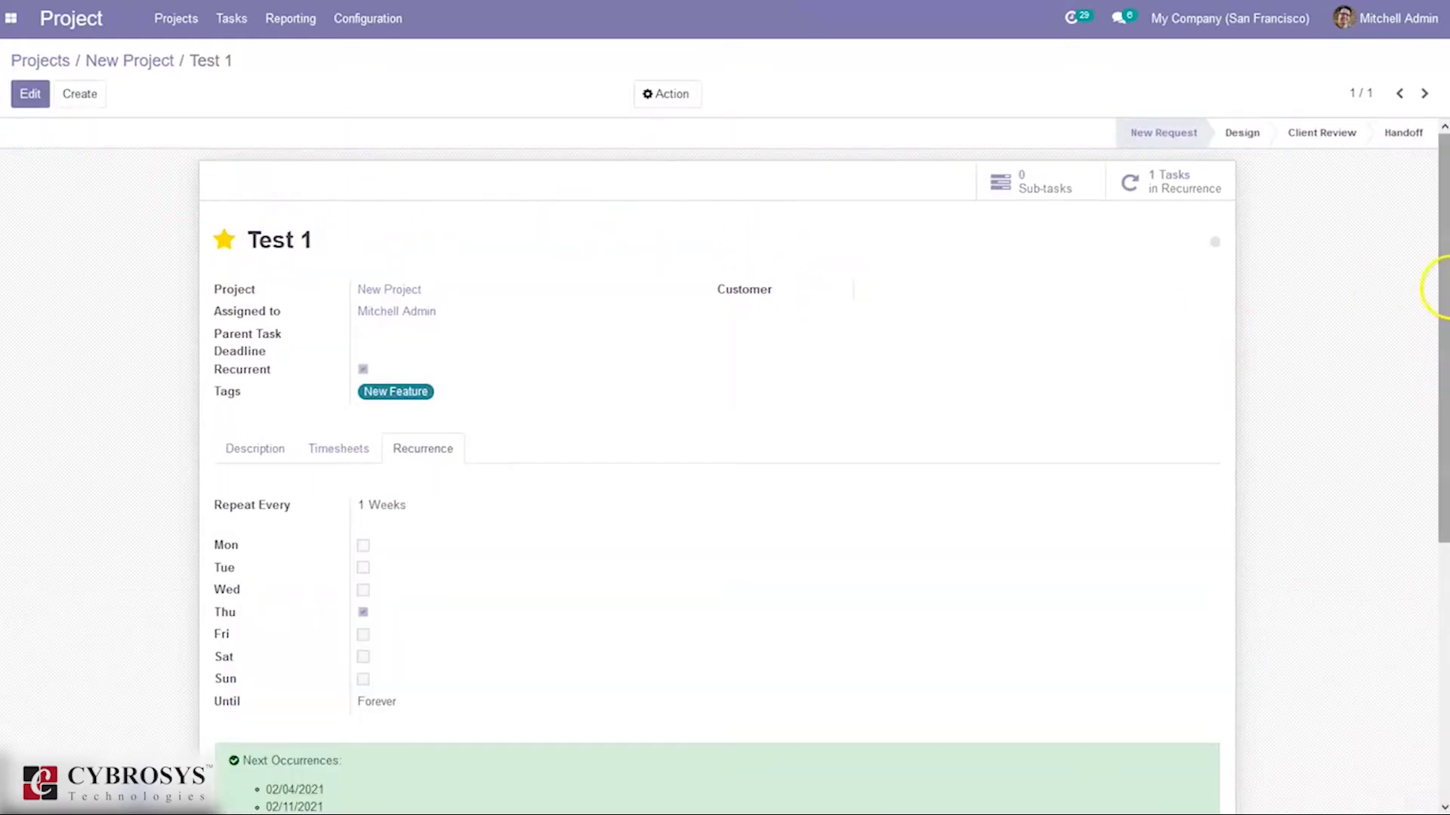
# Check the list of tasks in Test 1's recurrence, then return to the task form.
pyautogui.click(1161, 179)
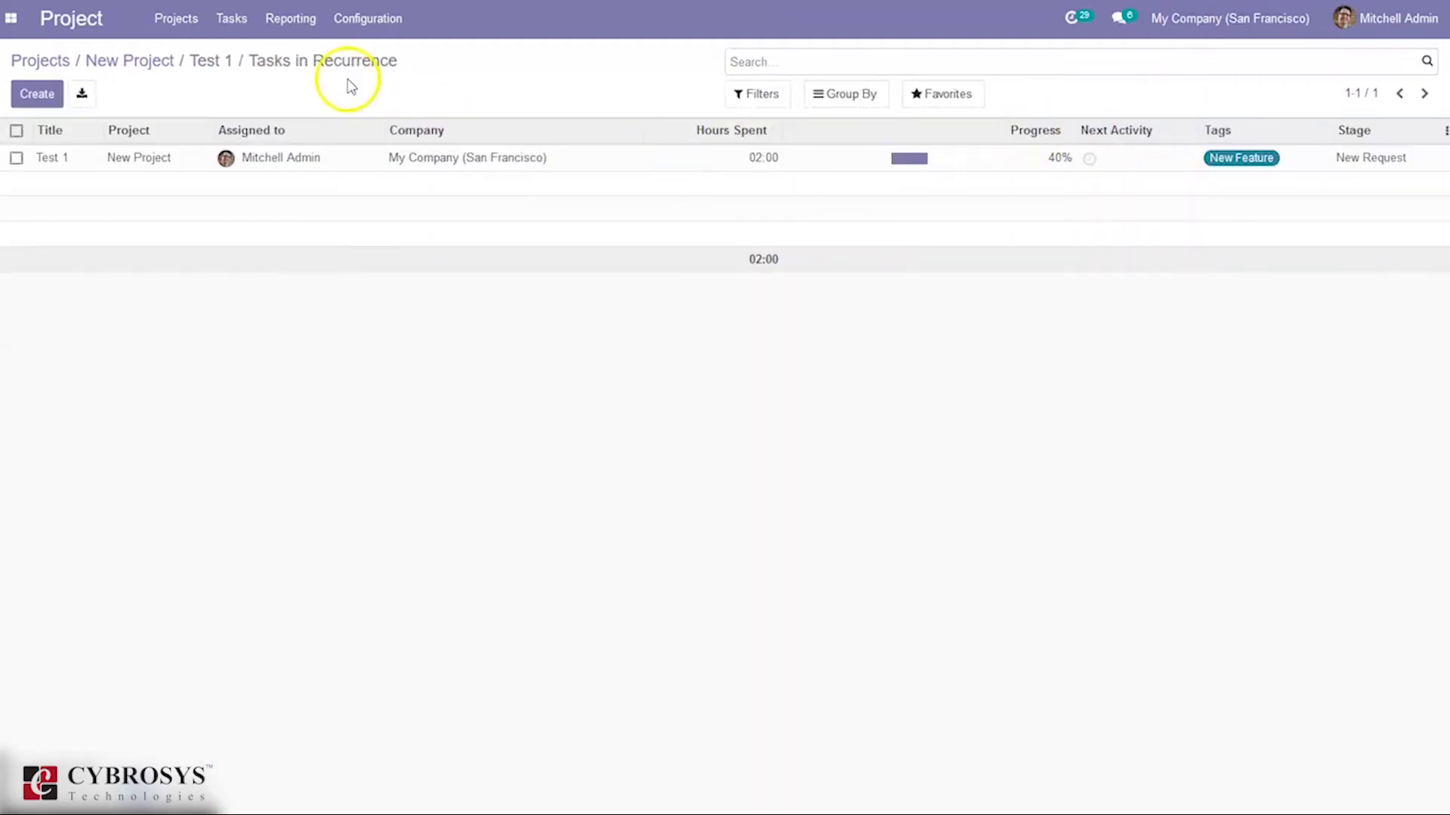
pyautogui.click(208, 67)
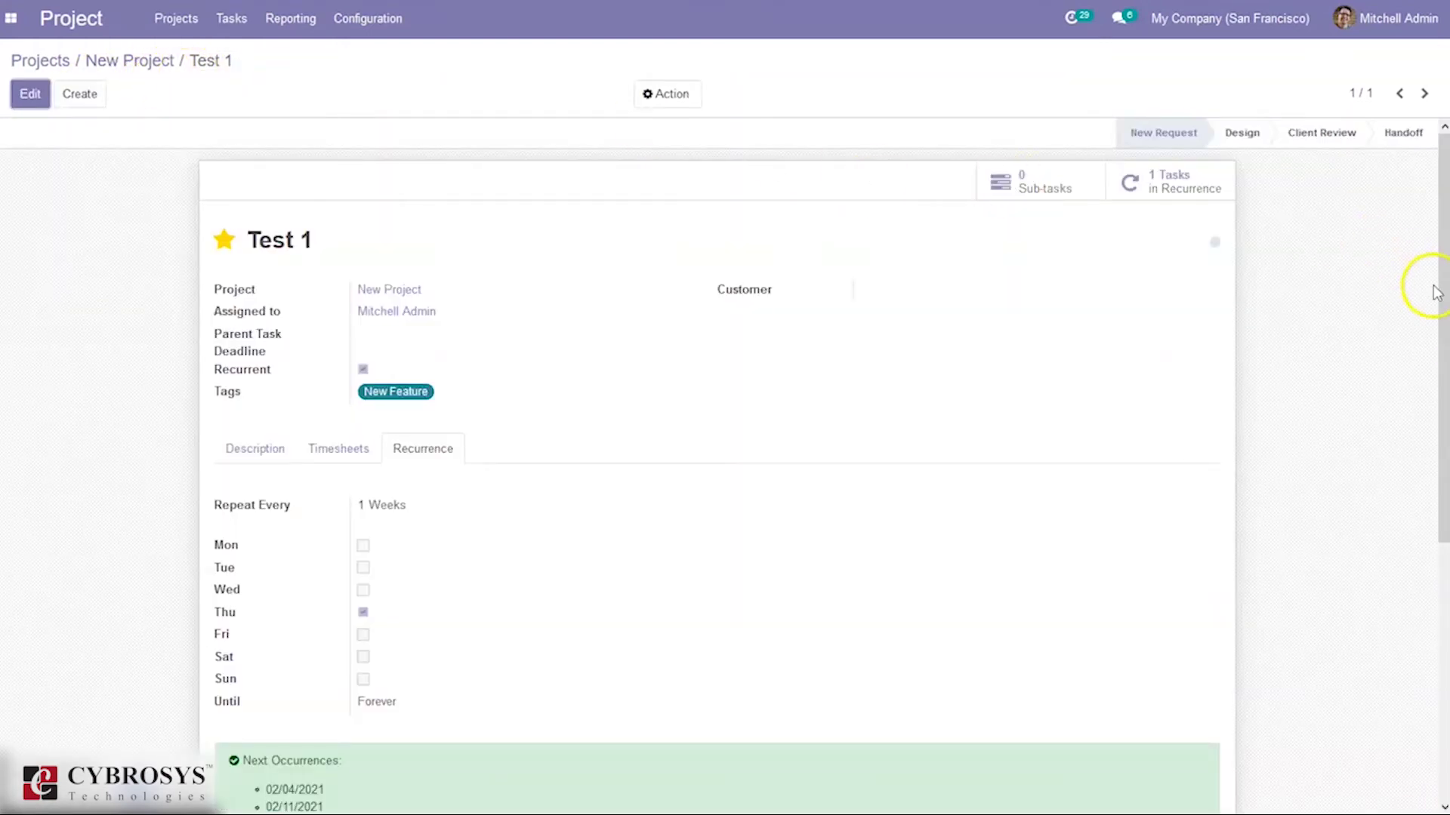
pyautogui.click(1444, 170)
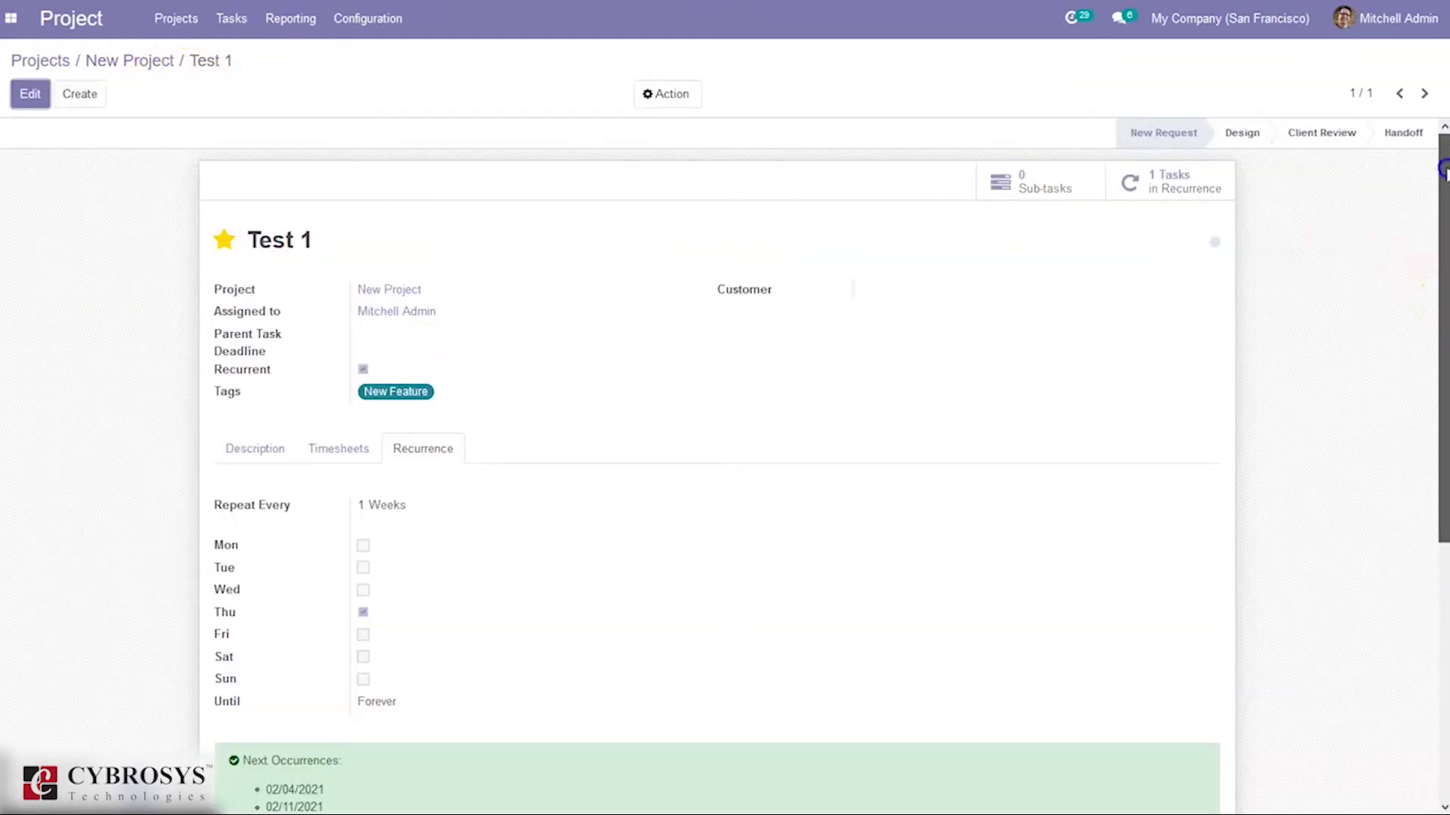
# Create and save the sub-task 'Test 1:First', then go back to Test 1.
pyautogui.click(1029, 188)
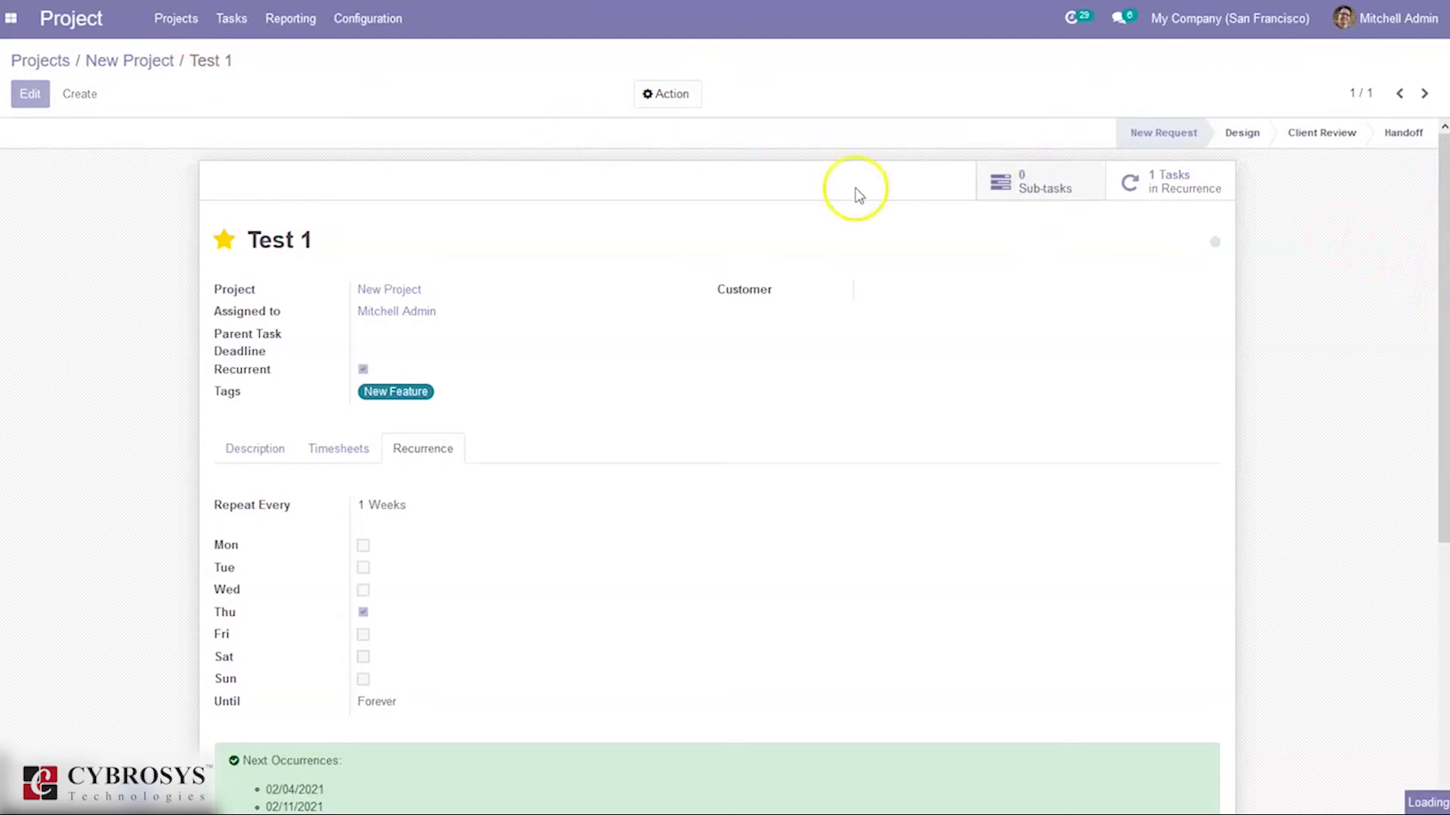
pyautogui.click(30, 104)
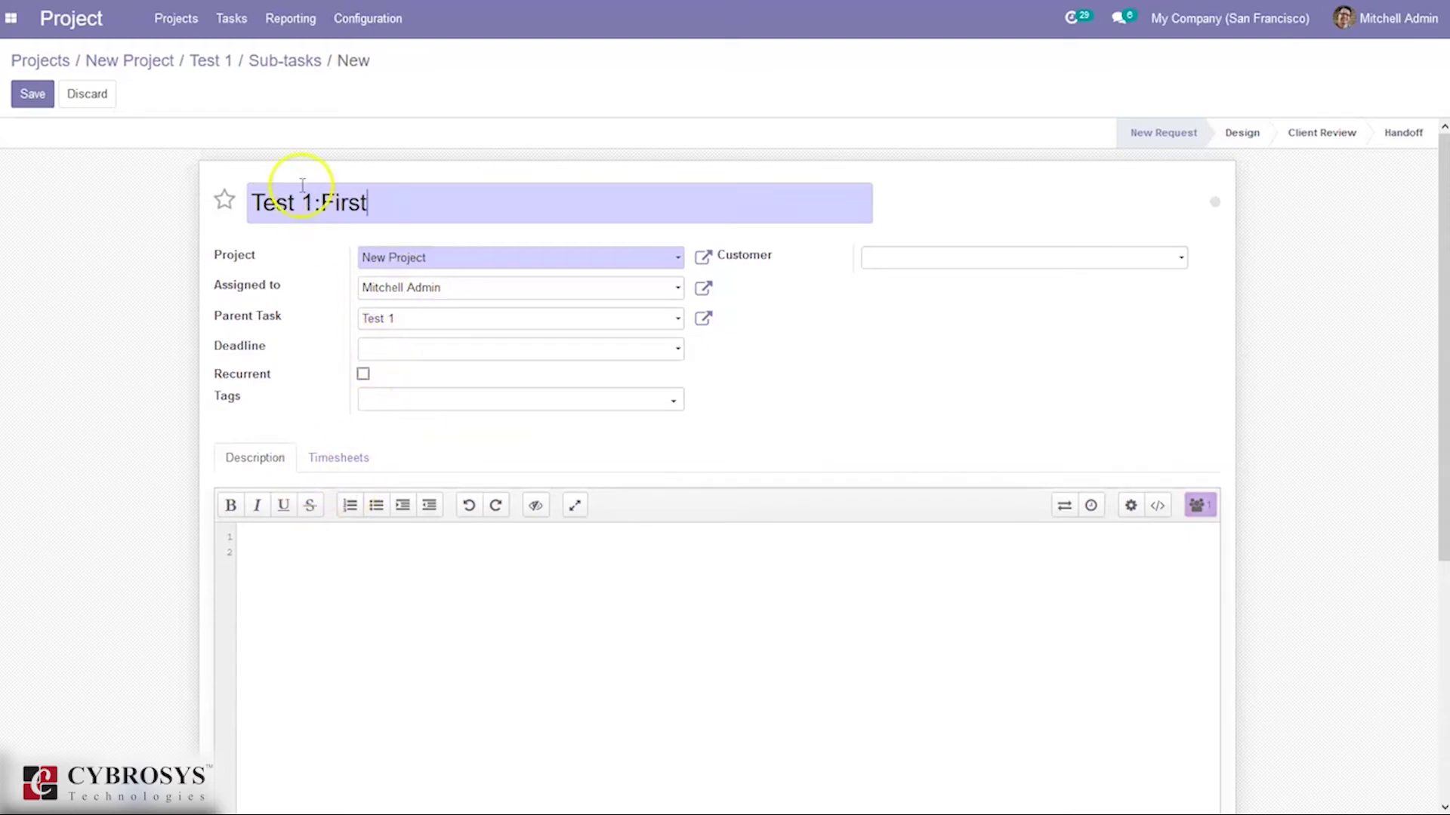
pyautogui.click(43, 97)
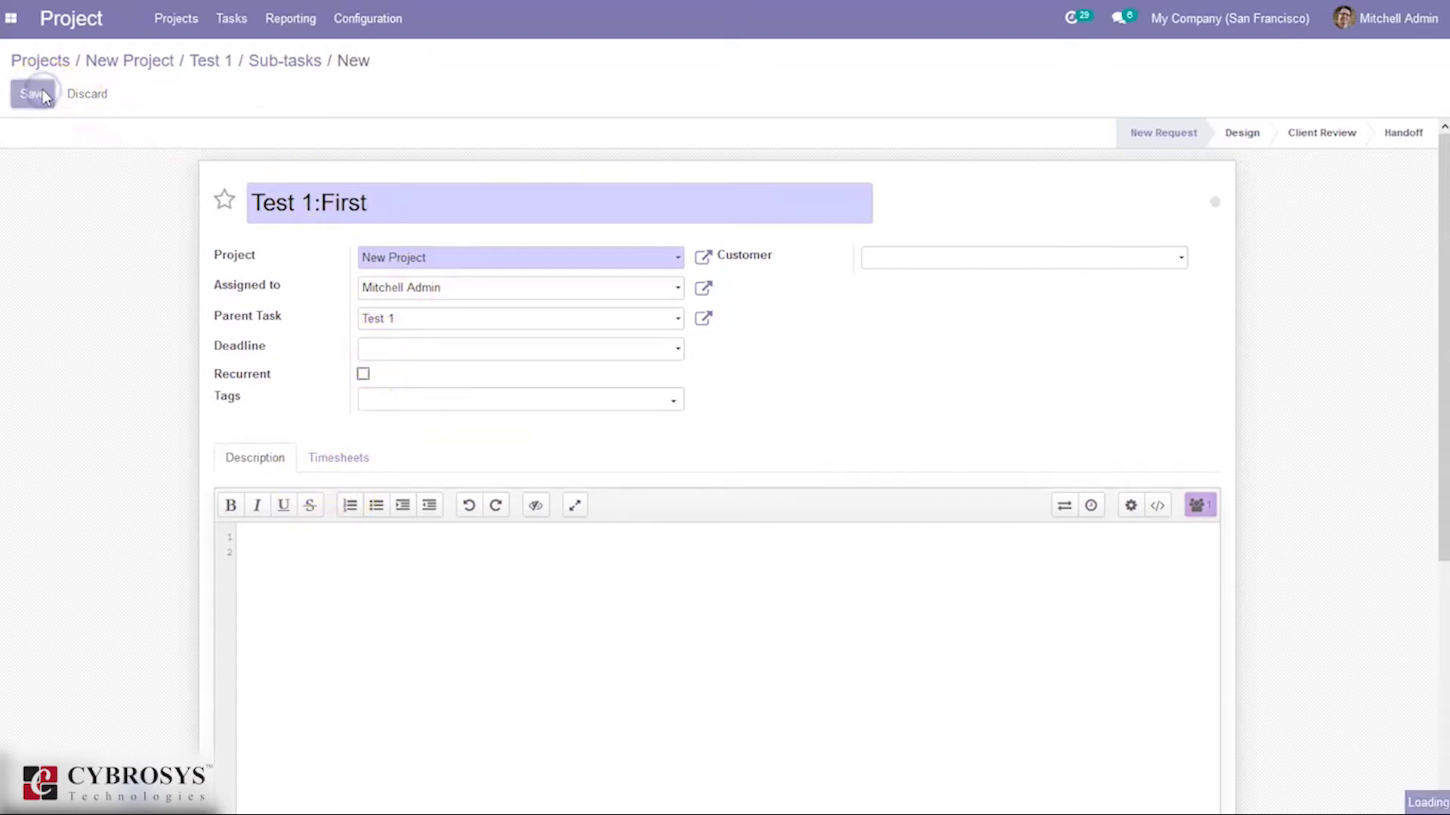
pyautogui.click(284, 63)
pyautogui.click(223, 65)
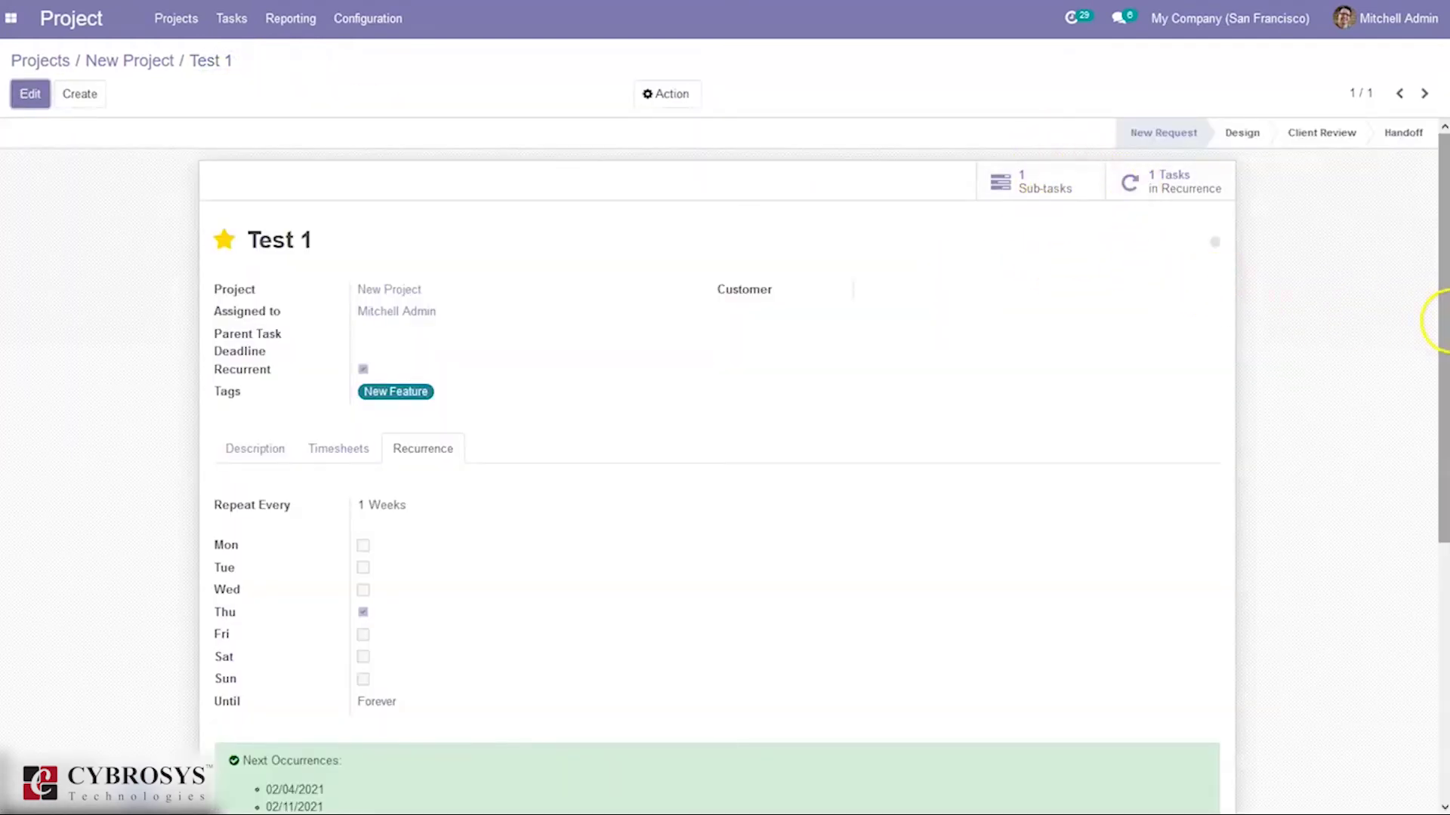
pyautogui.scroll(-2, 1438, 321)
pyautogui.scroll(2, 1440, 227)
# Move Test 1 and Test 1:First into the Design stage on the New Project board.
pyautogui.click(140, 59)
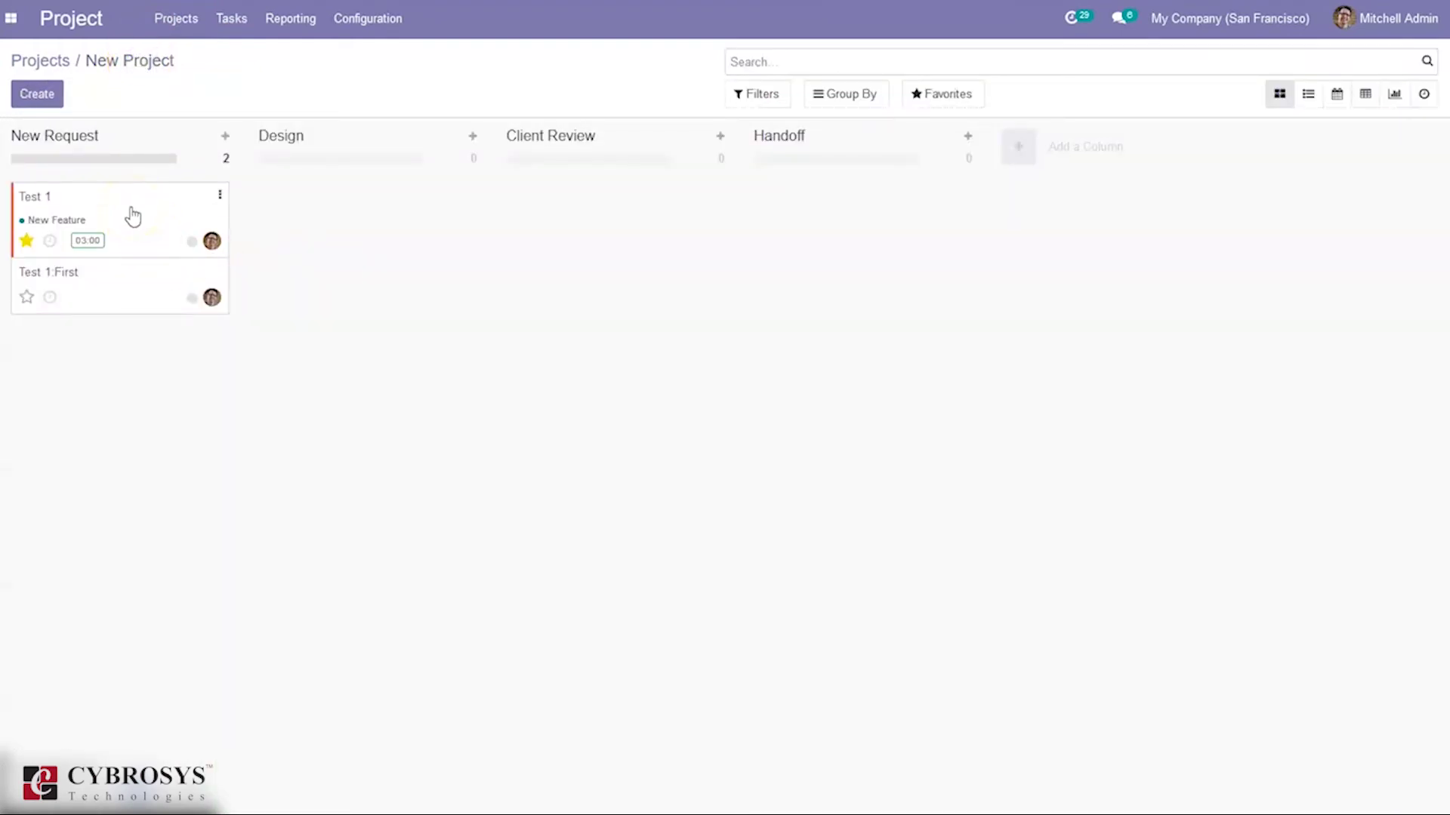
pyautogui.moveTo(133, 217); pyautogui.dragTo(404, 216)
pyautogui.moveTo(108, 212); pyautogui.dragTo(356, 336)
pyautogui.moveTo(154, 213); pyautogui.dragTo(398, 327)
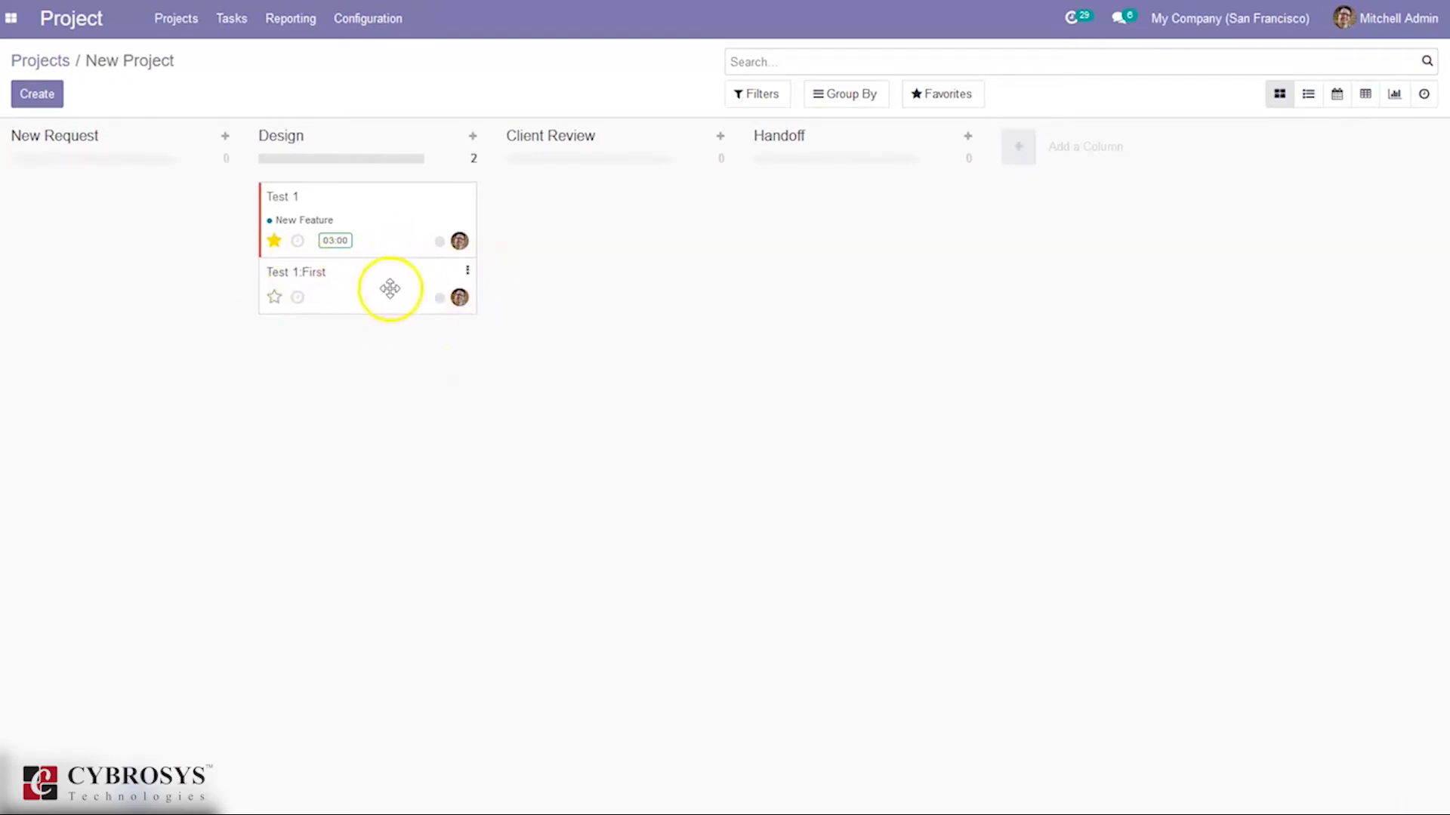
# Schedule a To Do activity on Test 1:First and return to the Projects list.
pyautogui.click(438, 240)
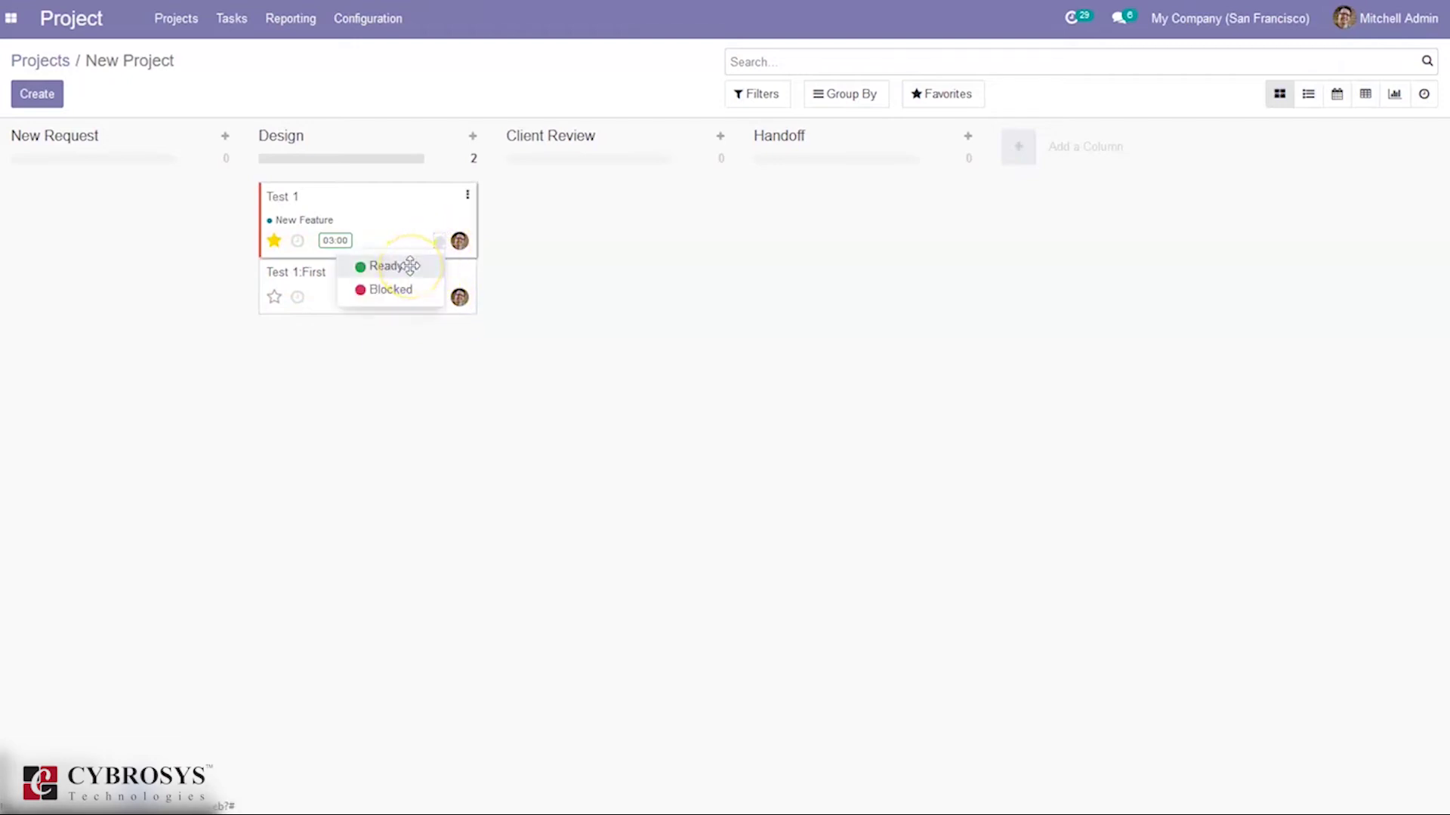
pyautogui.click(299, 297)
pyautogui.click(408, 368)
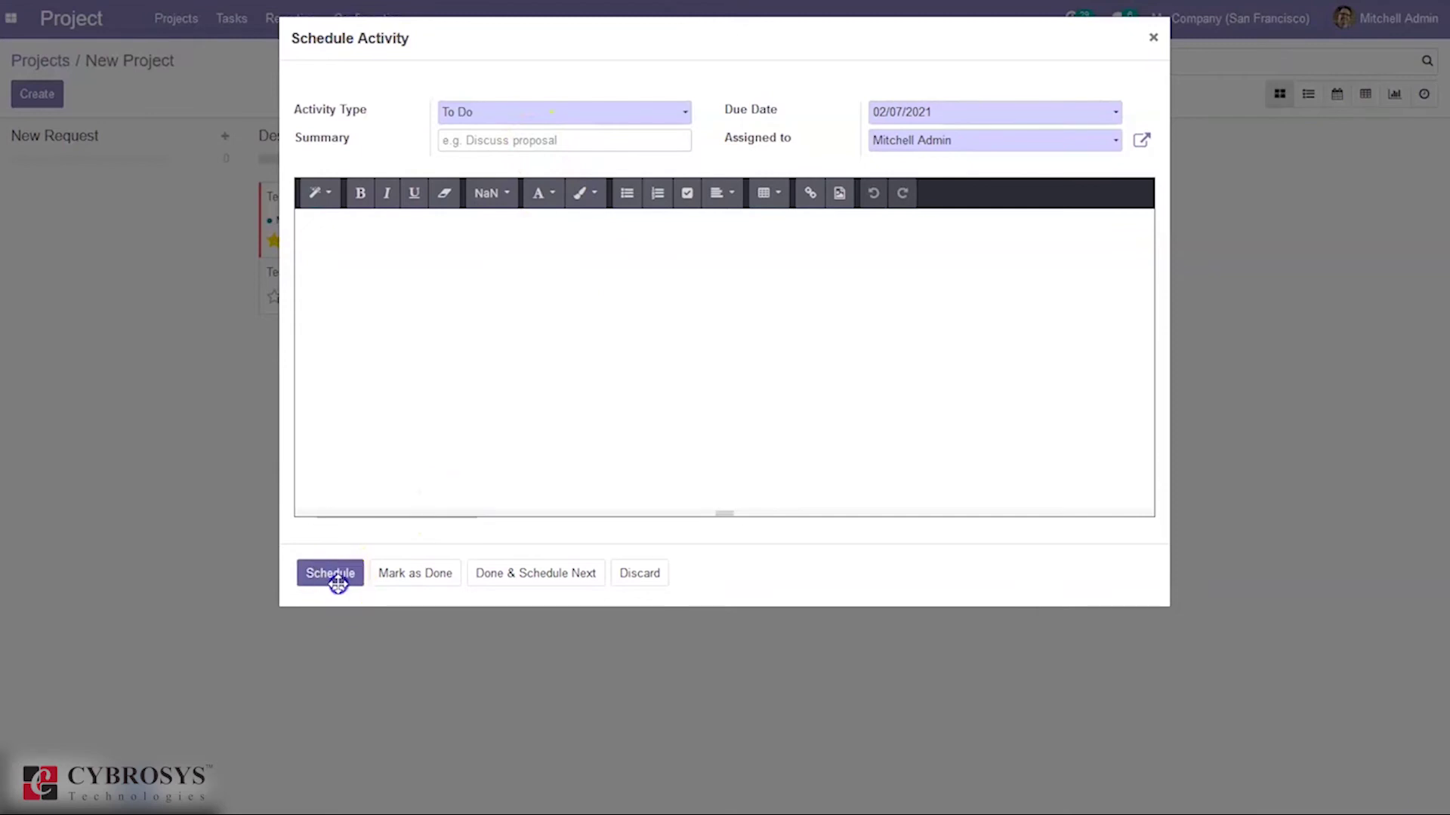
pyautogui.click(337, 578)
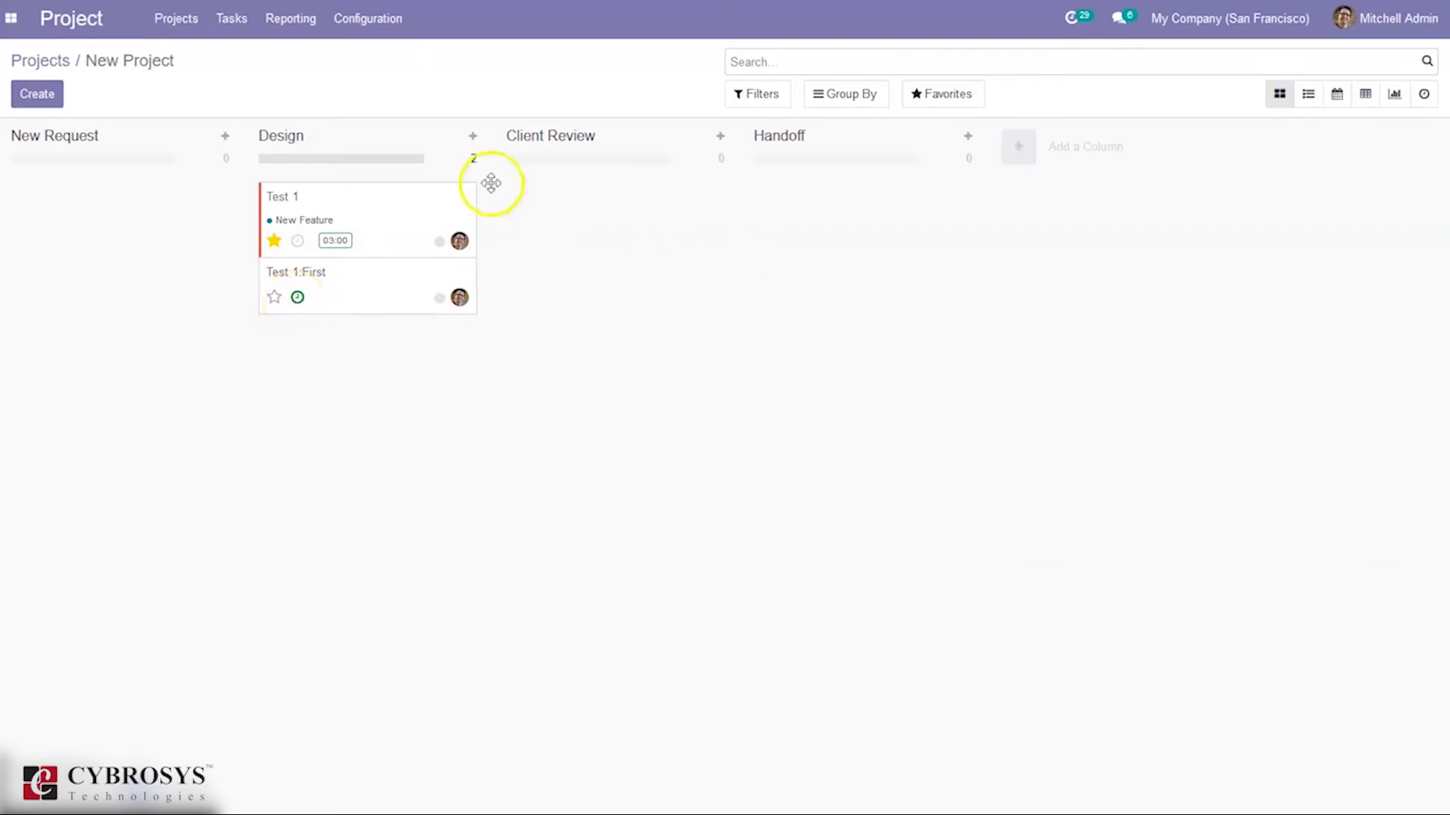
pyautogui.click(368, 18)
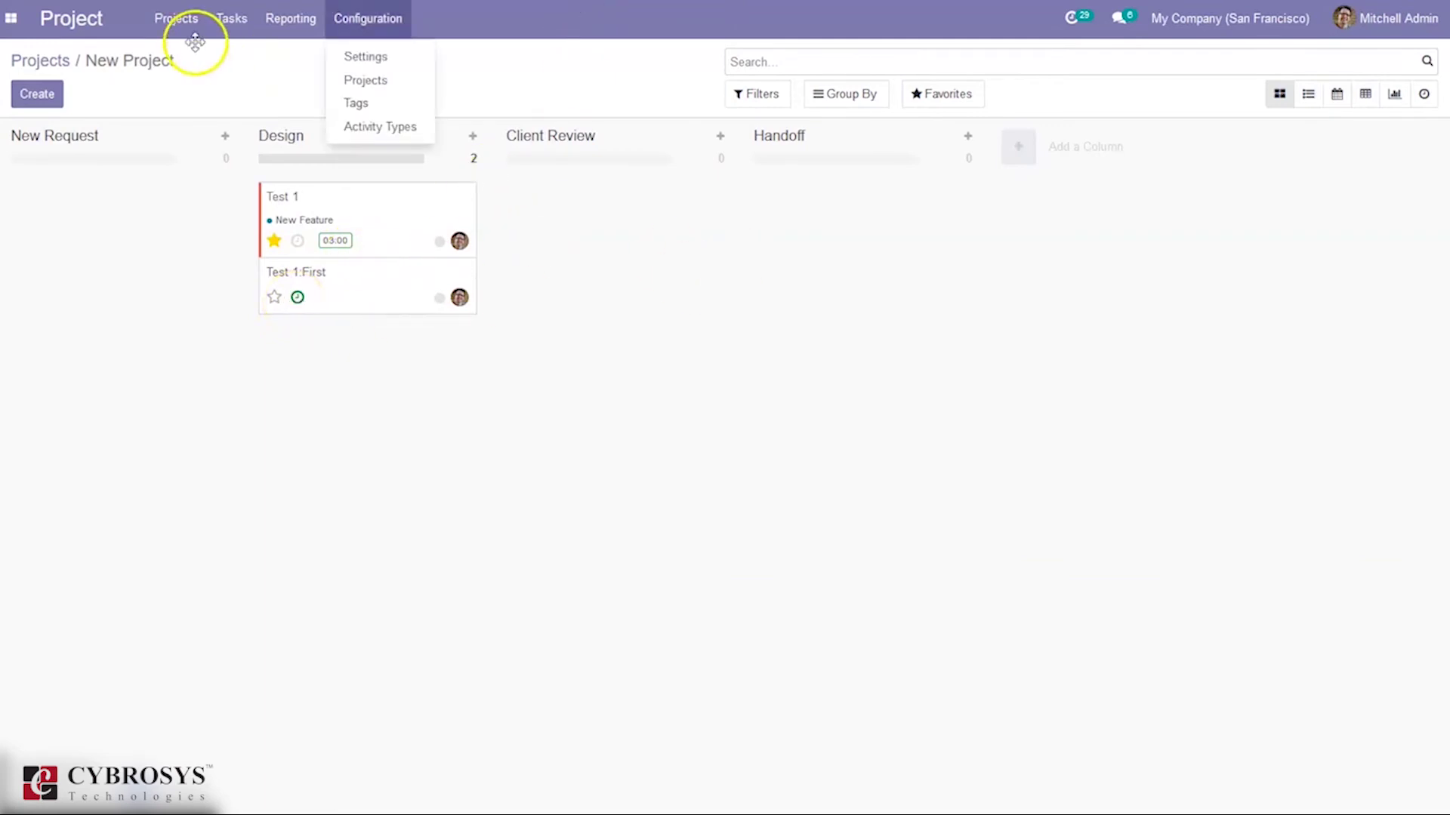
pyautogui.click(225, 68)
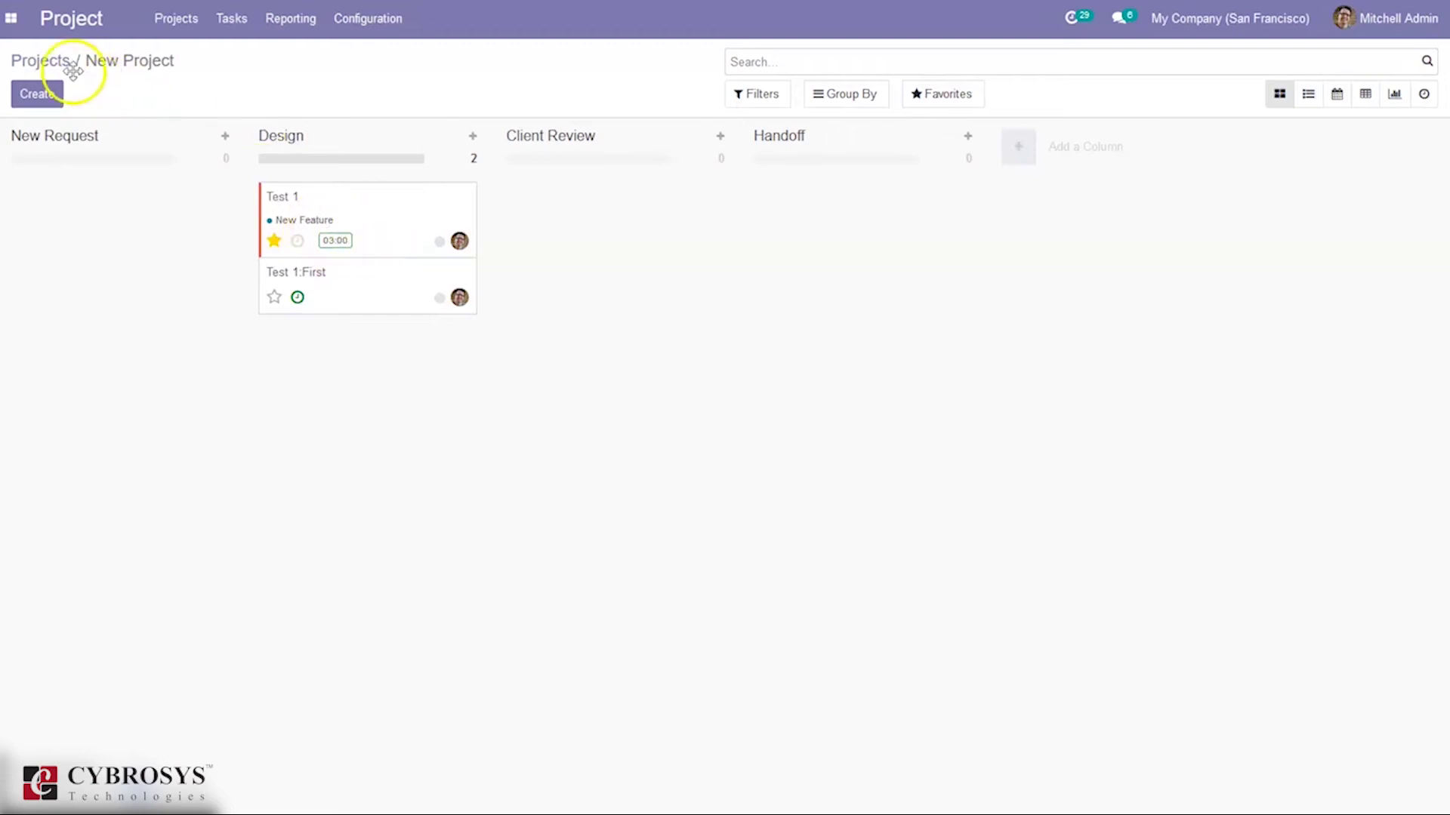
pyautogui.click(43, 61)
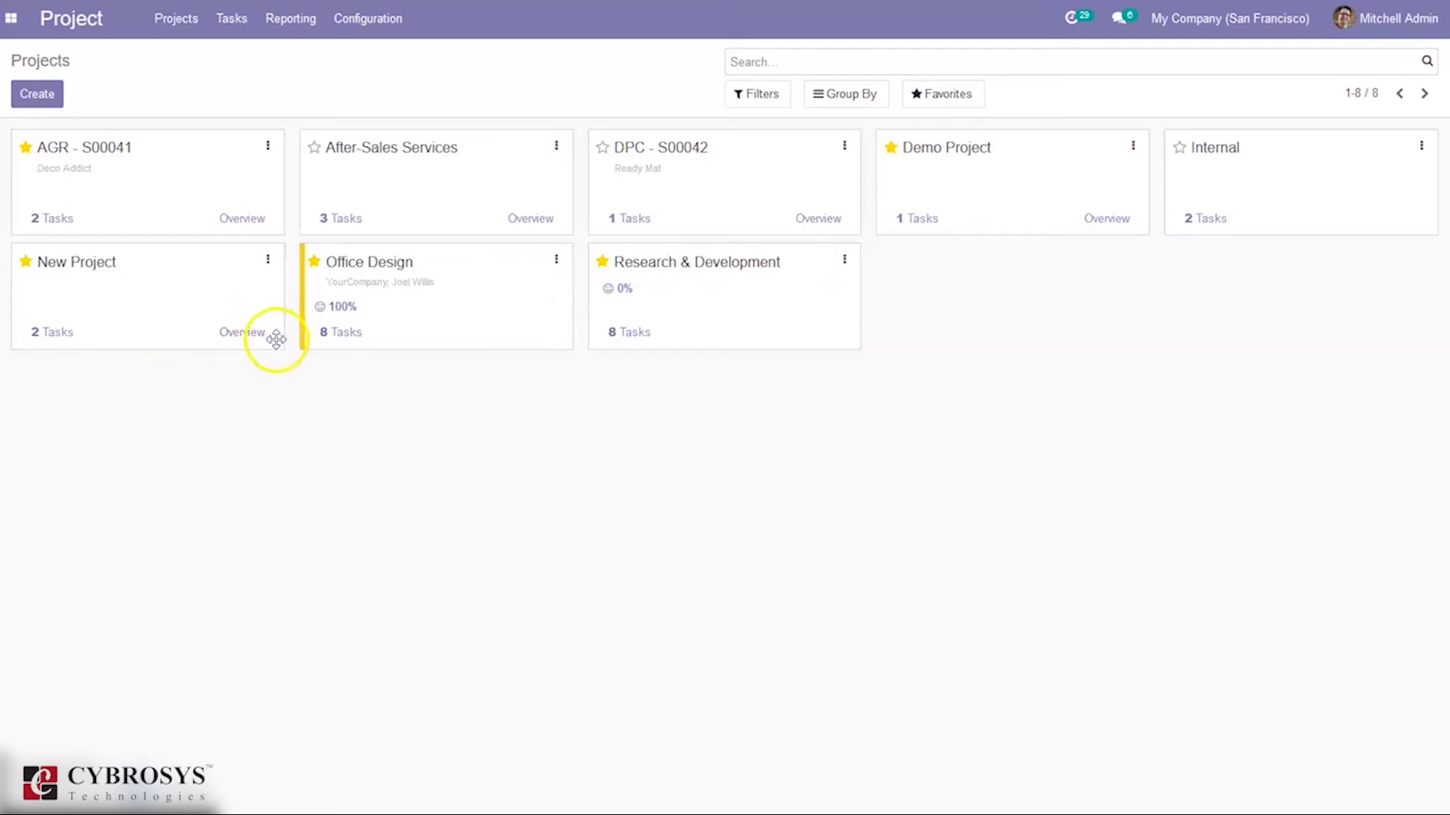
# Review New Project's overview: 02:00 non-billable hours and -200.00 dollars timesheet costs.
pyautogui.click(243, 333)
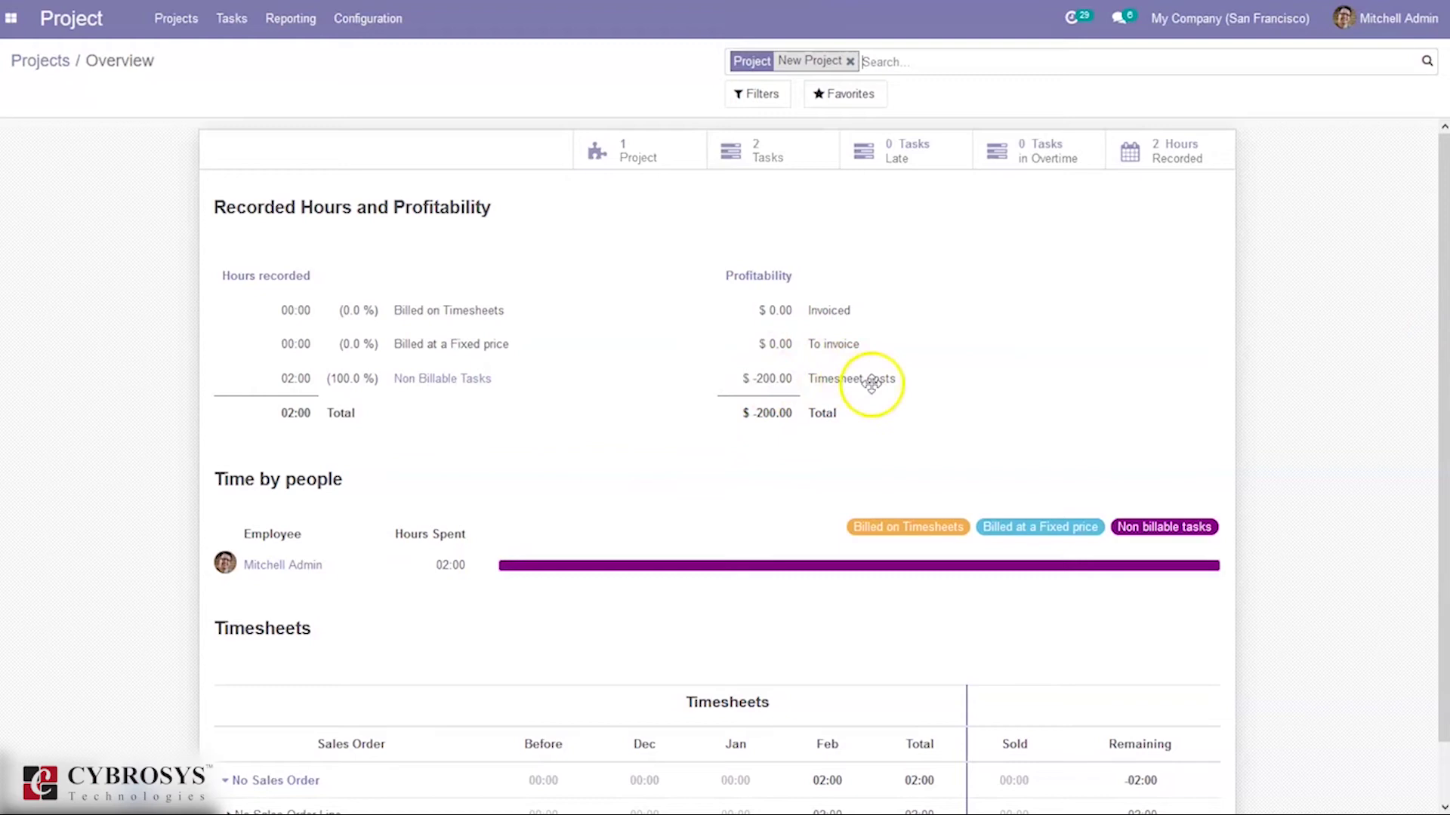
pyautogui.moveTo(841, 379)
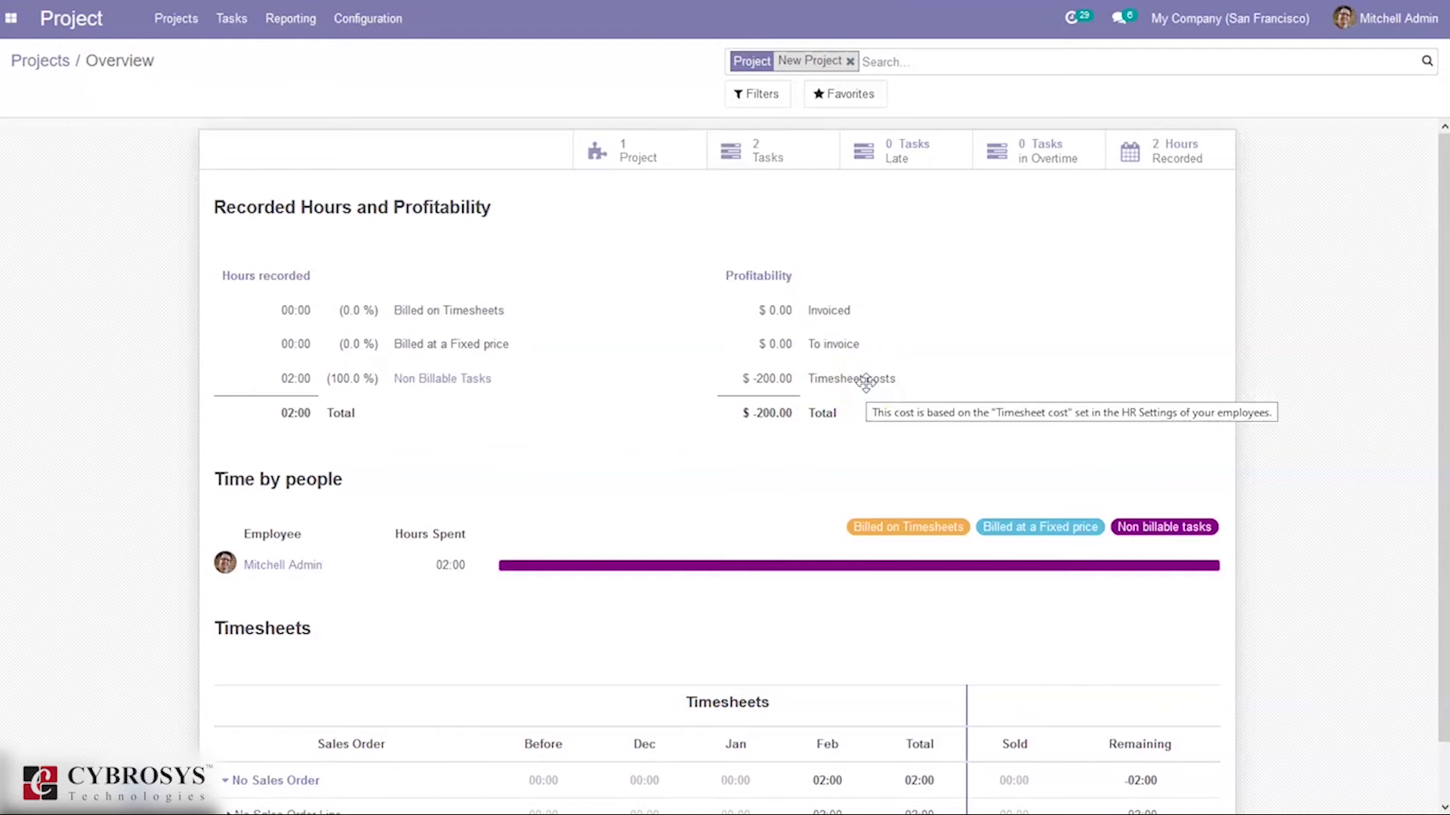
pyautogui.click(1443, 316)
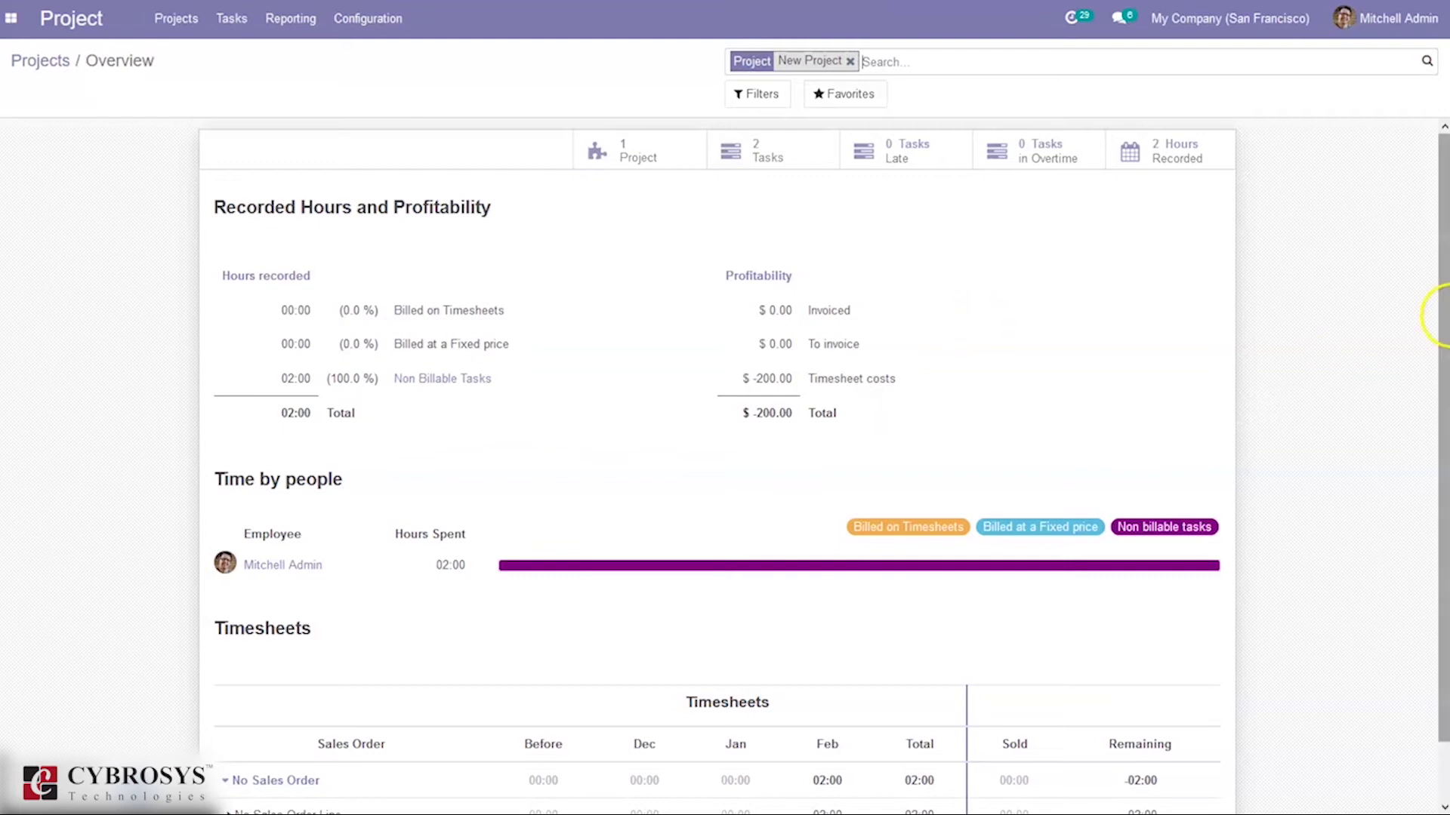
pyautogui.moveTo(1443, 321); pyautogui.dragTo(1444, 378)
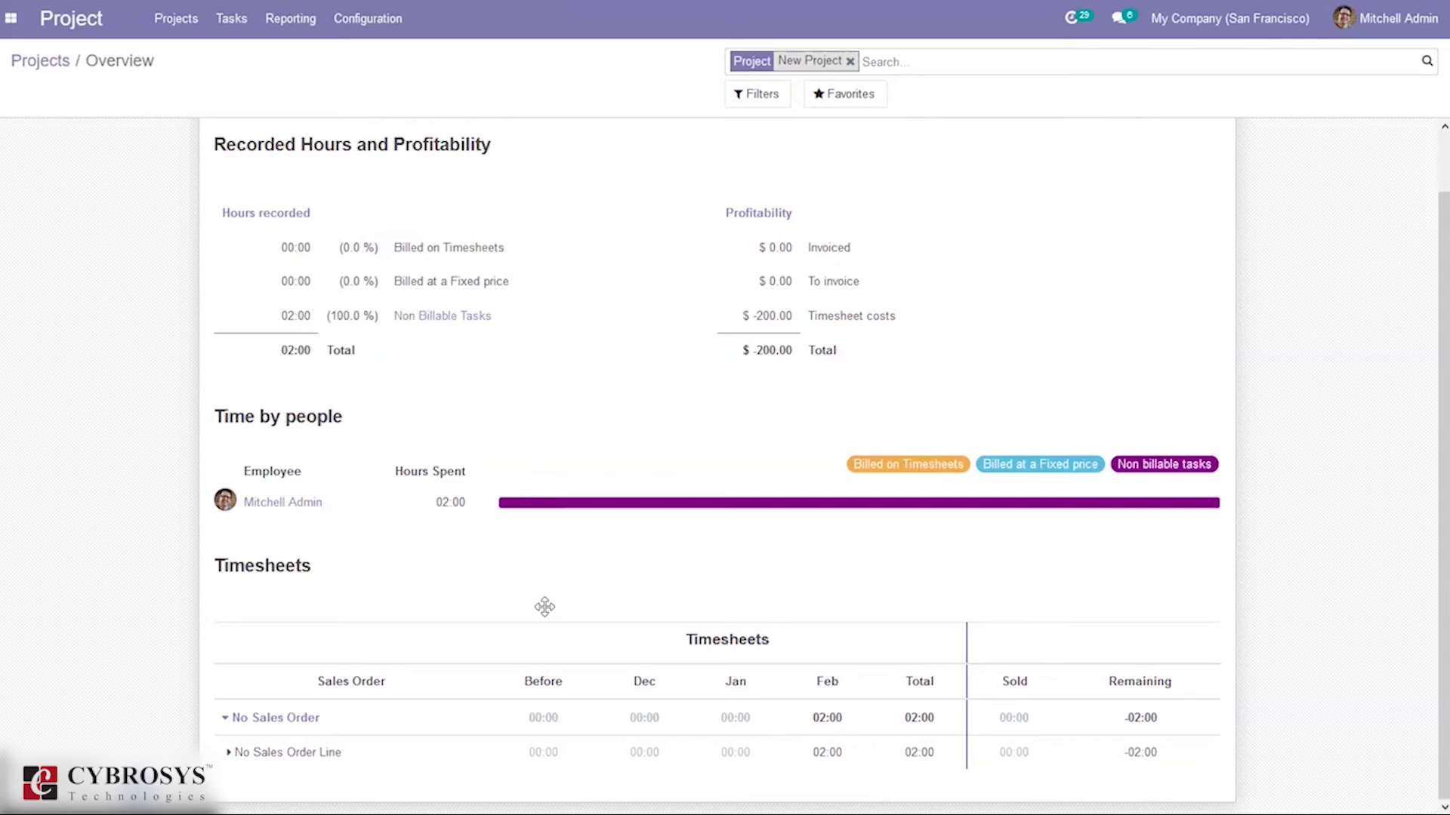
pyautogui.click(12, 23)
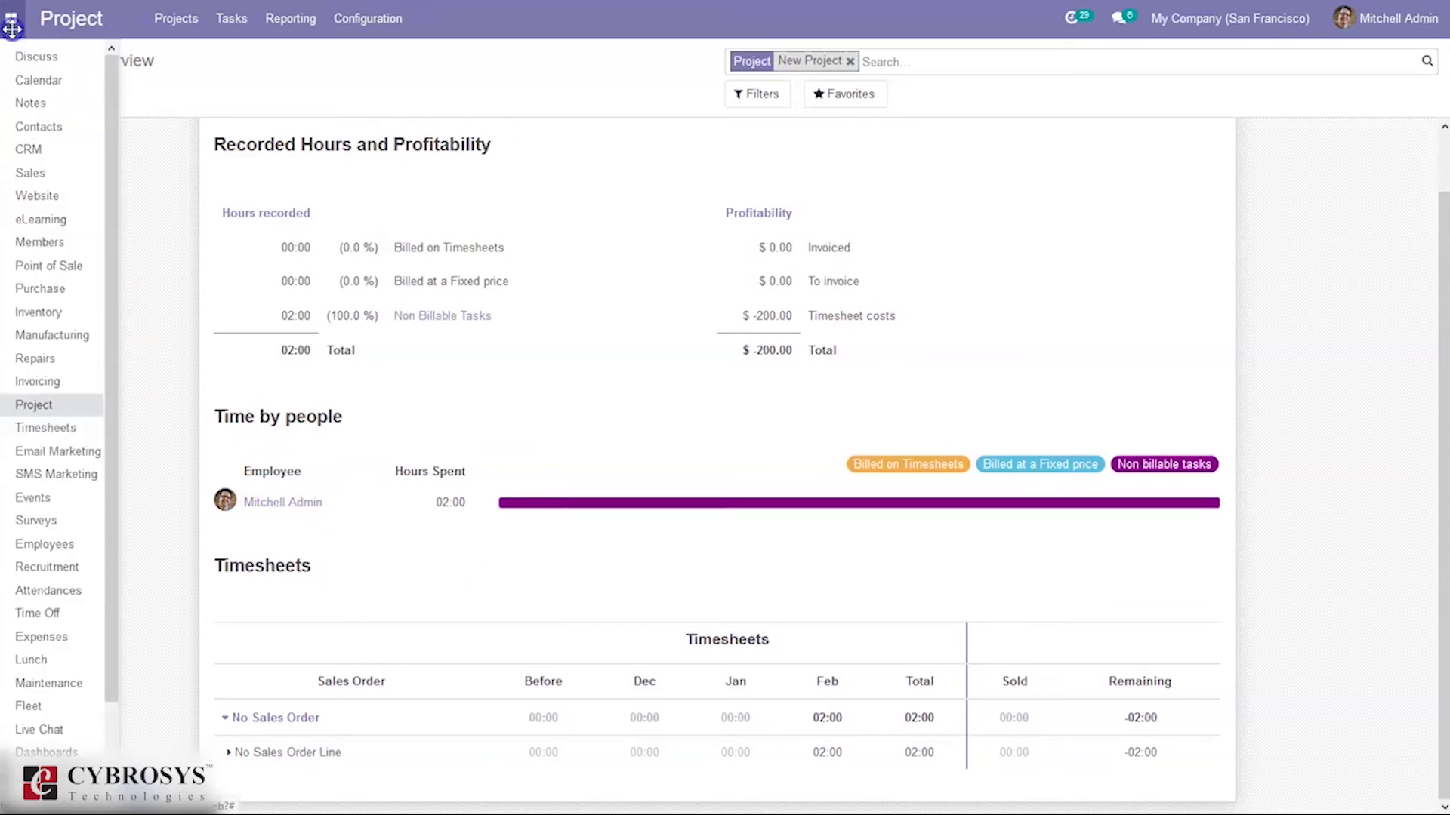
# Start a new Sales quotation for the customer Deco Addict.
pyautogui.click(62, 178)
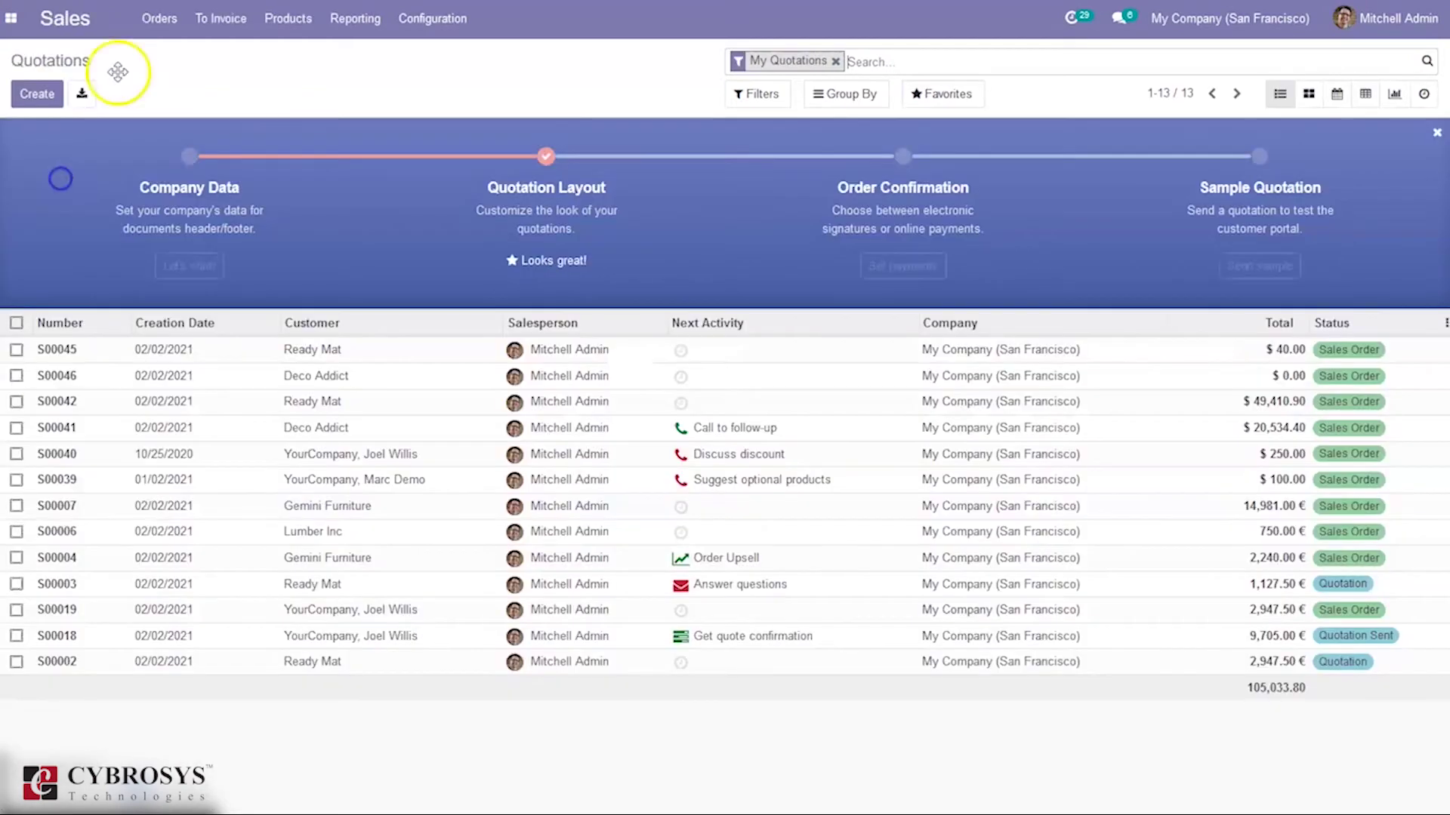
pyautogui.click(155, 18)
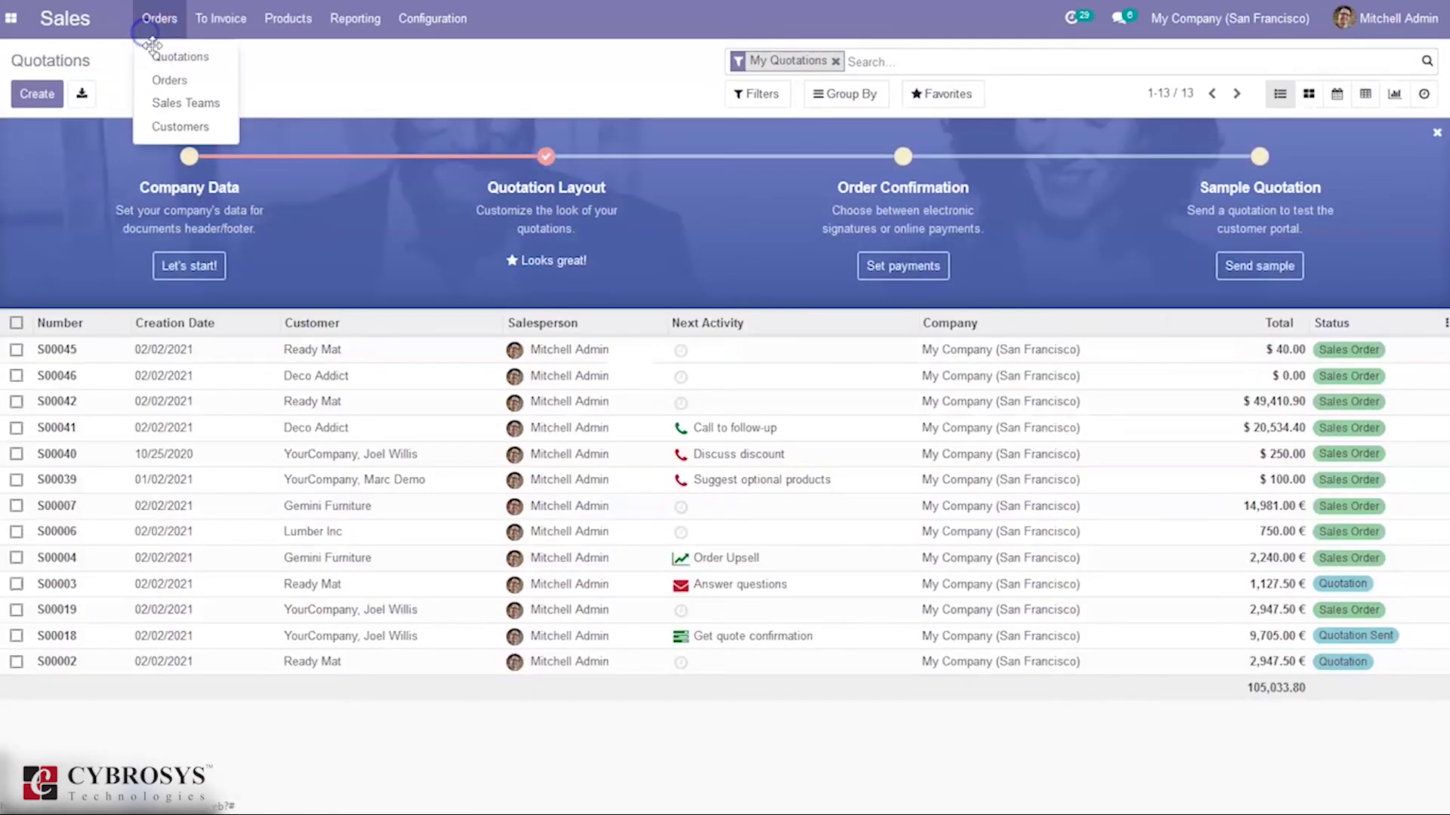
pyautogui.click(169, 80)
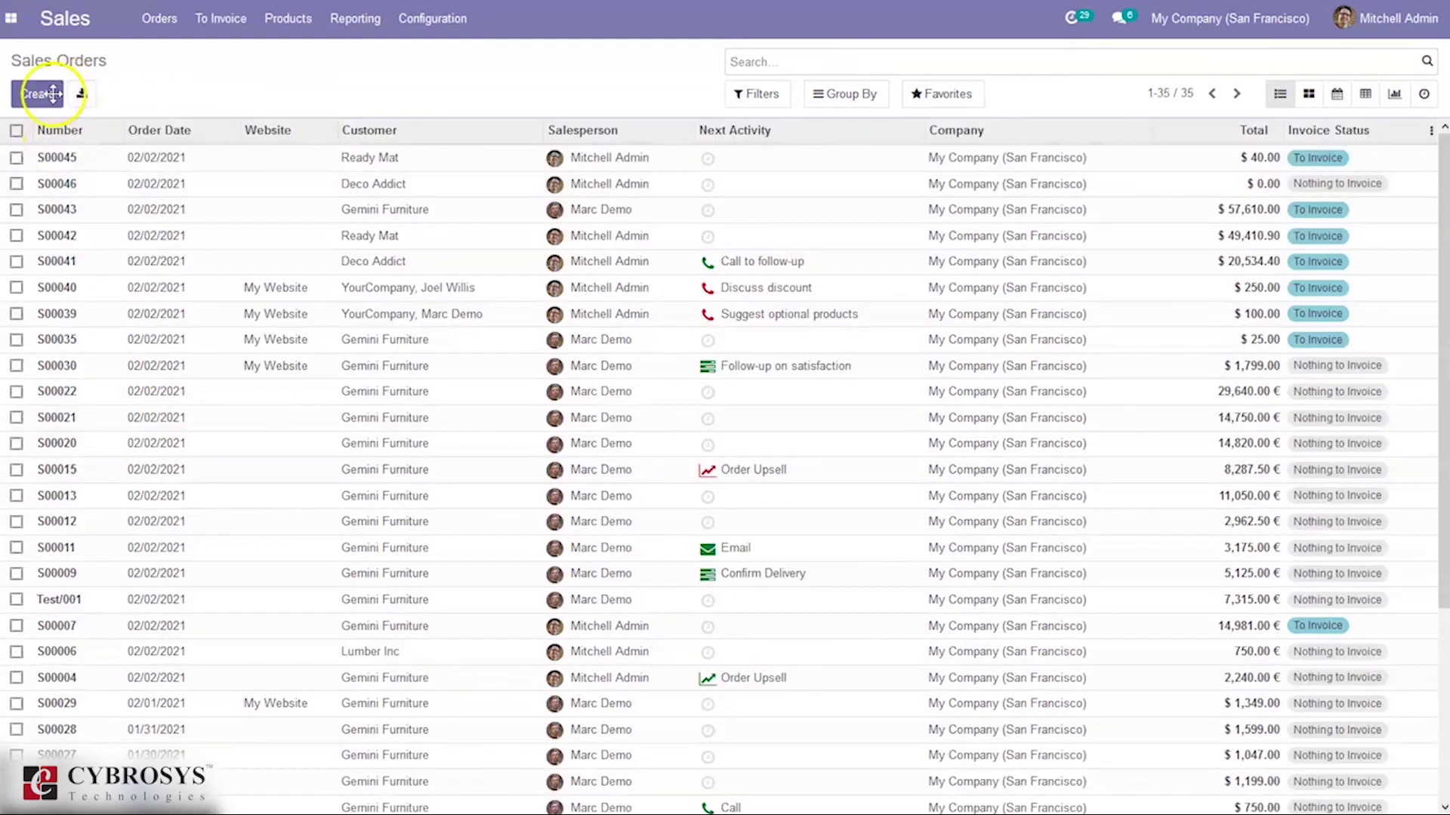
pyautogui.click(50, 94)
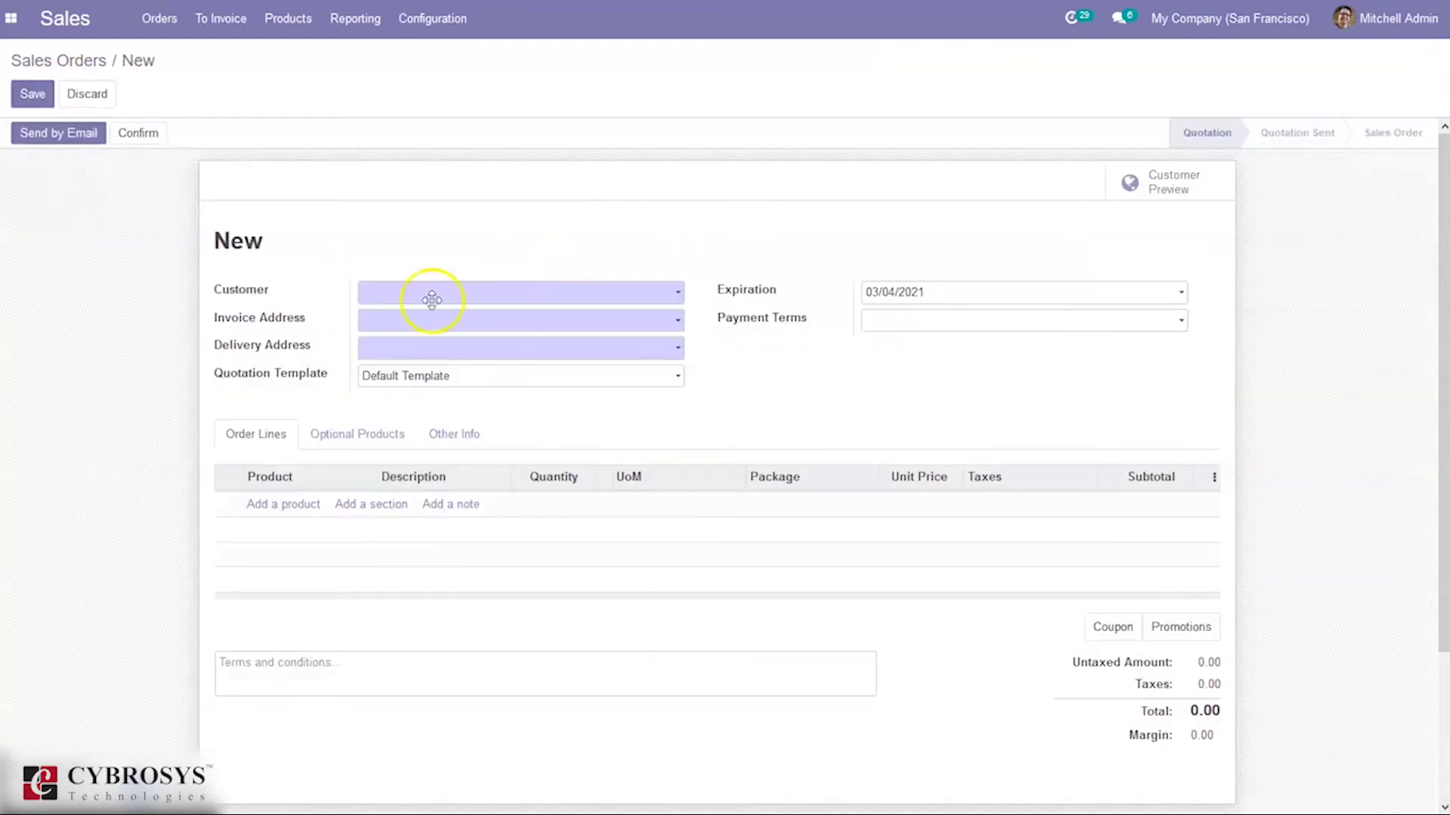
pyautogui.click(388, 292)
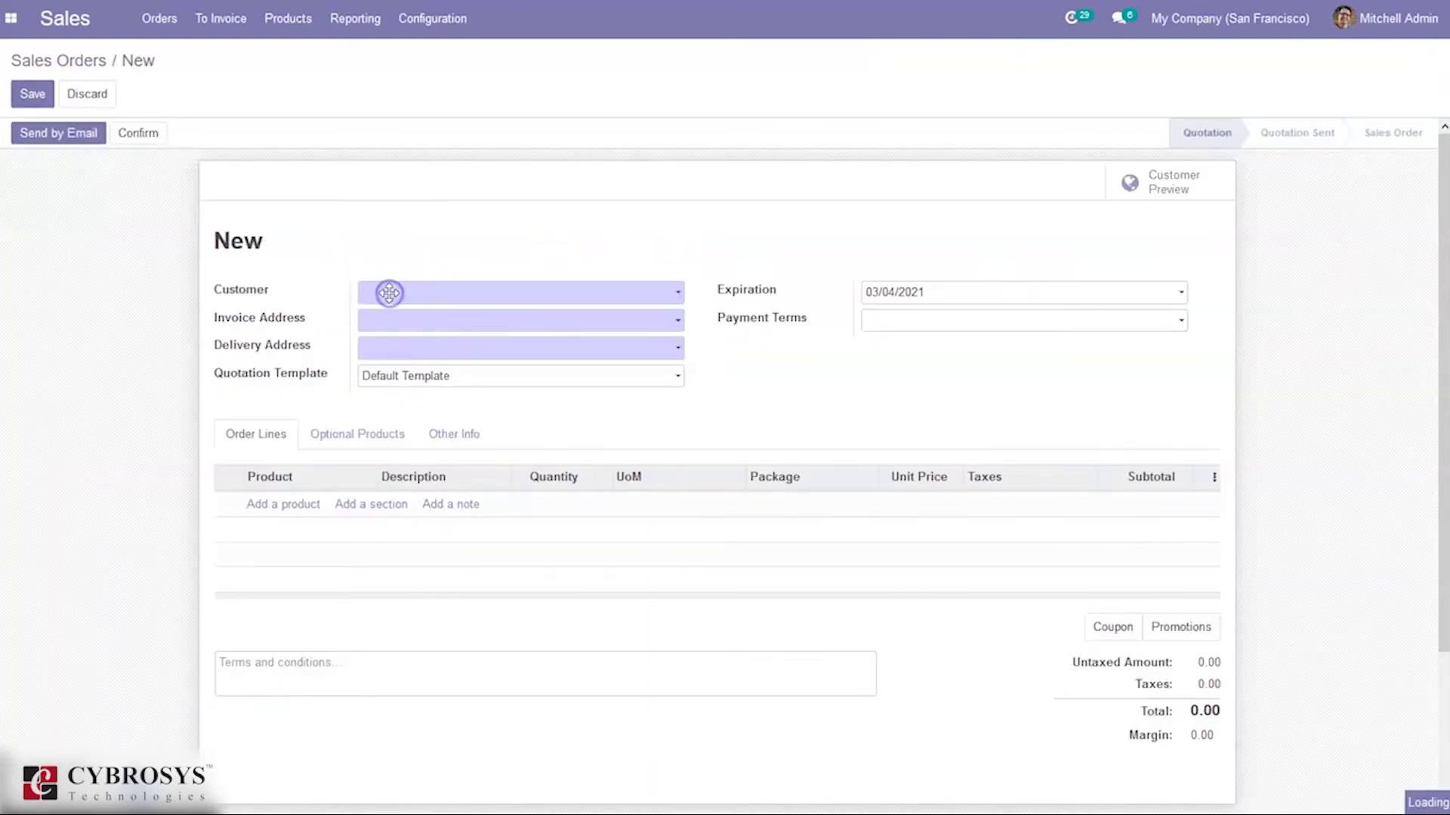
pyautogui.click(423, 322)
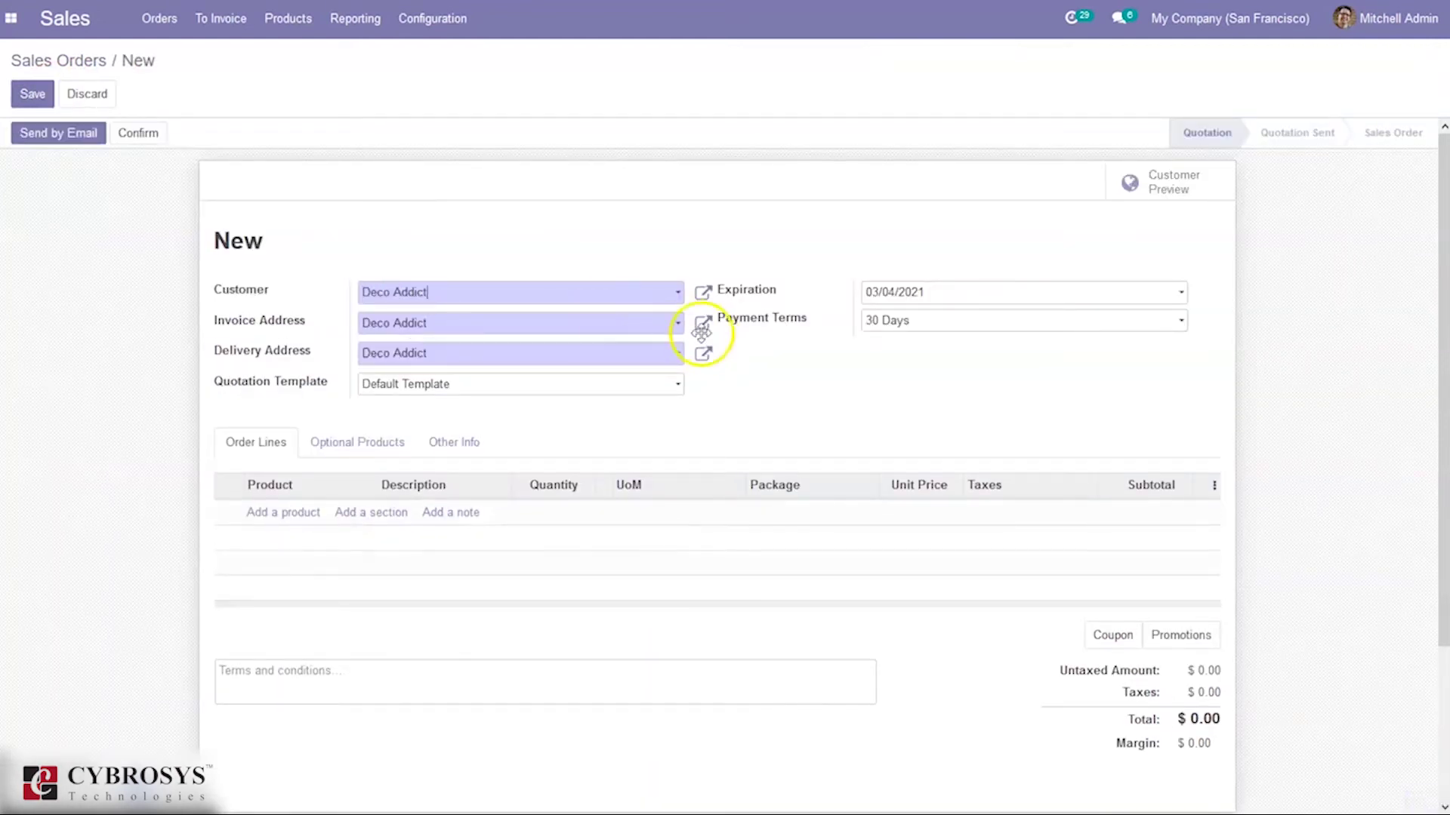
# Add an order line and create the product 'New Service' with Create and Edit.
pyautogui.click(289, 514)
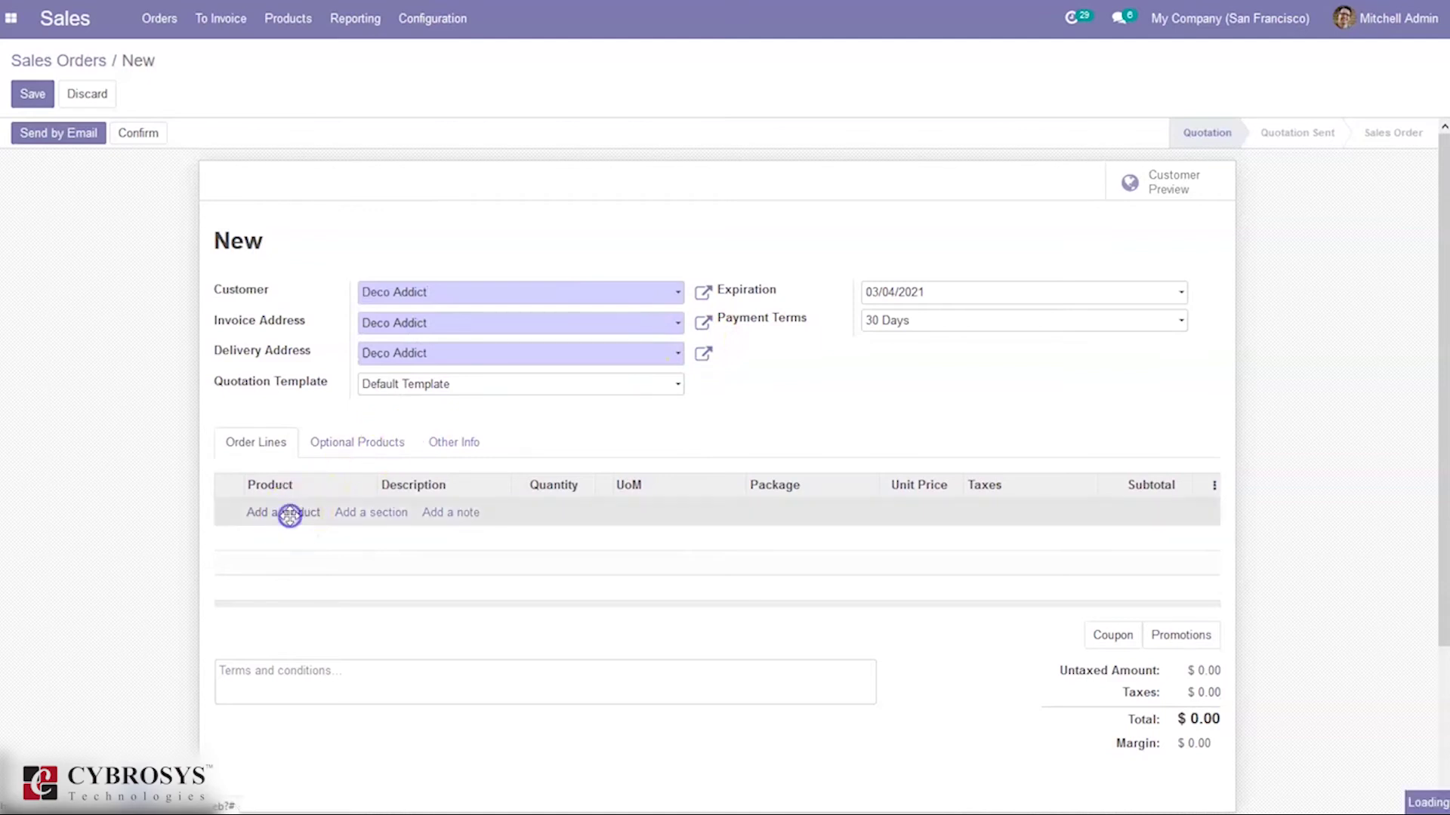
pyautogui.click(289, 513)
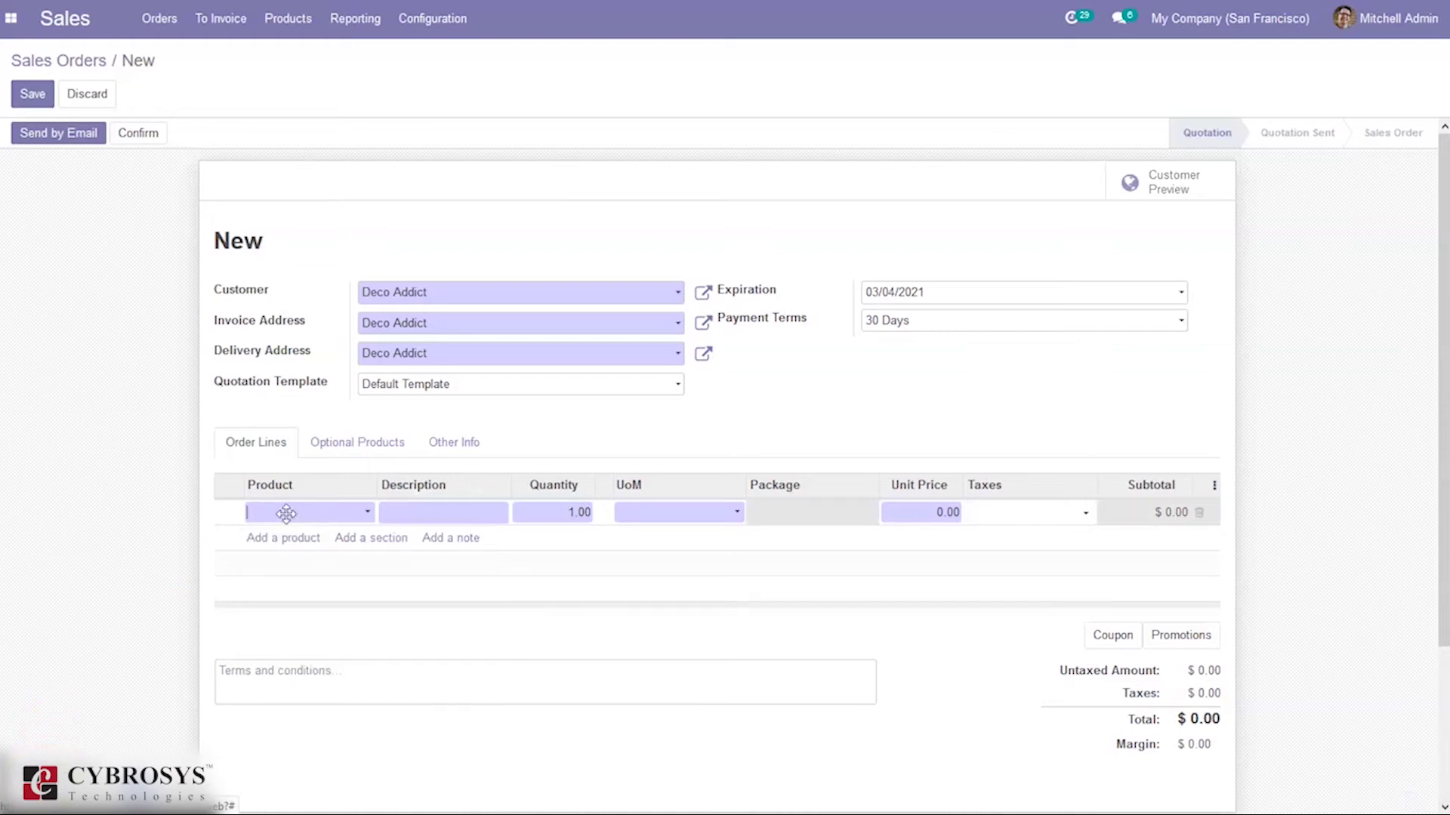
pyautogui.click(286, 513)
pyautogui.write('New')
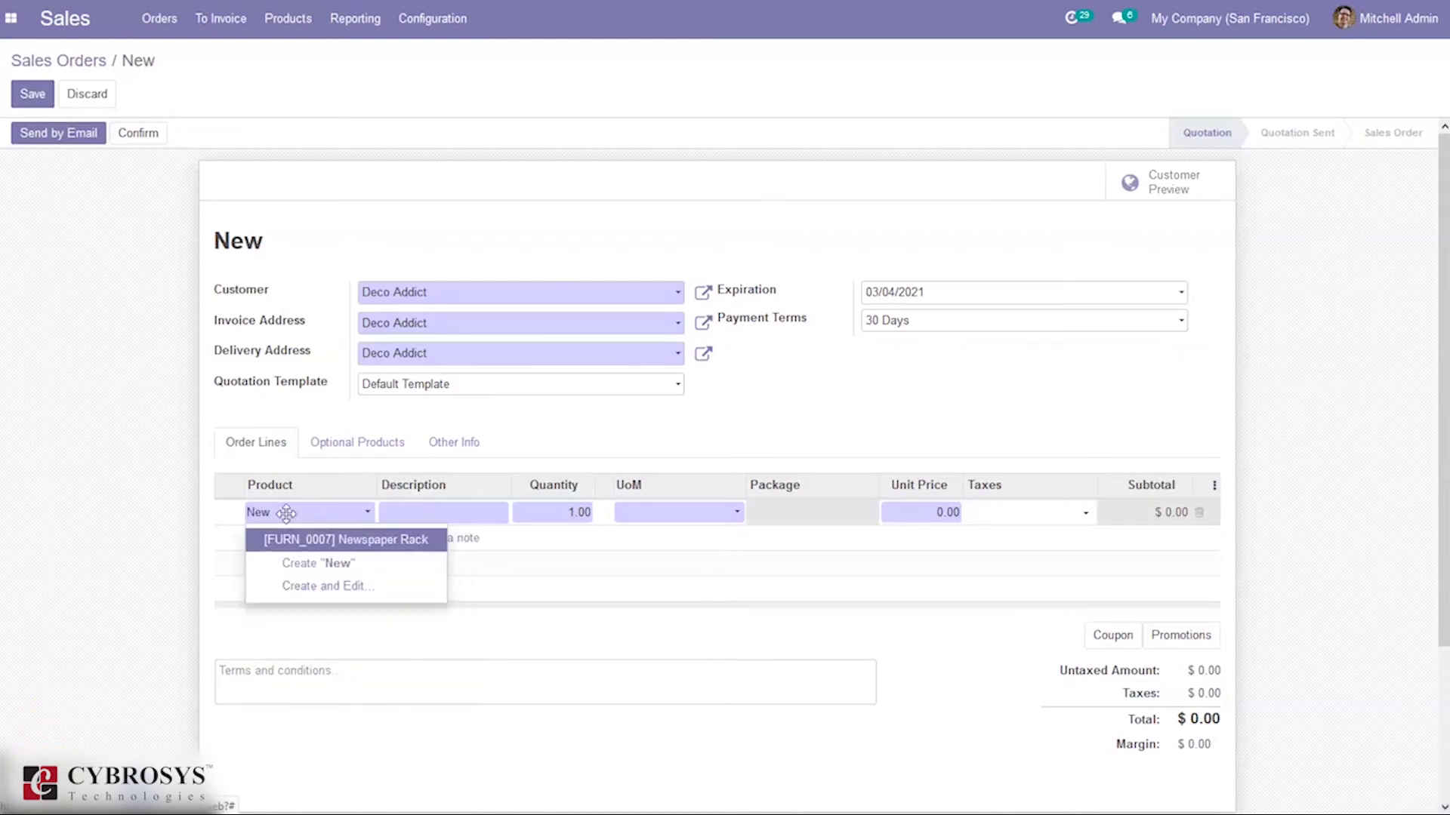
pyautogui.write(' Service')
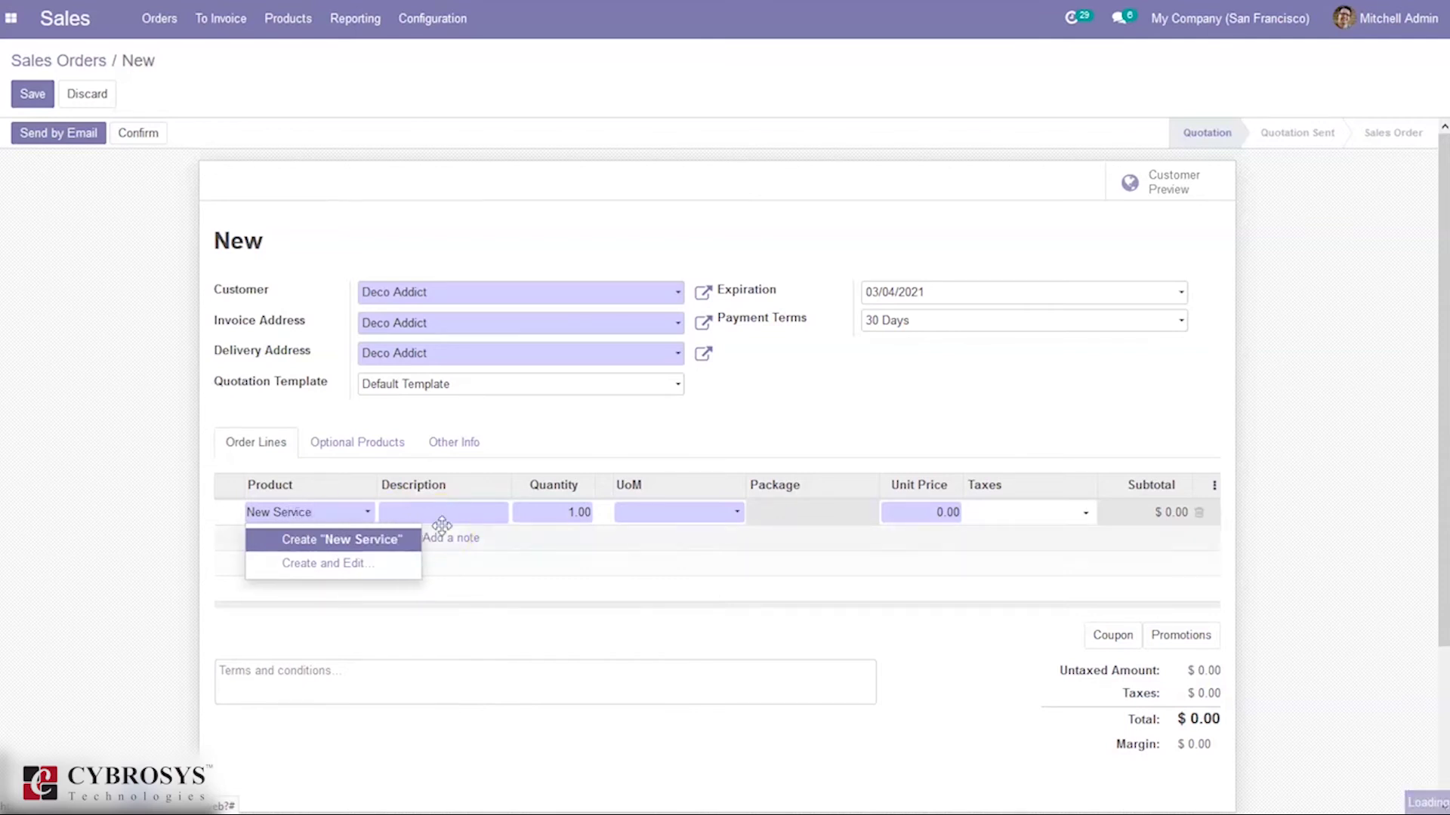
pyautogui.click(349, 565)
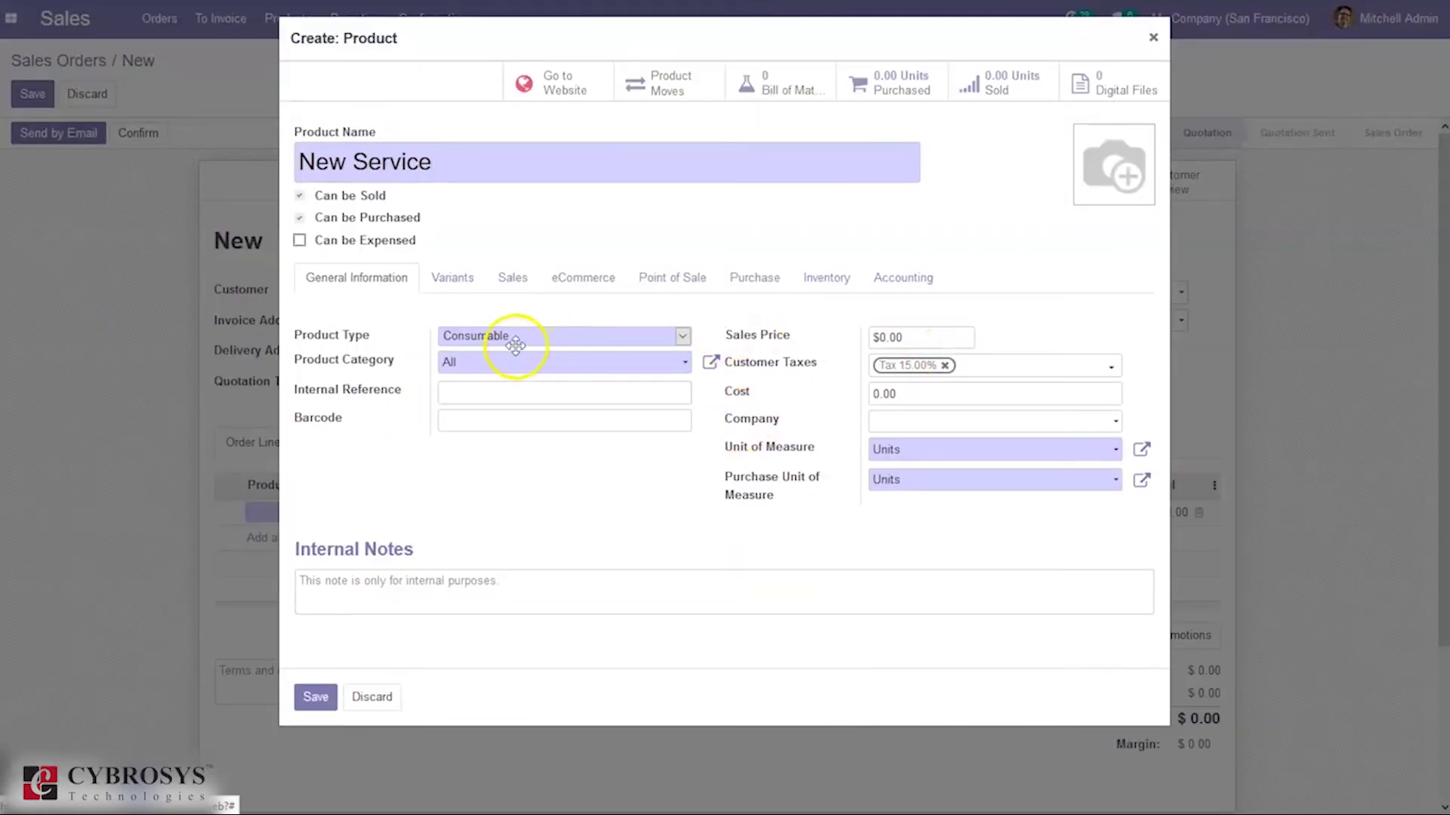
# Make New Service a prepaid service creating tasks in New Project, and save it.
pyautogui.click(515, 340)
pyautogui.click(487, 403)
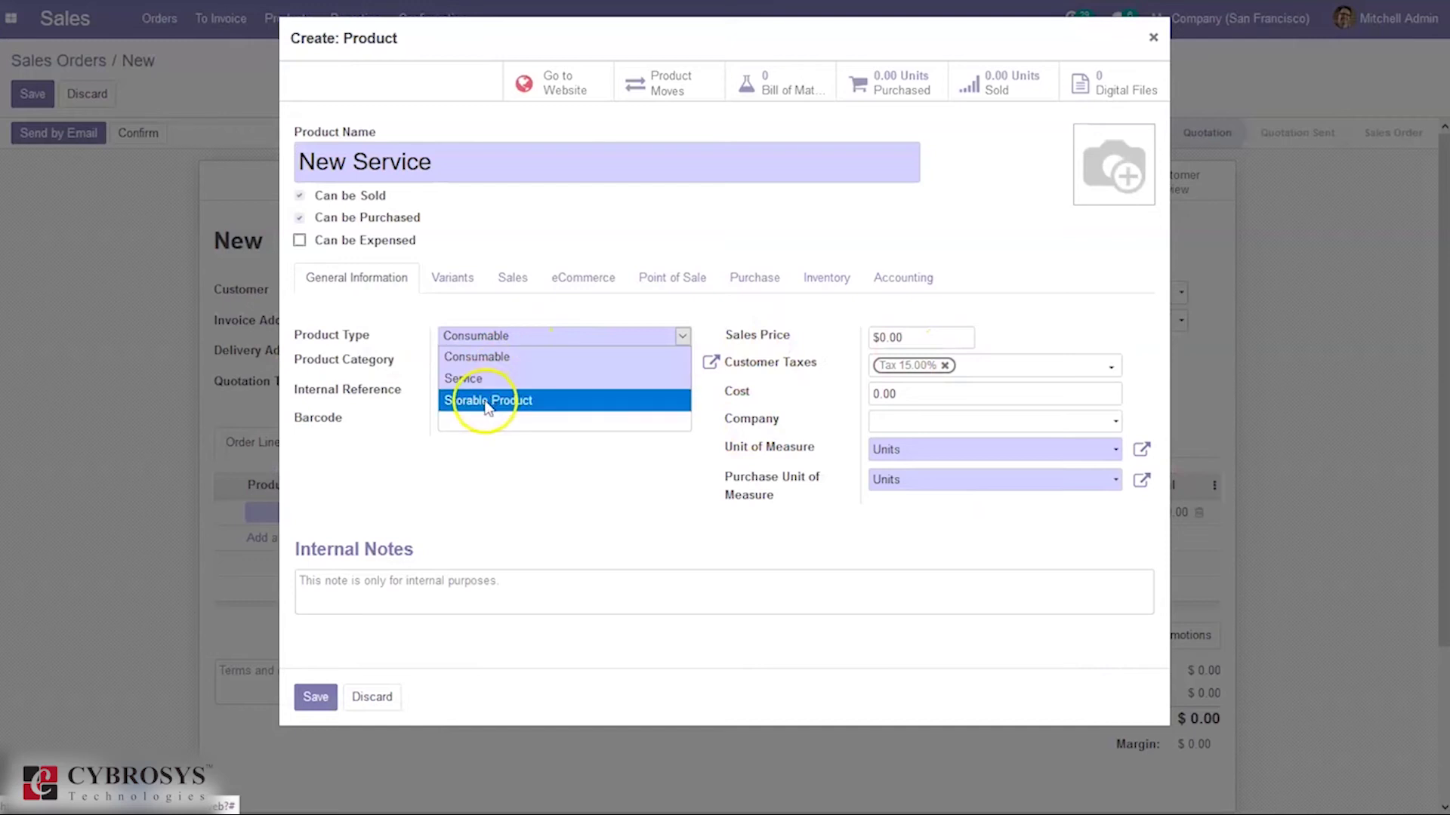
pyautogui.click(477, 380)
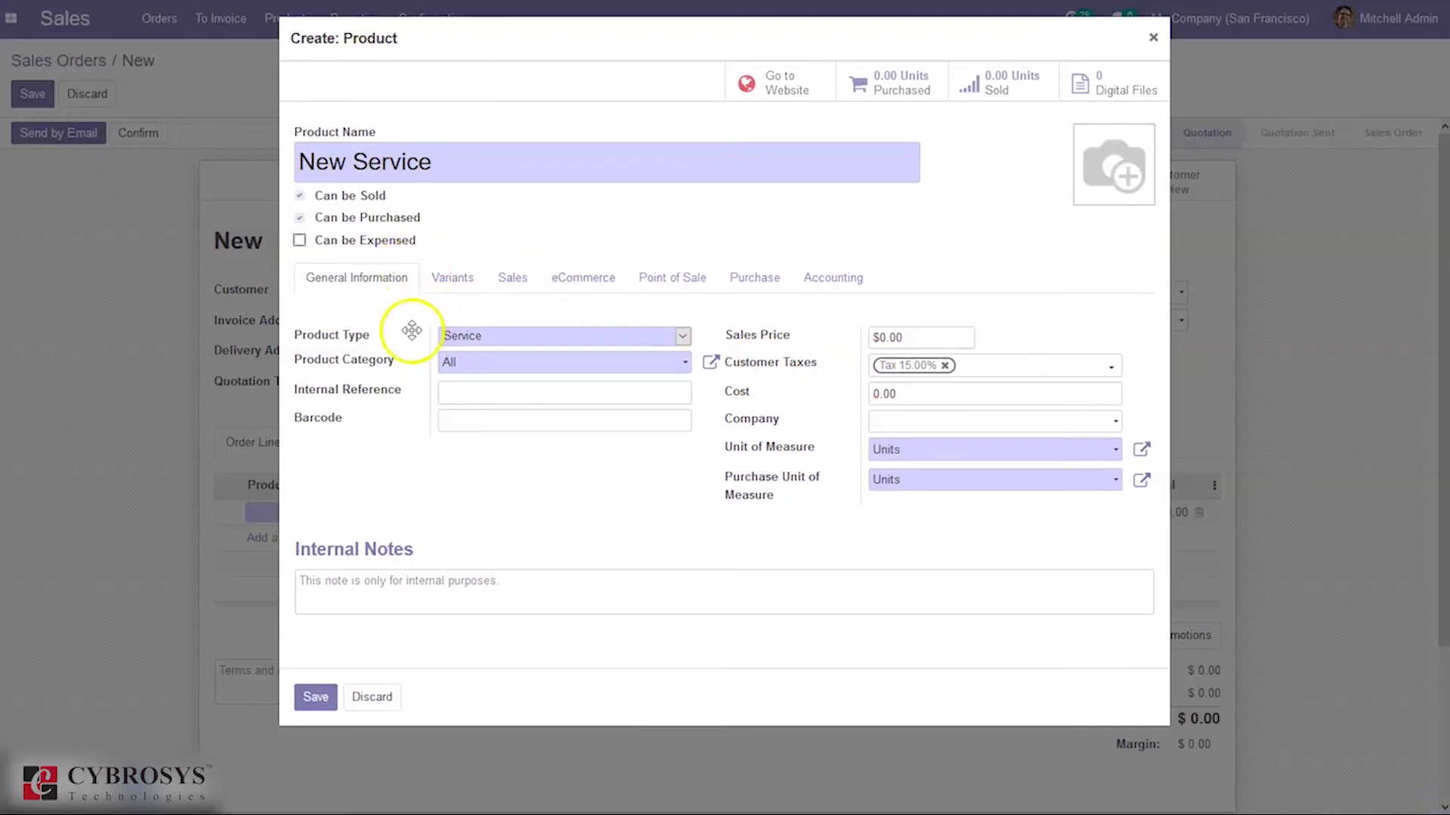
pyautogui.click(512, 279)
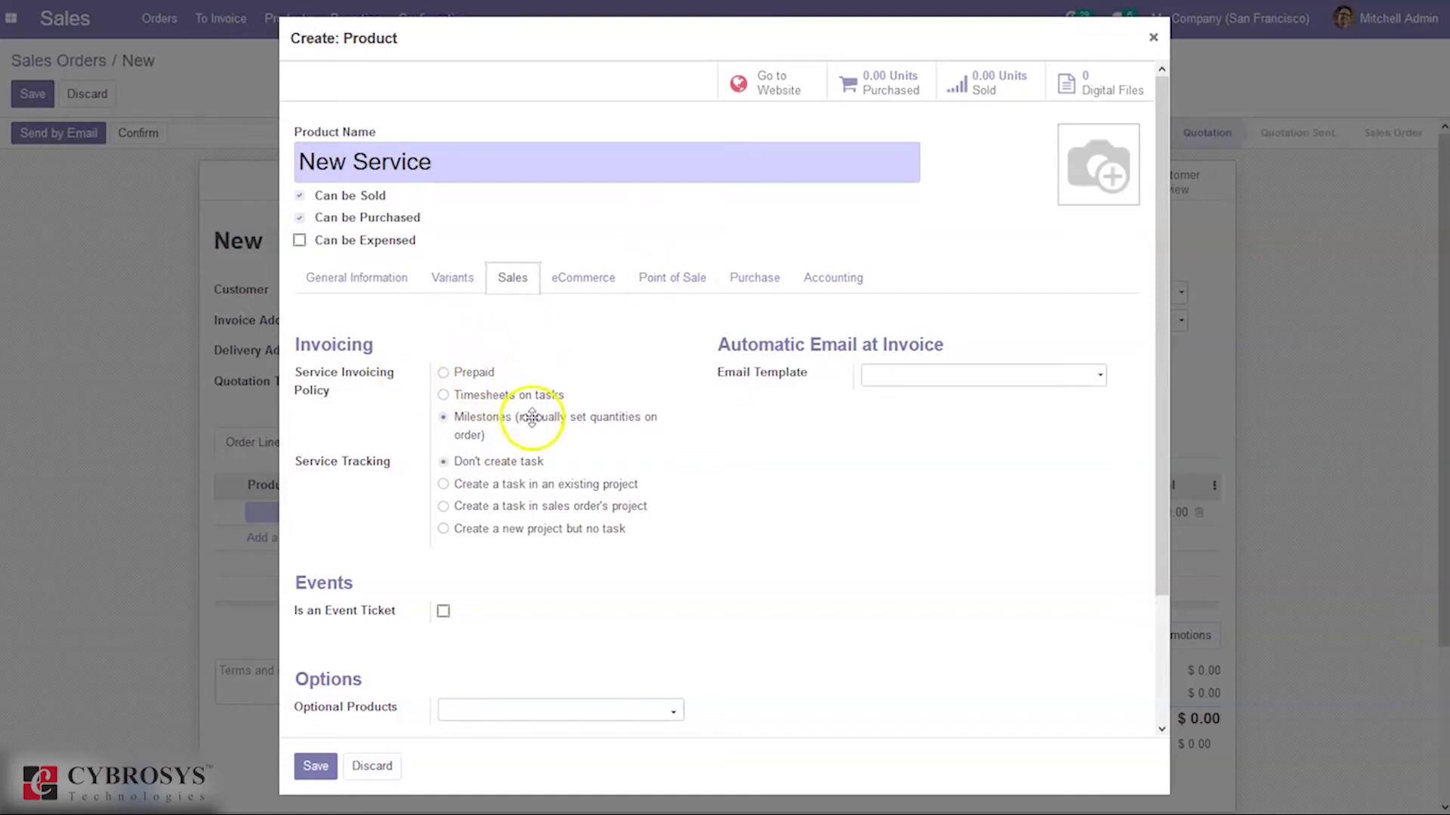
pyautogui.click(443, 394)
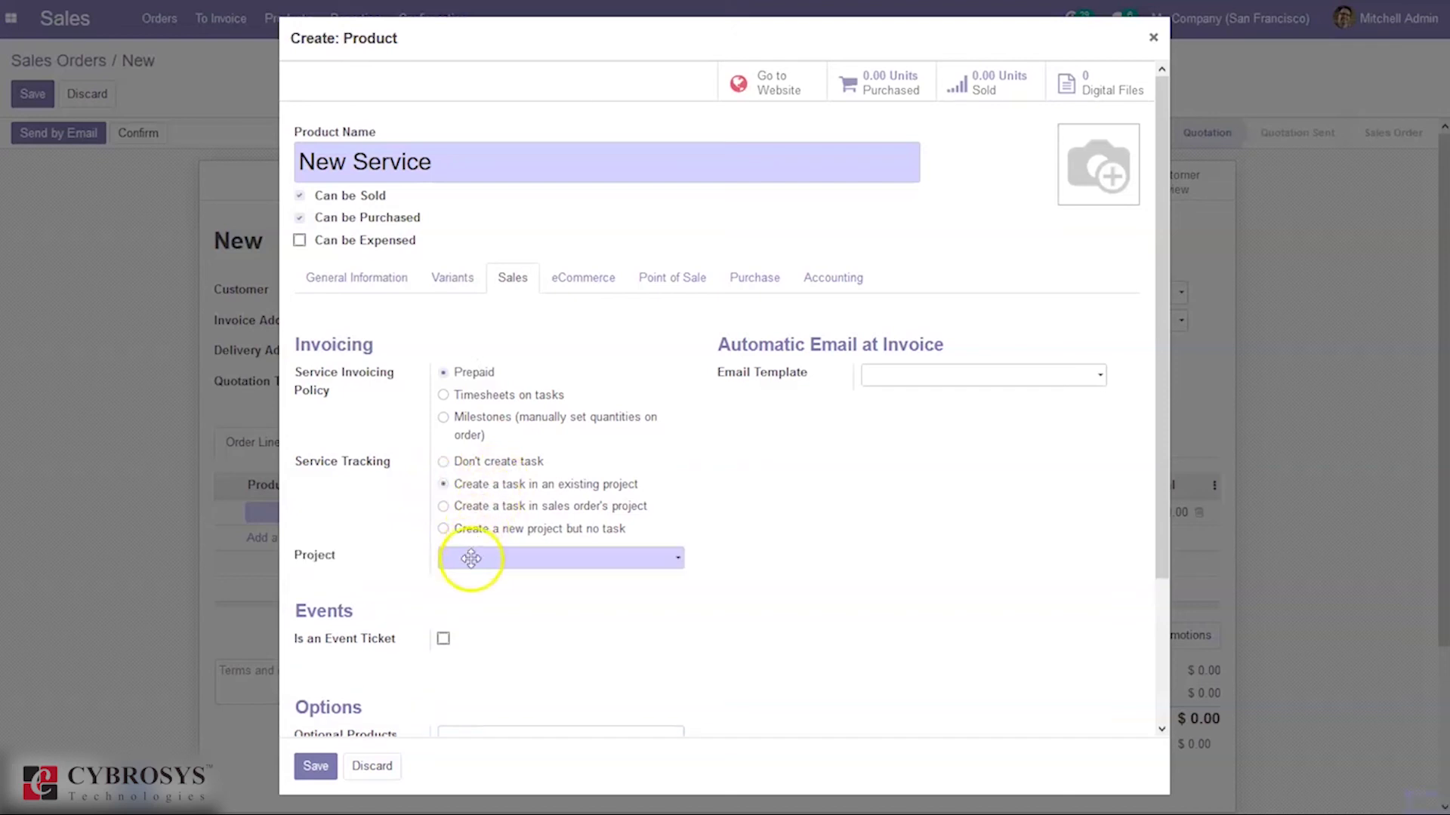
pyautogui.click(470, 558)
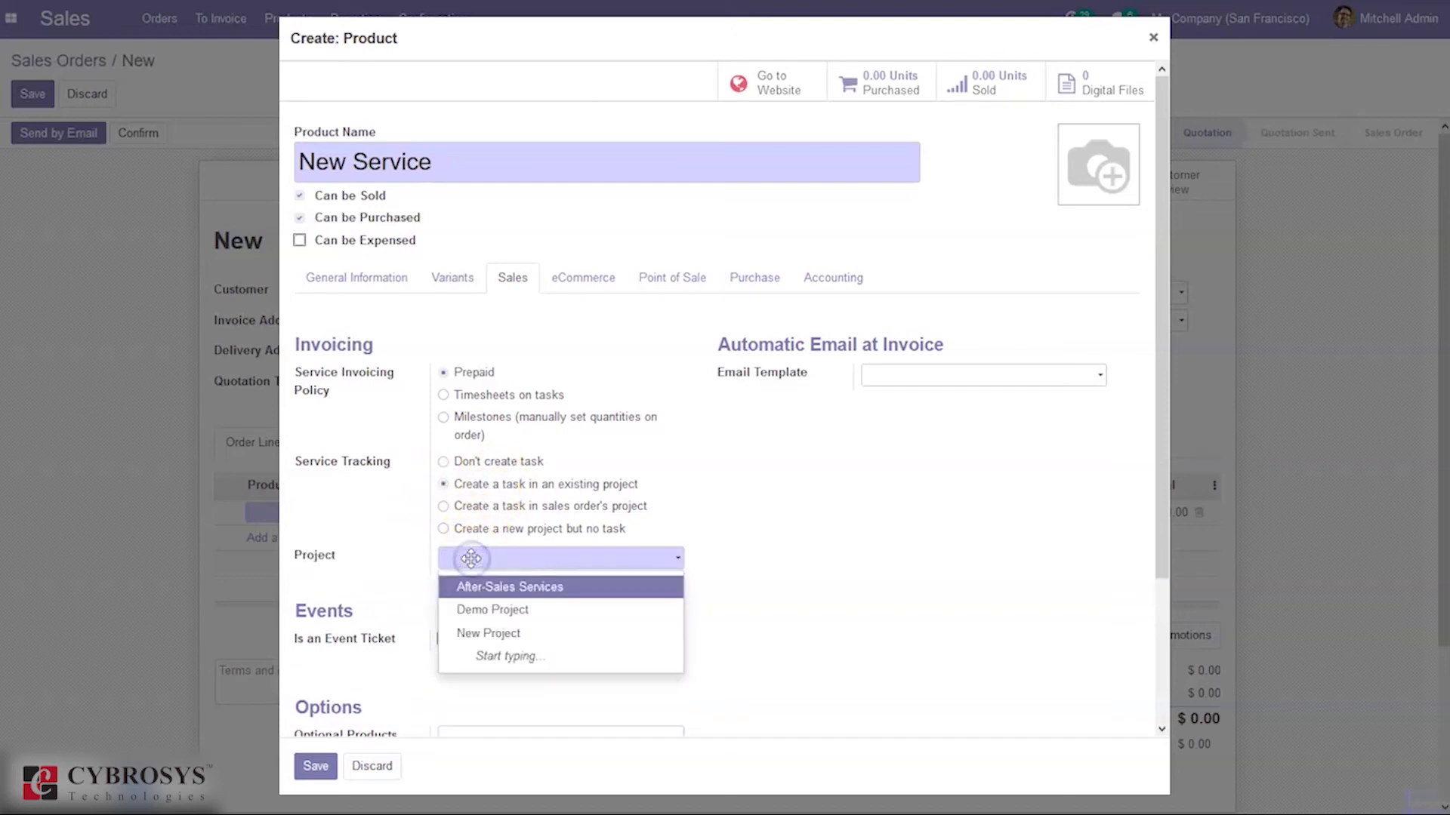
pyautogui.click(491, 635)
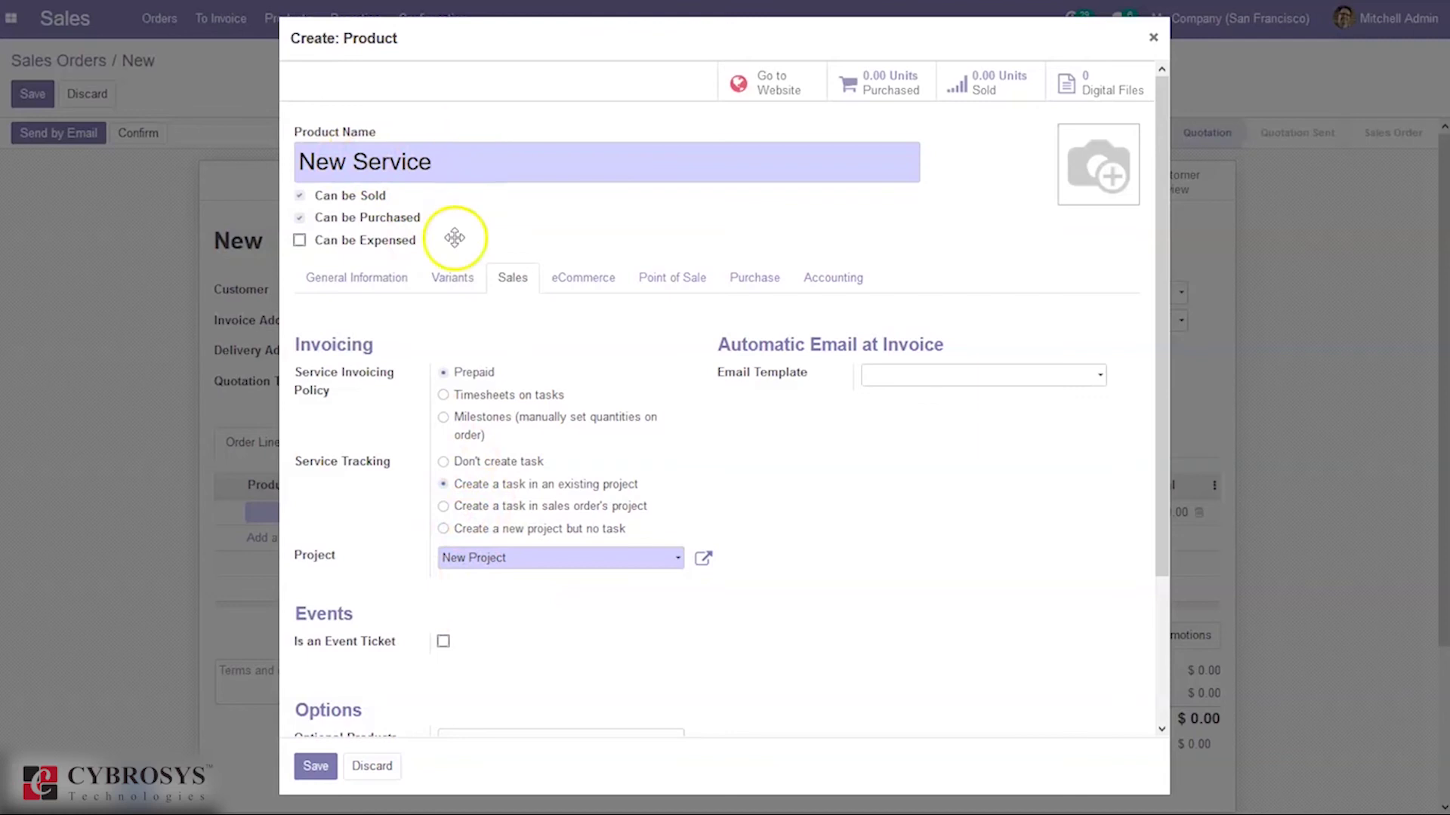
pyautogui.click(315, 767)
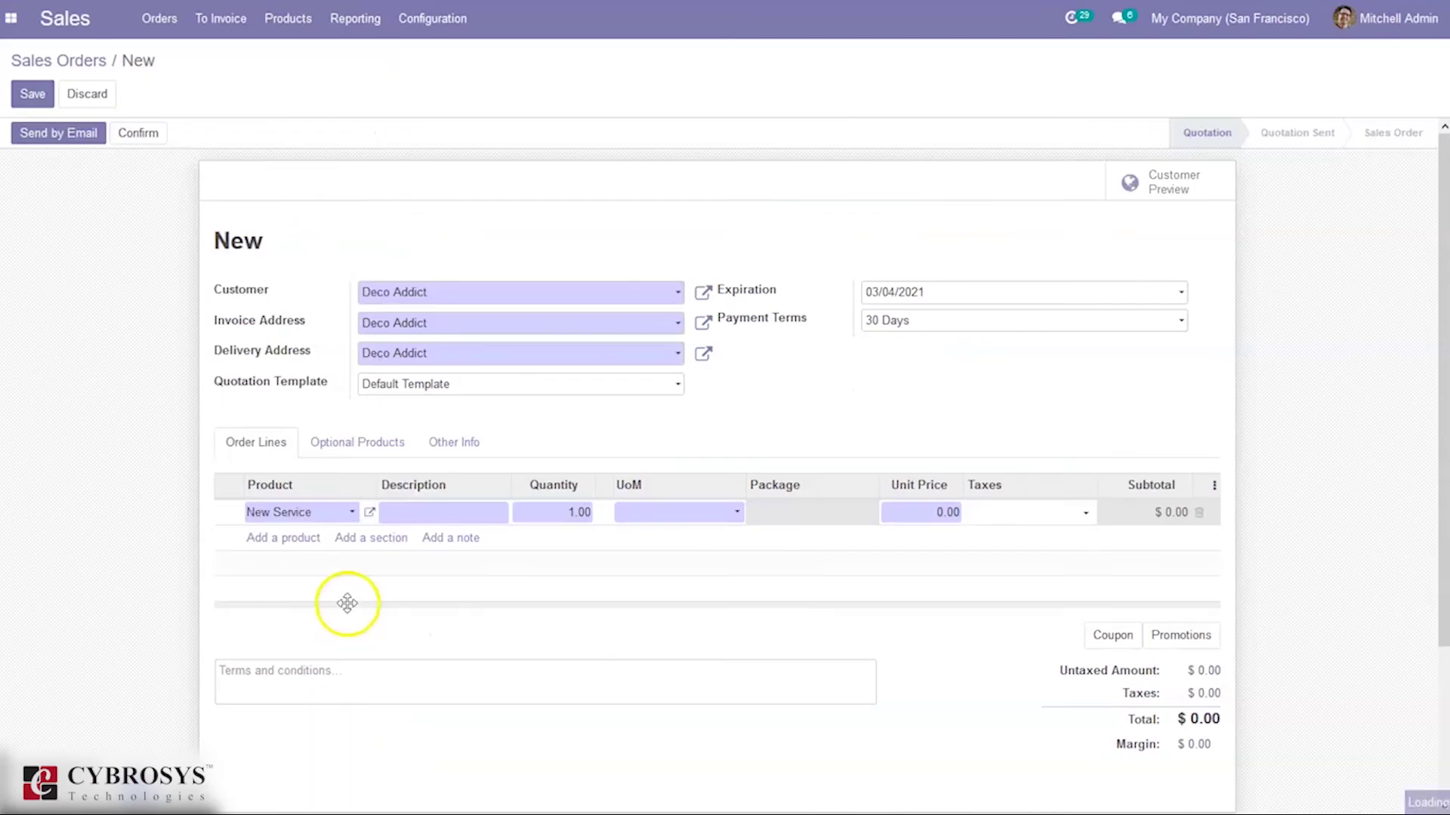
# Set New Service's unit of measure to Hours, then delete its order line.
pyautogui.click(669, 511)
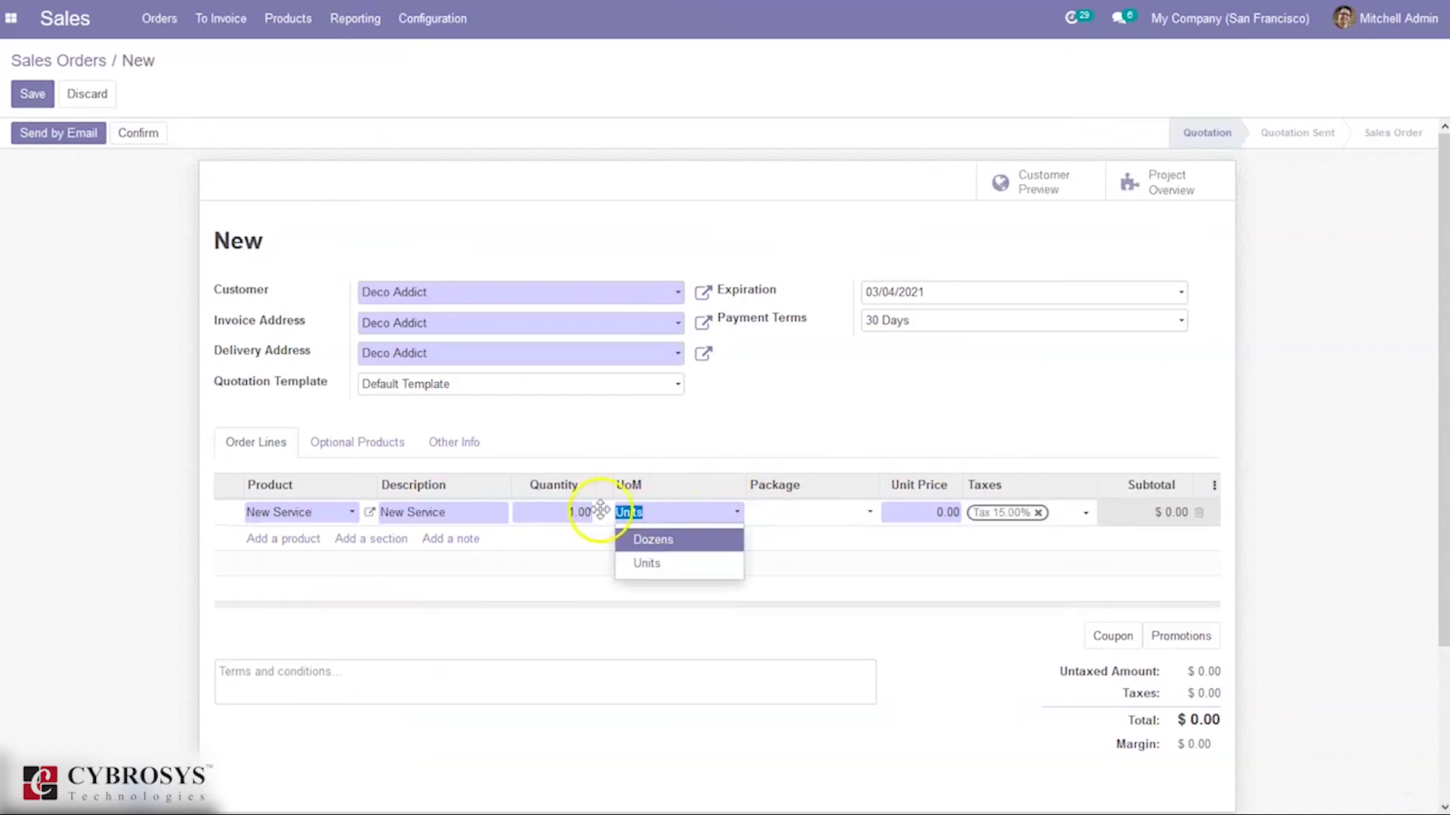
pyautogui.click(368, 514)
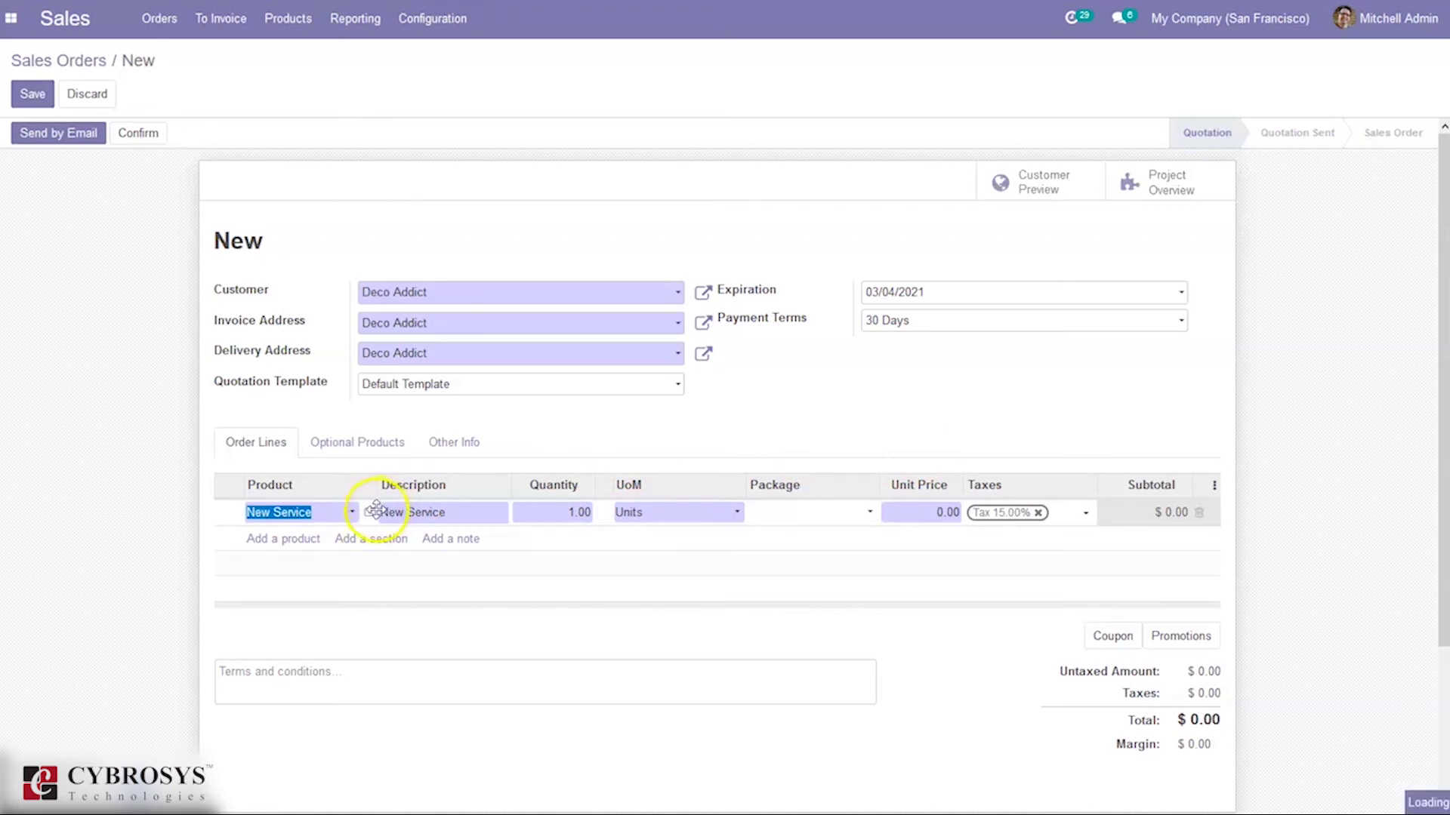
pyautogui.click(369, 513)
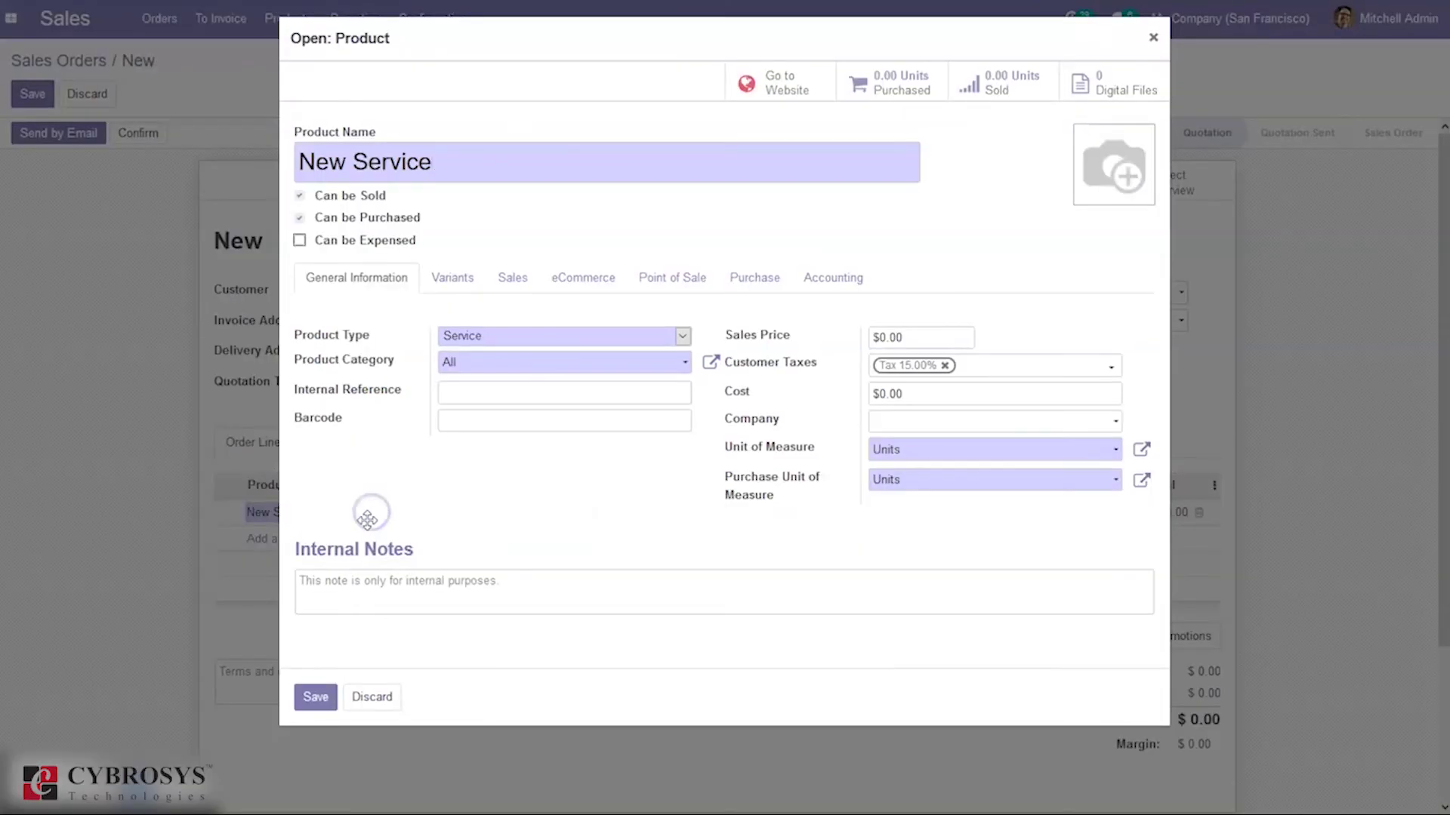
pyautogui.click(912, 453)
pyautogui.click(918, 522)
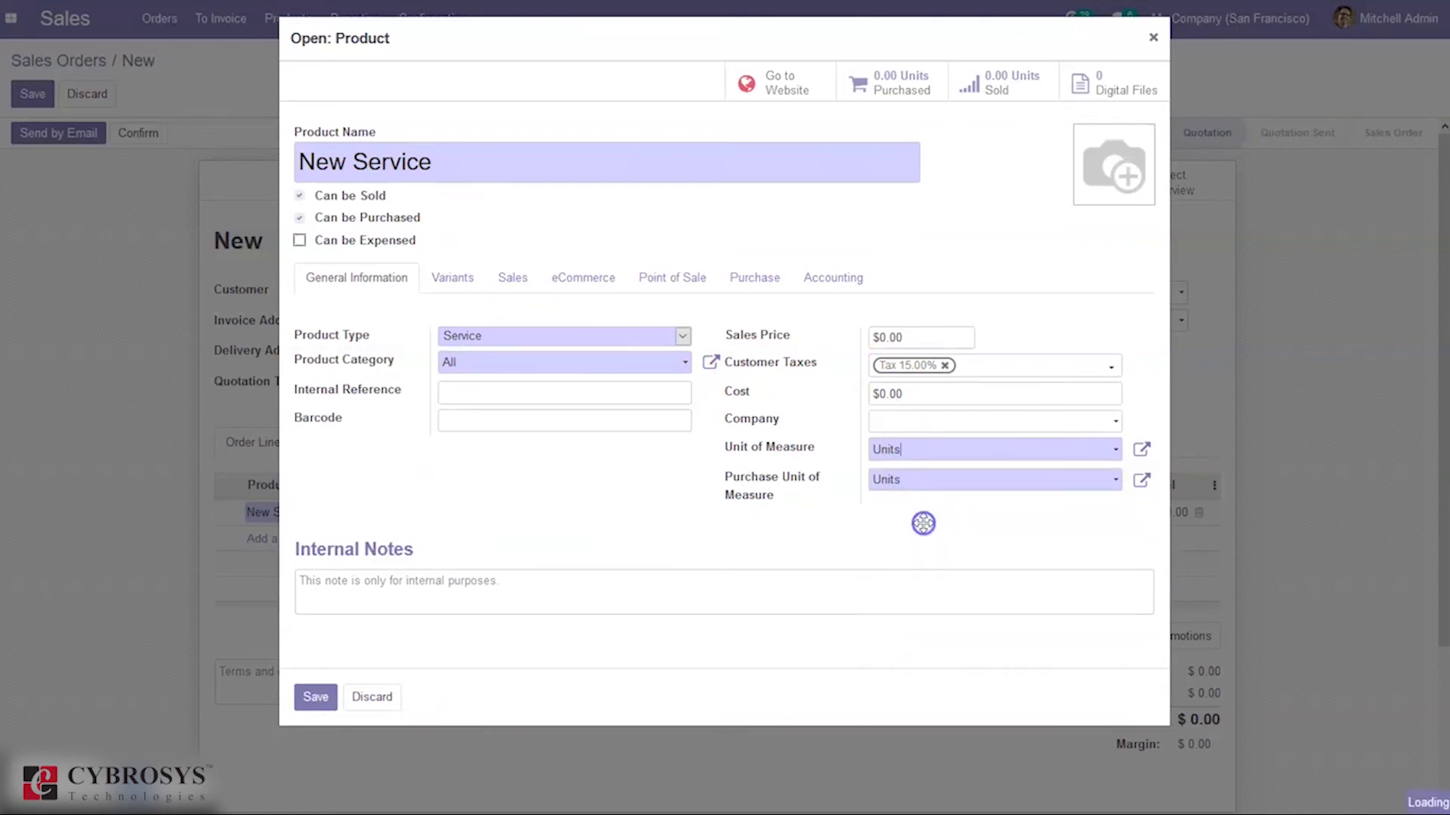
pyautogui.click(317, 697)
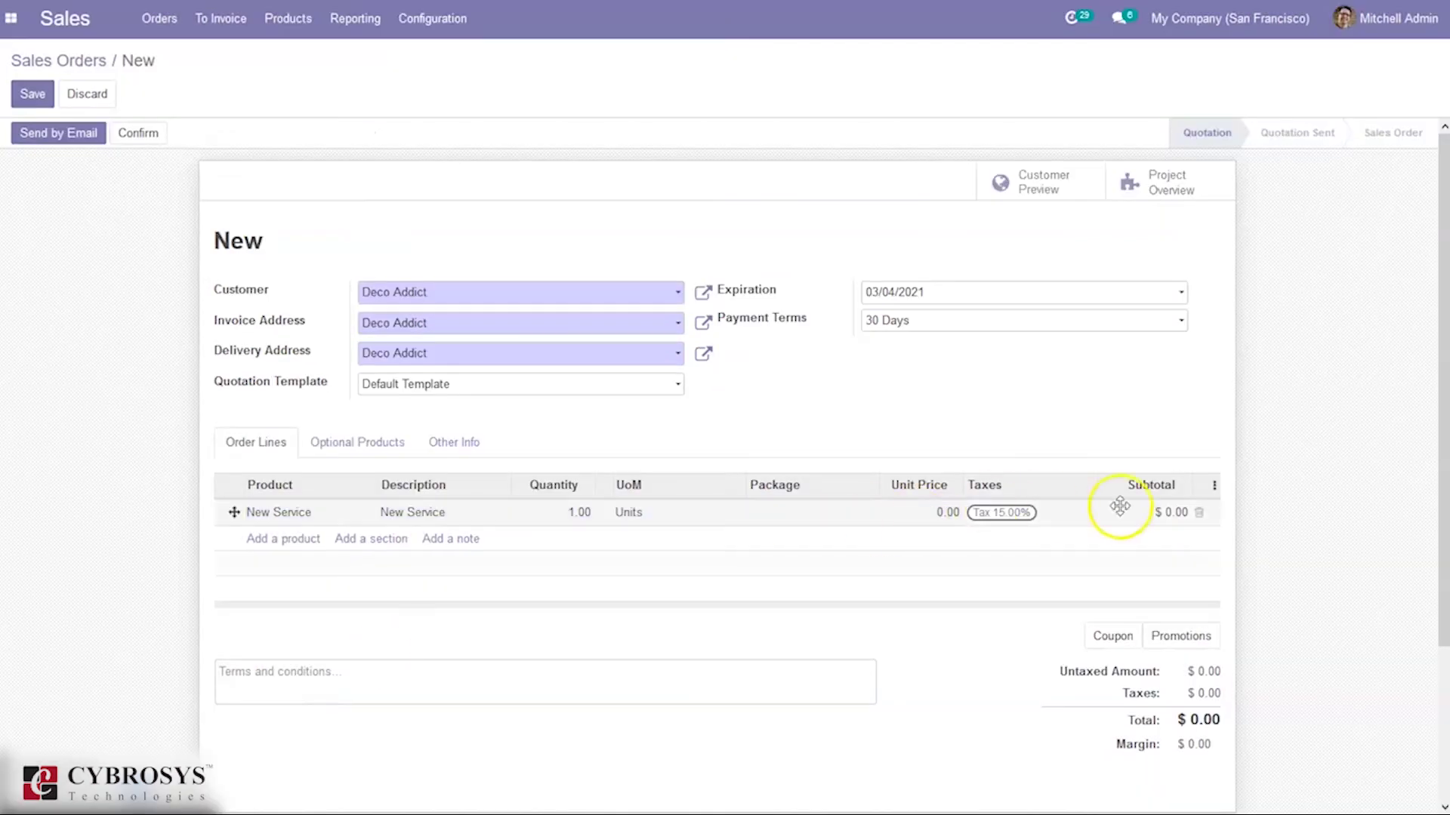
pyautogui.click(1199, 512)
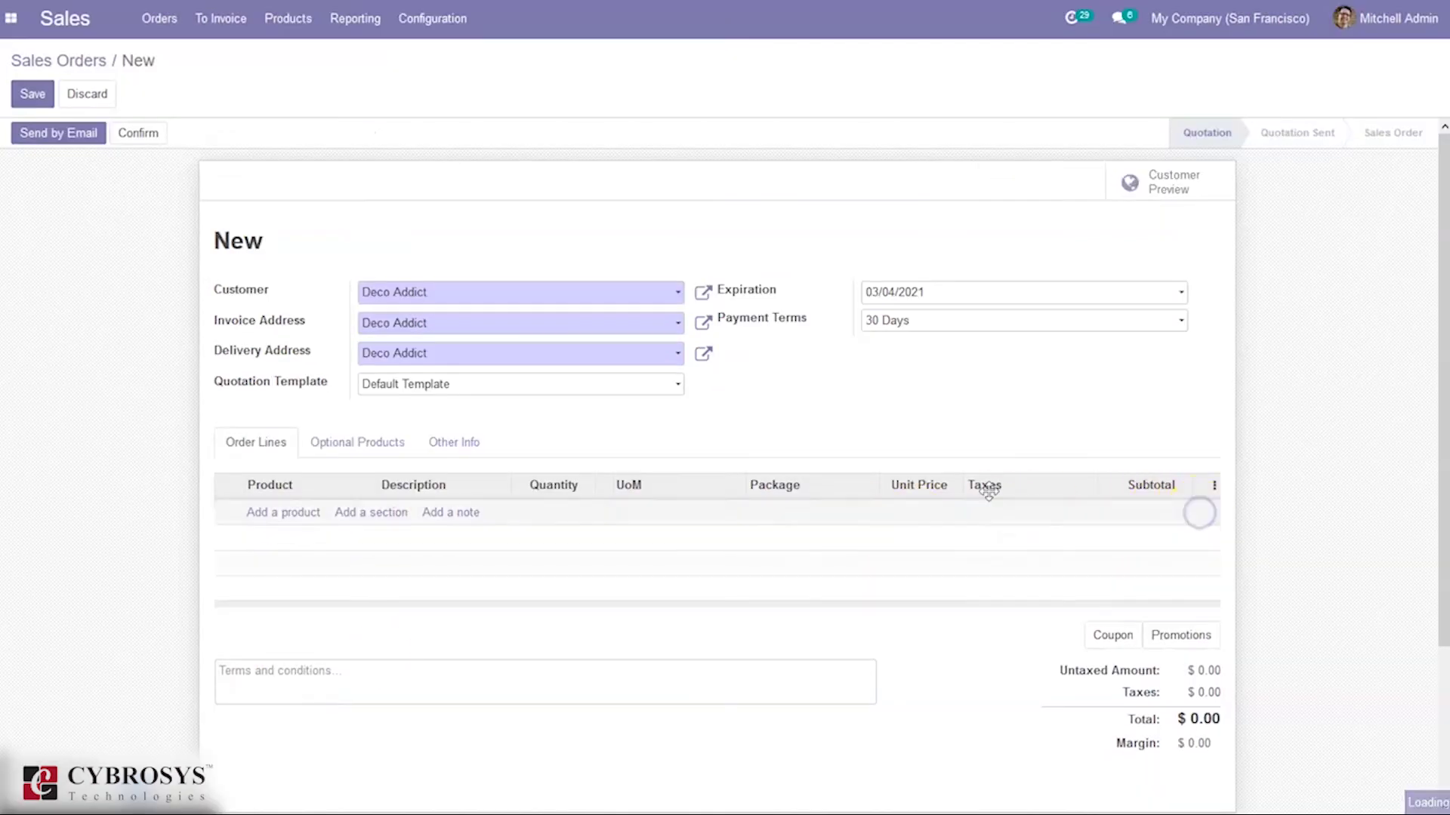
# Add New Service back to the quotation as 1.00 unit billed in Days.
pyautogui.click(273, 513)
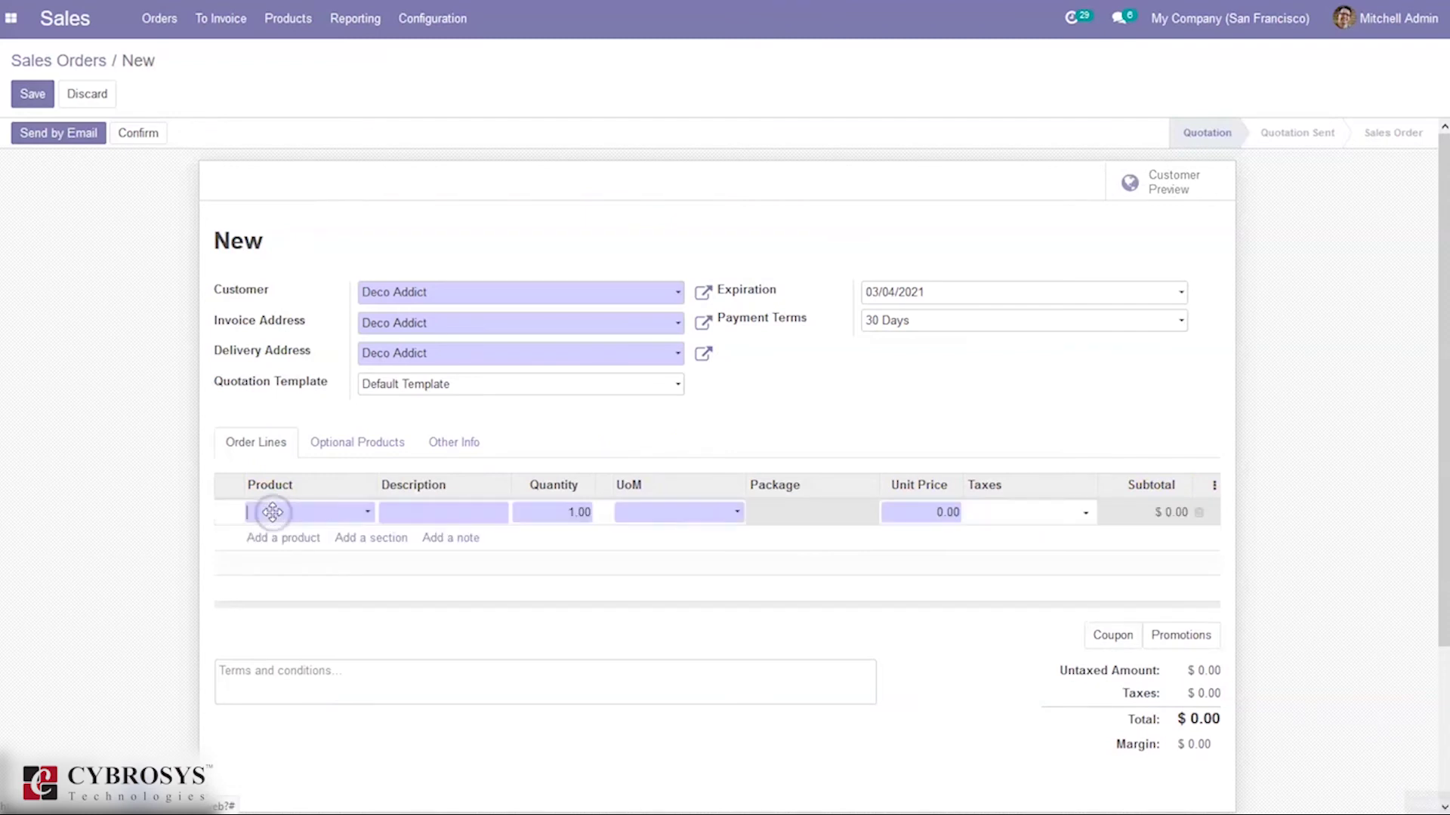
pyautogui.write('new')
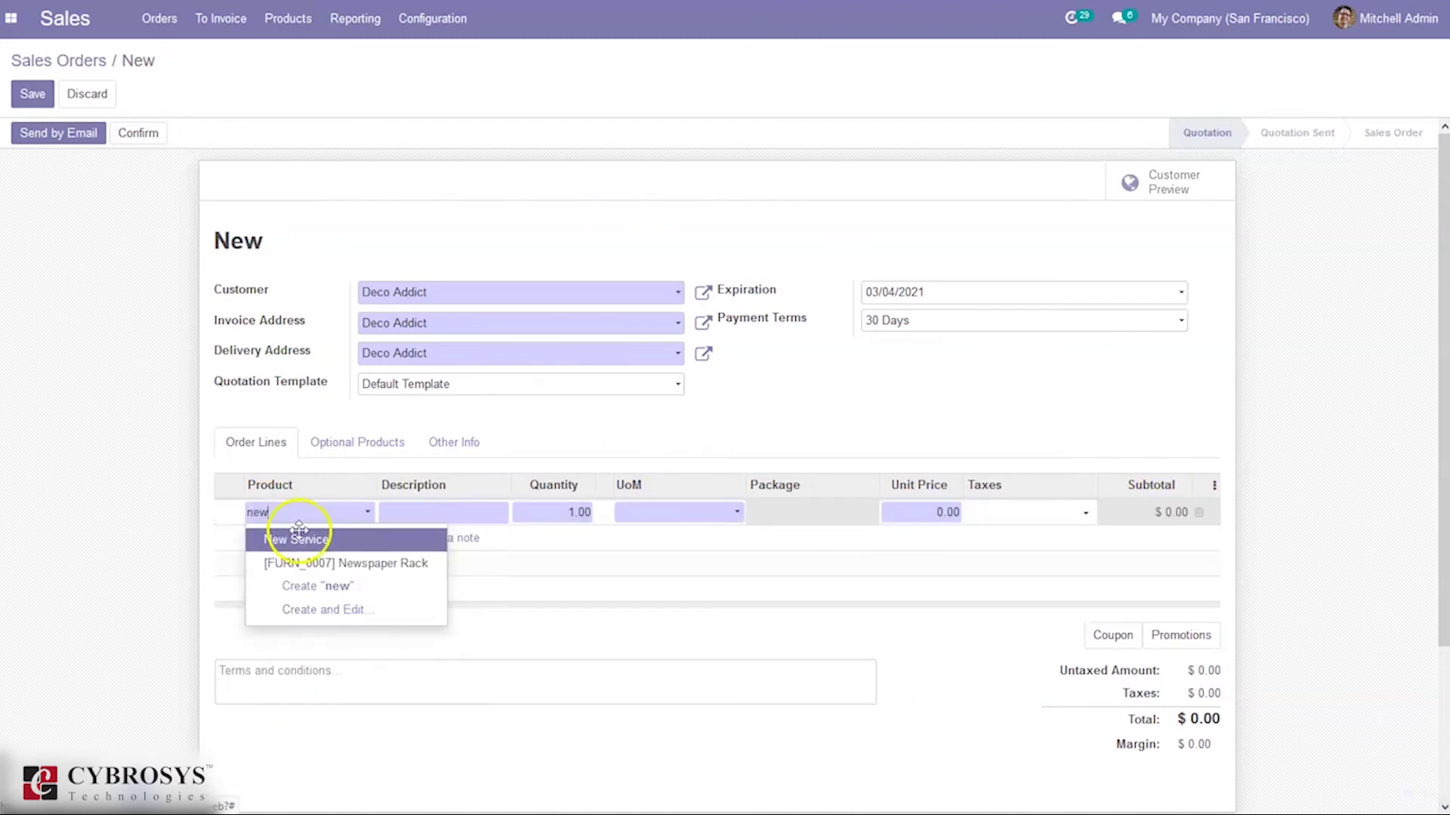
pyautogui.click(317, 540)
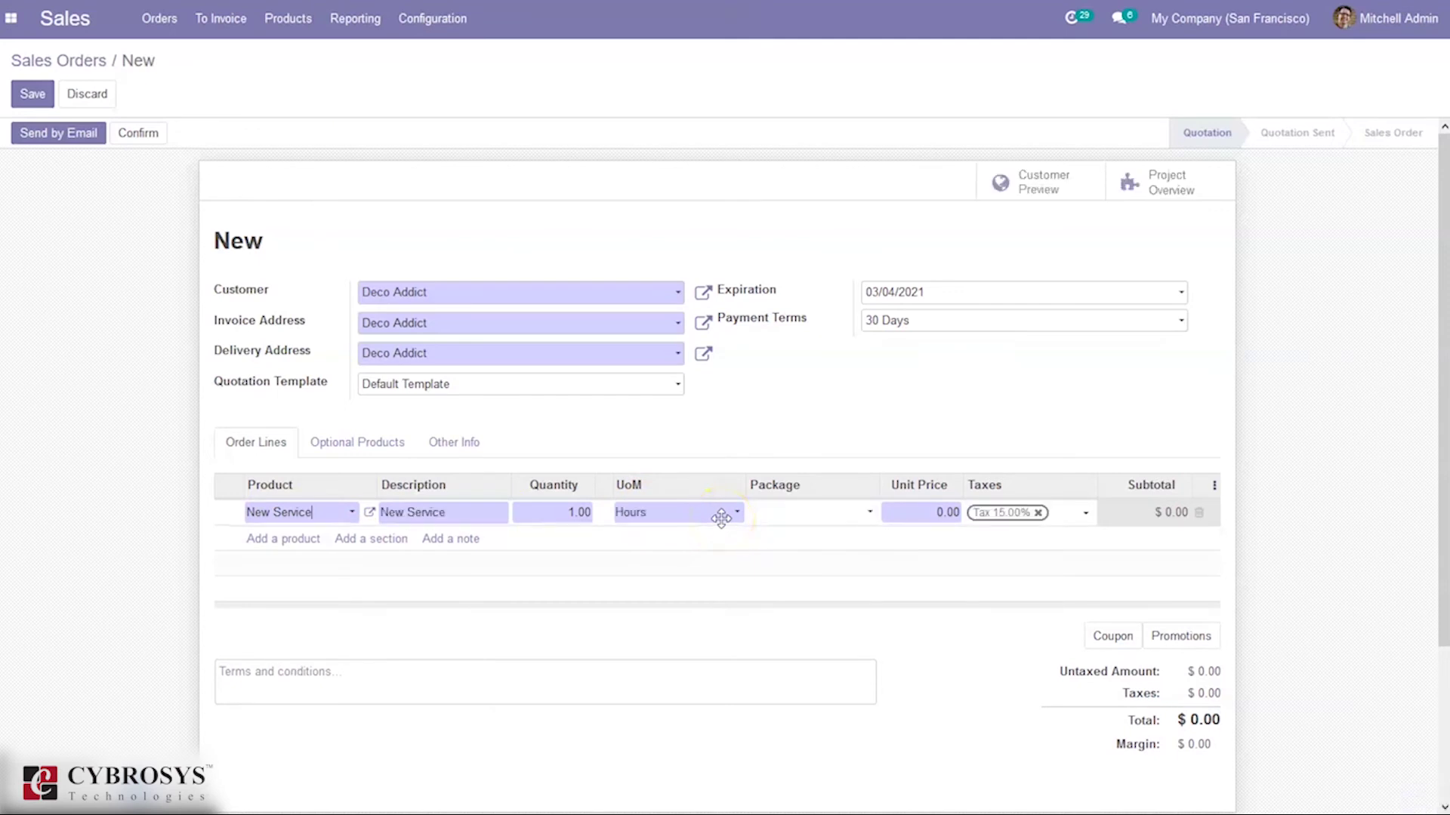
pyautogui.moveTo(721, 518); pyautogui.dragTo(660, 490)
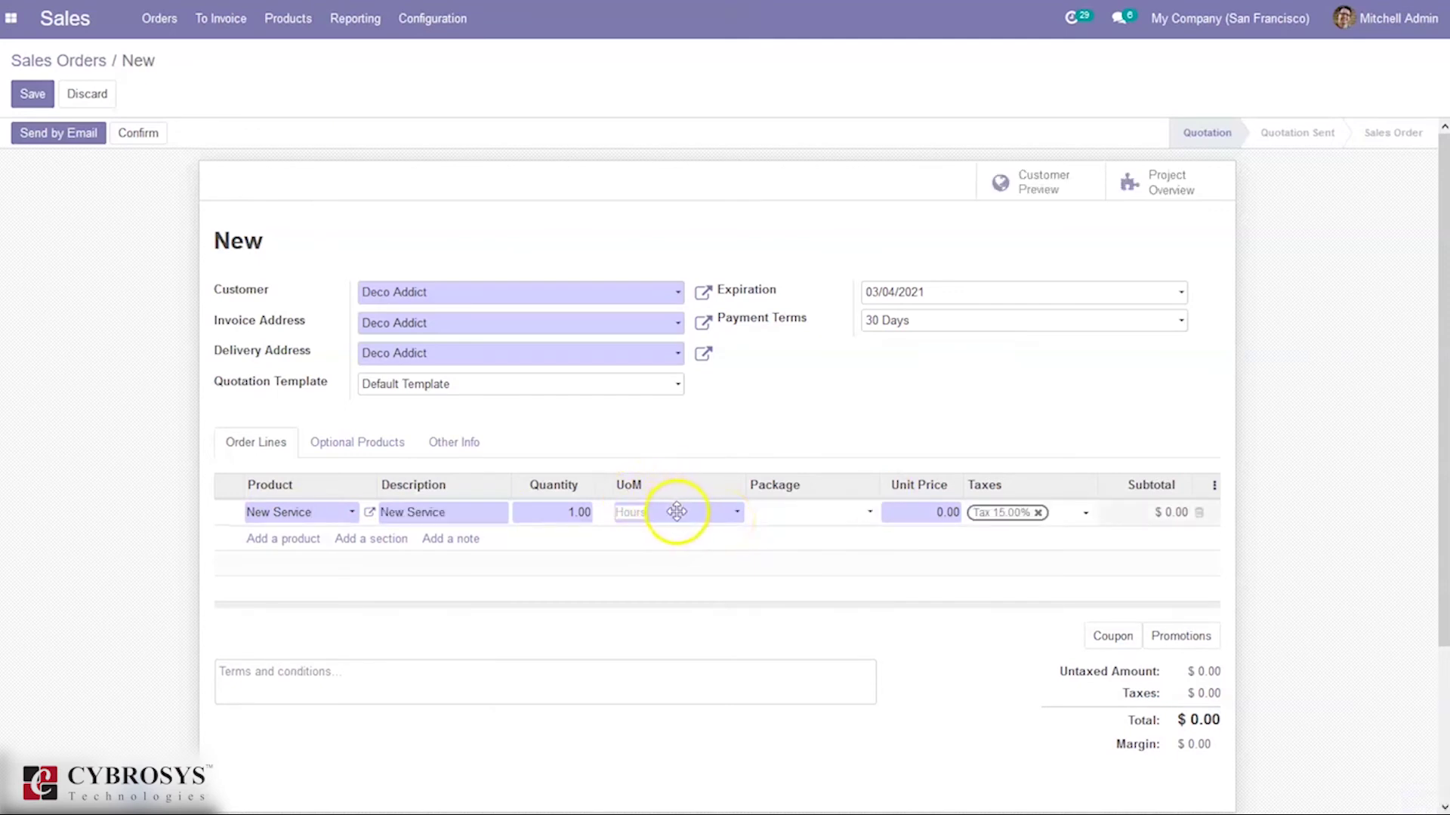
pyautogui.click(677, 512)
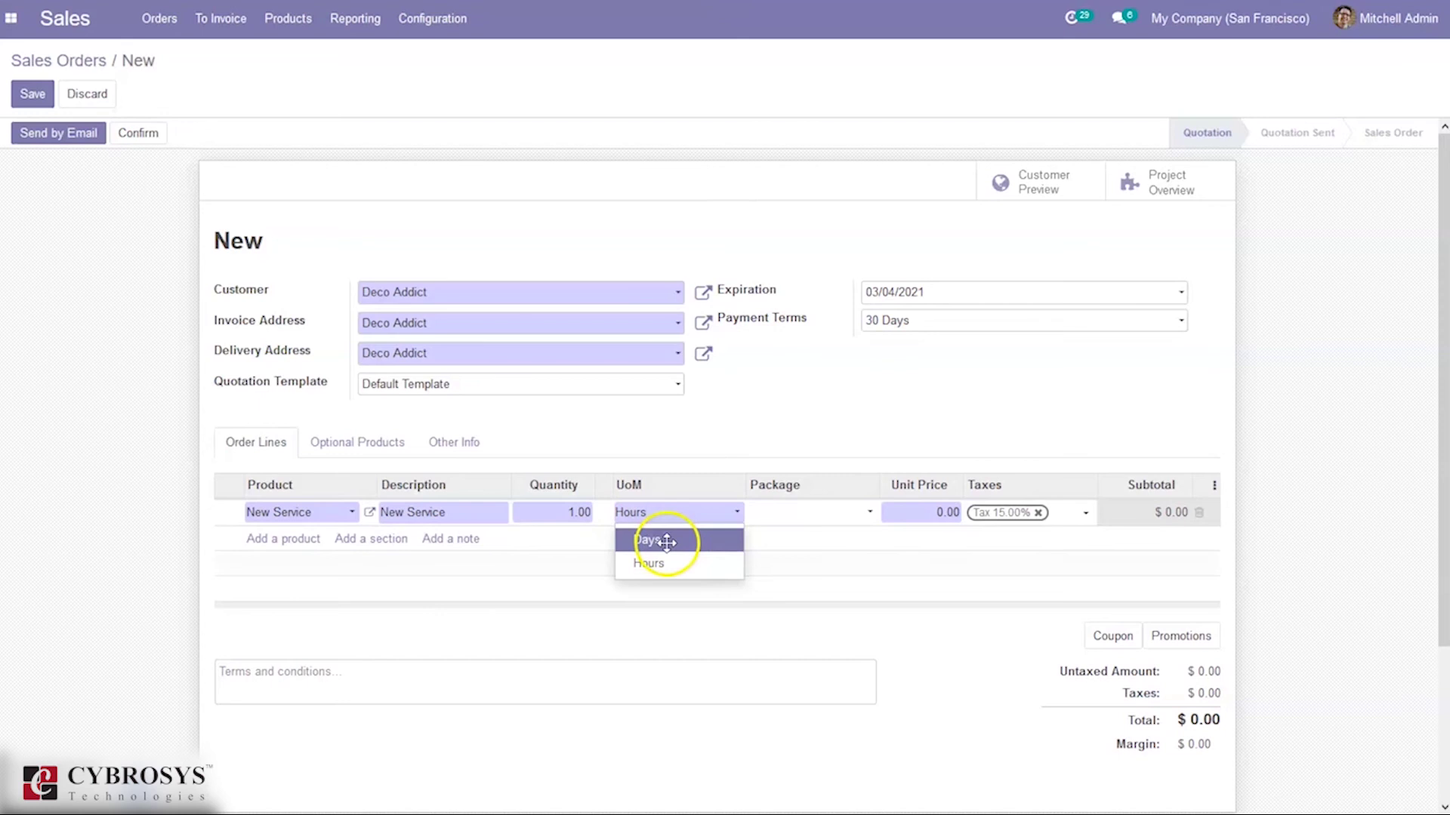
pyautogui.click(667, 540)
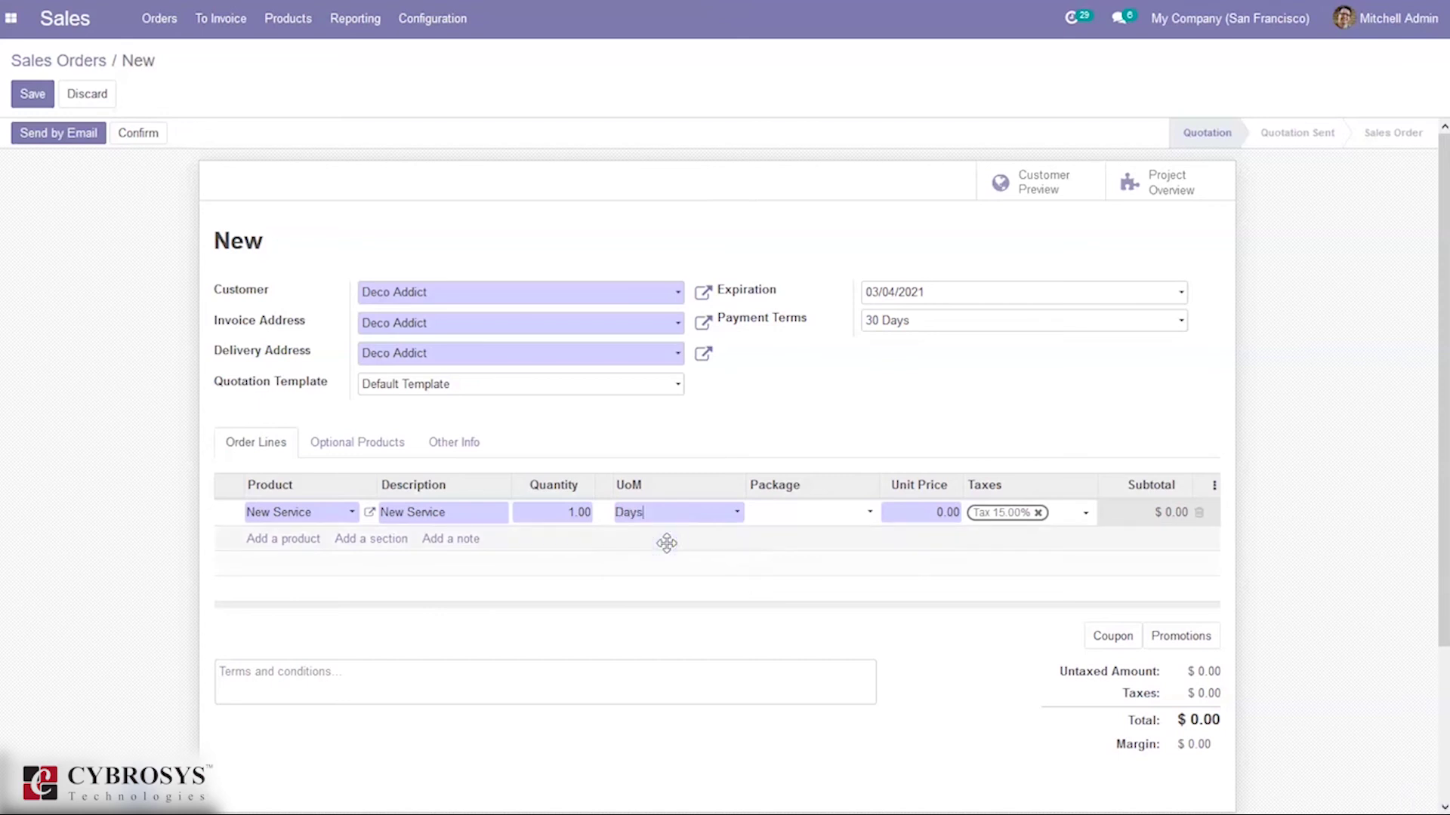
pyautogui.click(626, 494)
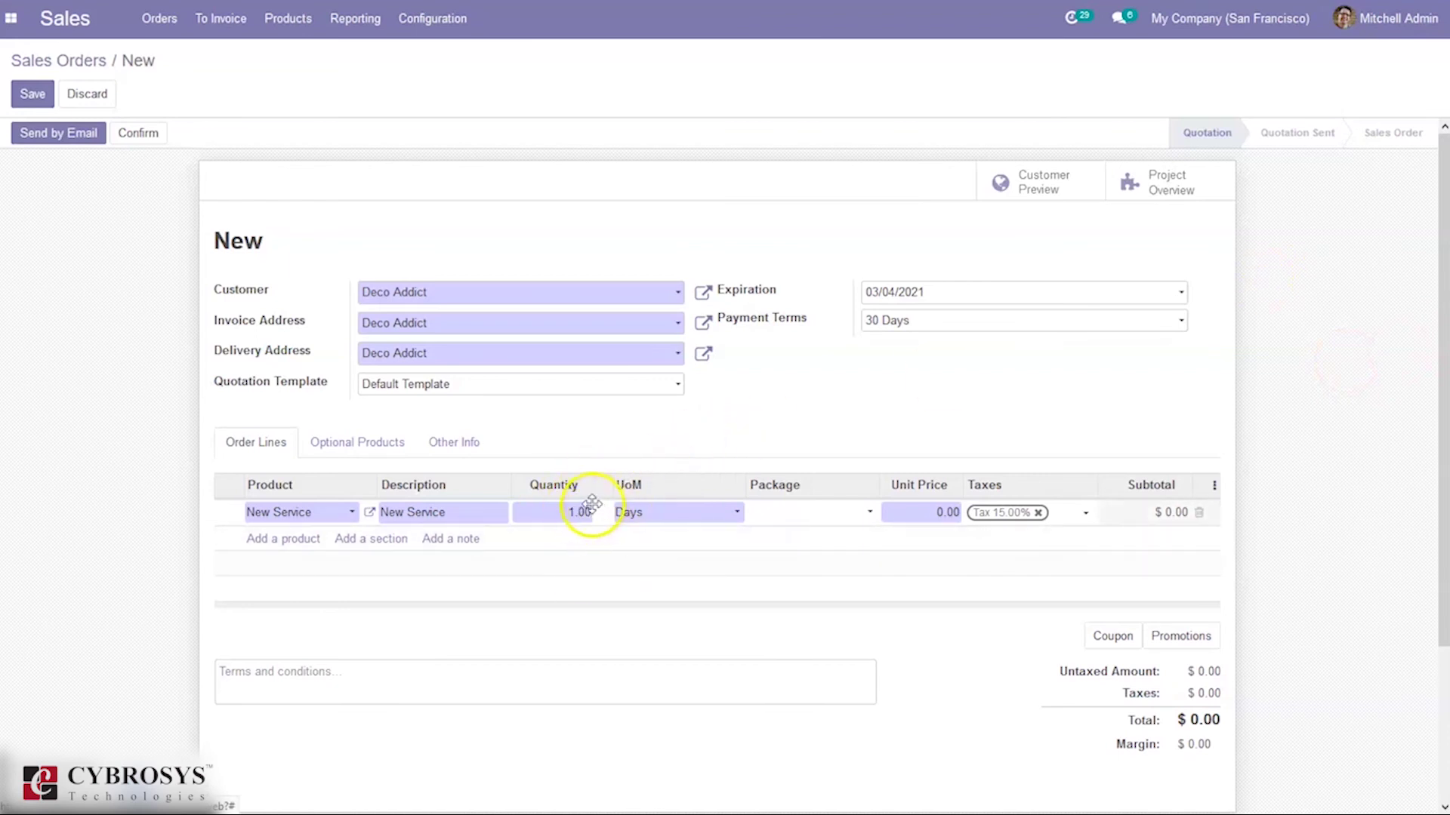
pyautogui.doubleClick(947, 513)
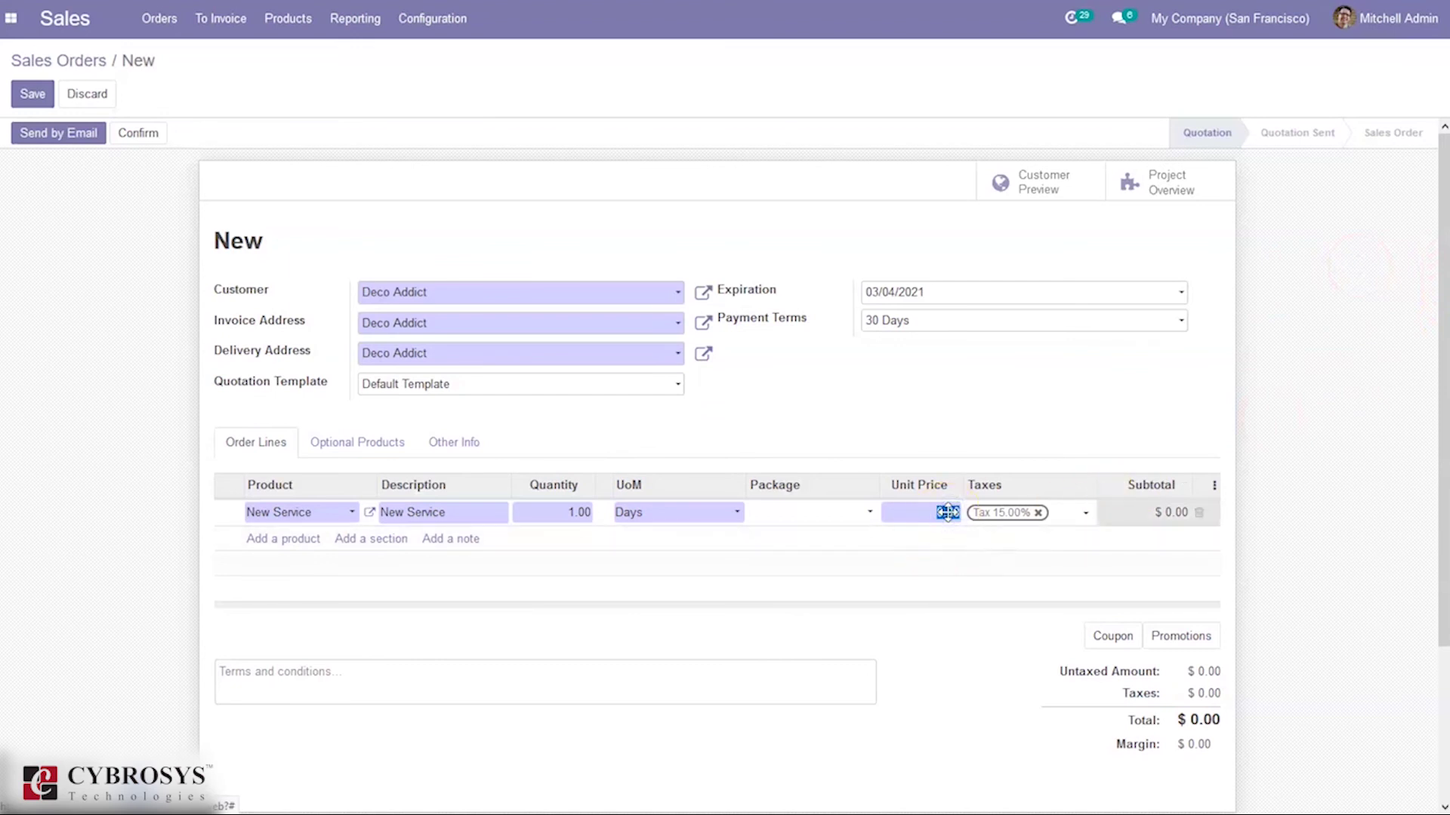
# Set the unit price to 100 and confirm the quotation as S00048, totalling $115.00.
pyautogui.write('100')
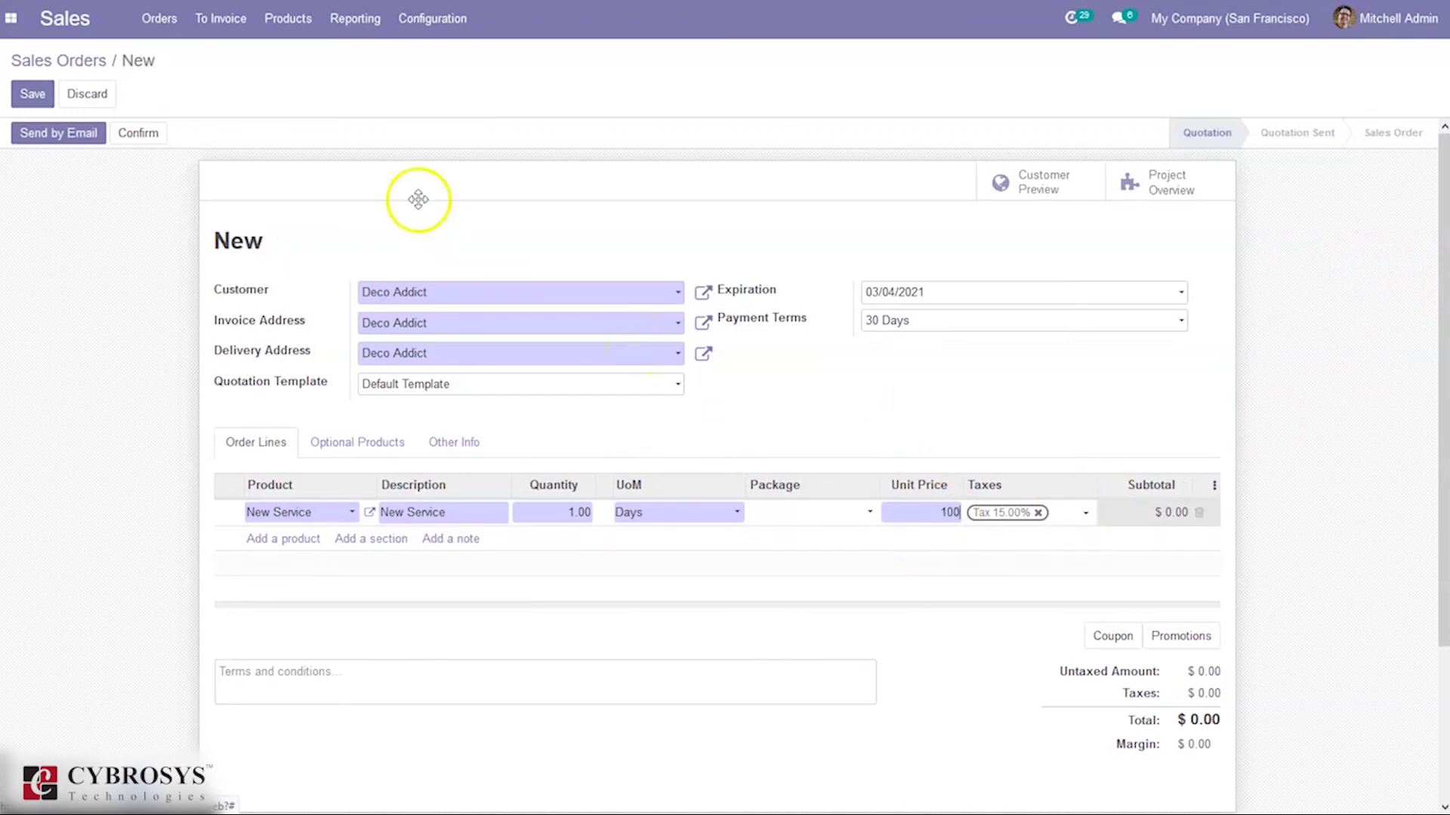
pyautogui.click(143, 142)
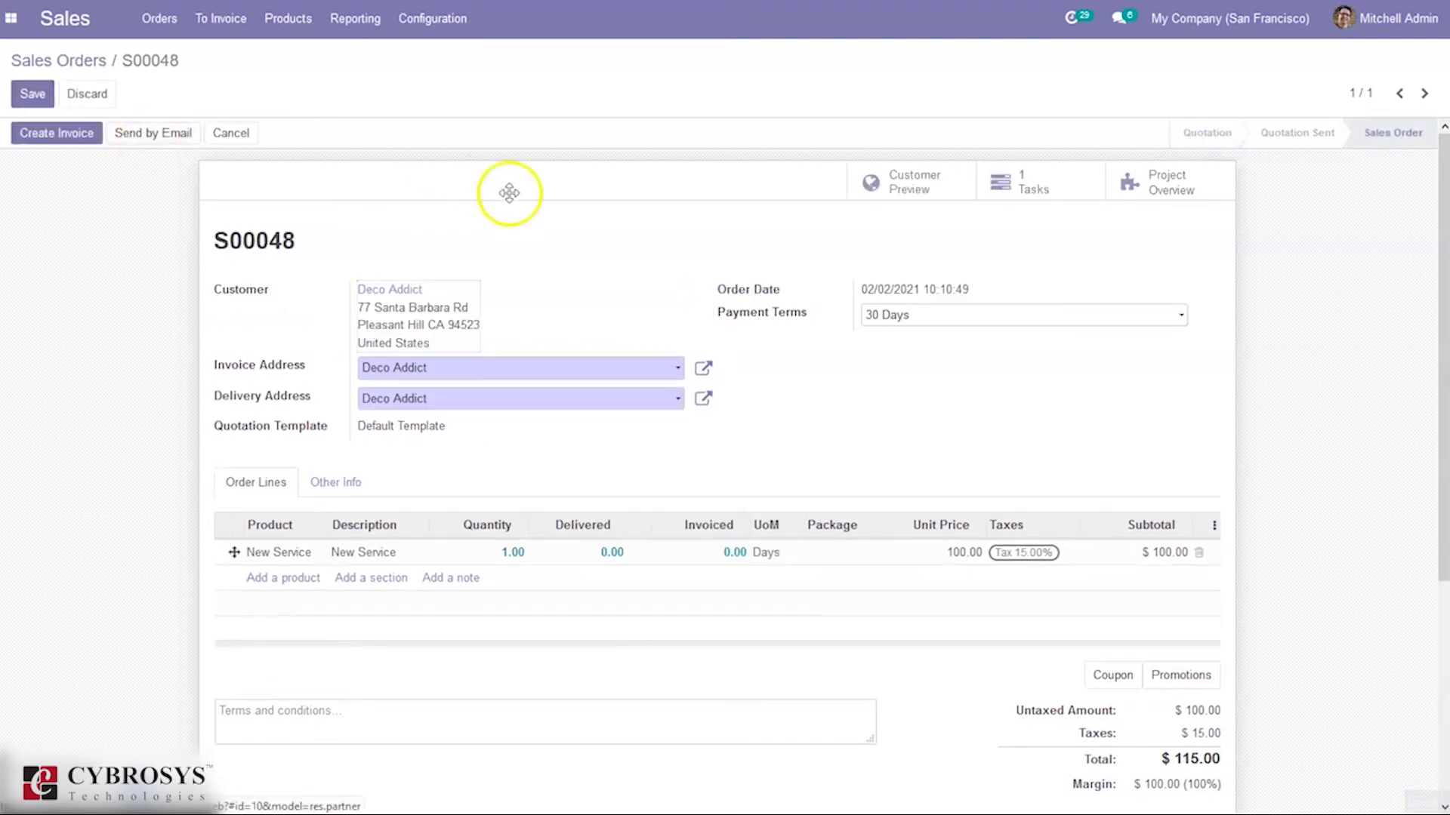
pyautogui.click(1034, 182)
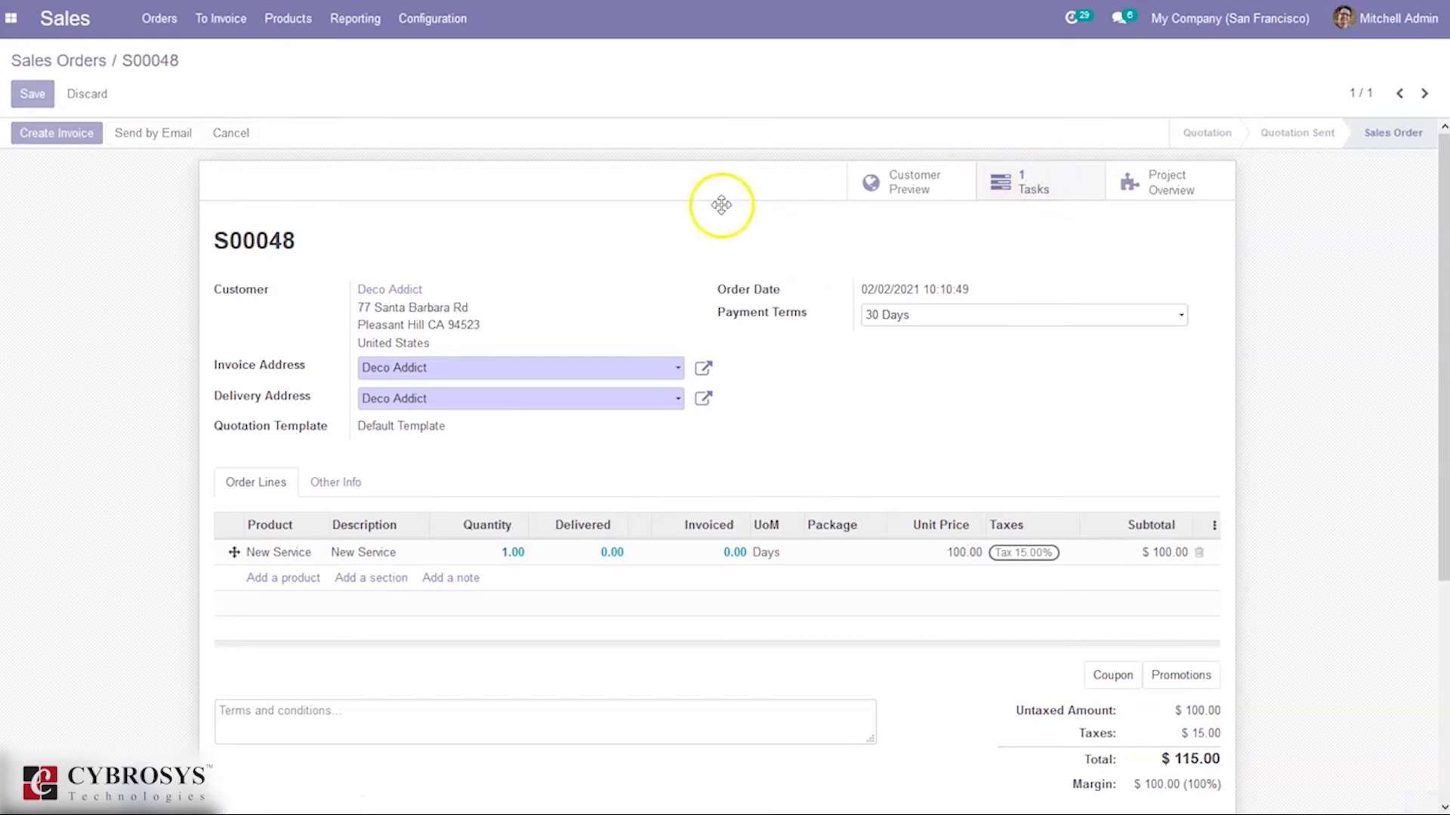
pyautogui.click(1012, 185)
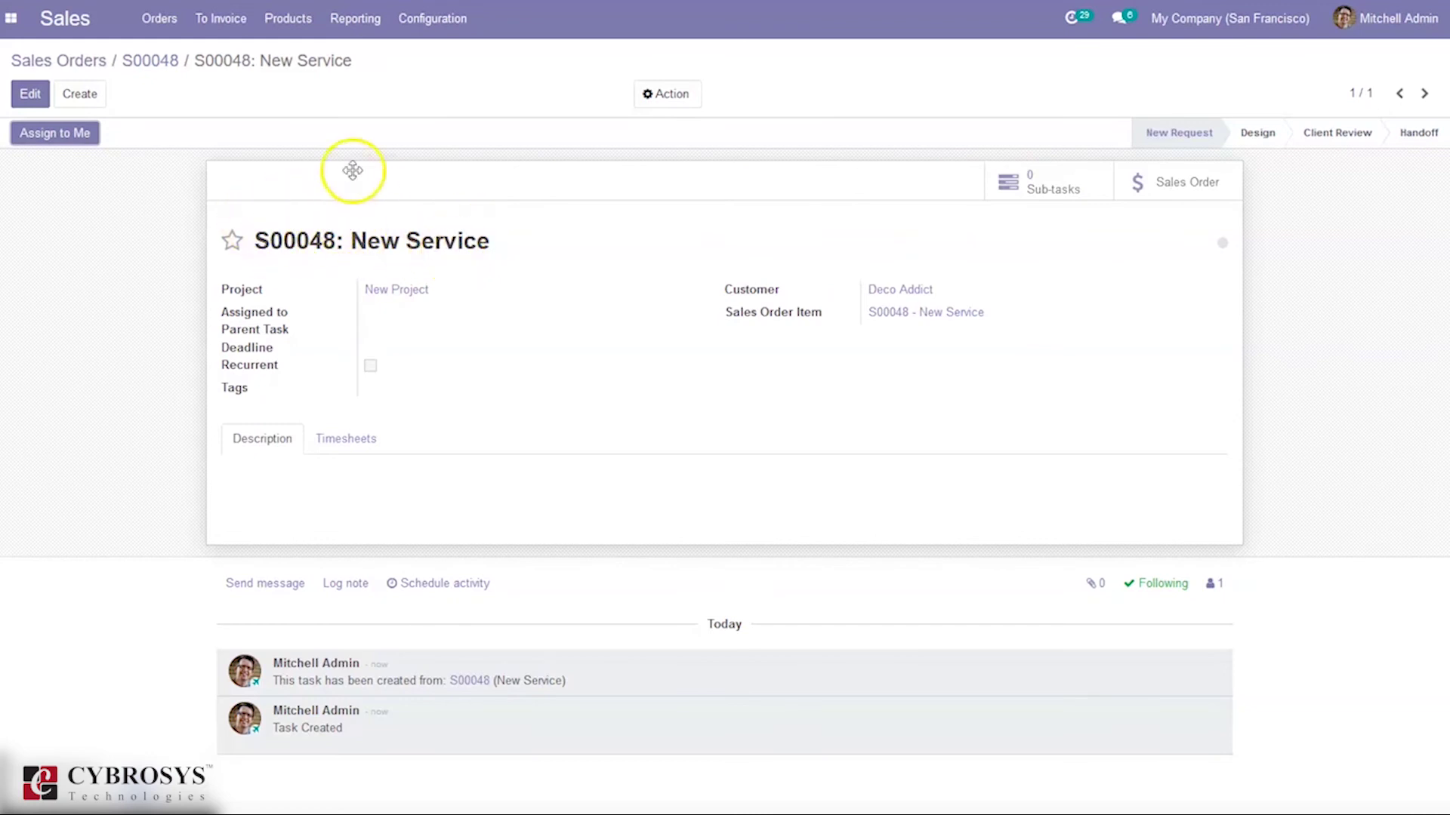
pyautogui.click(350, 440)
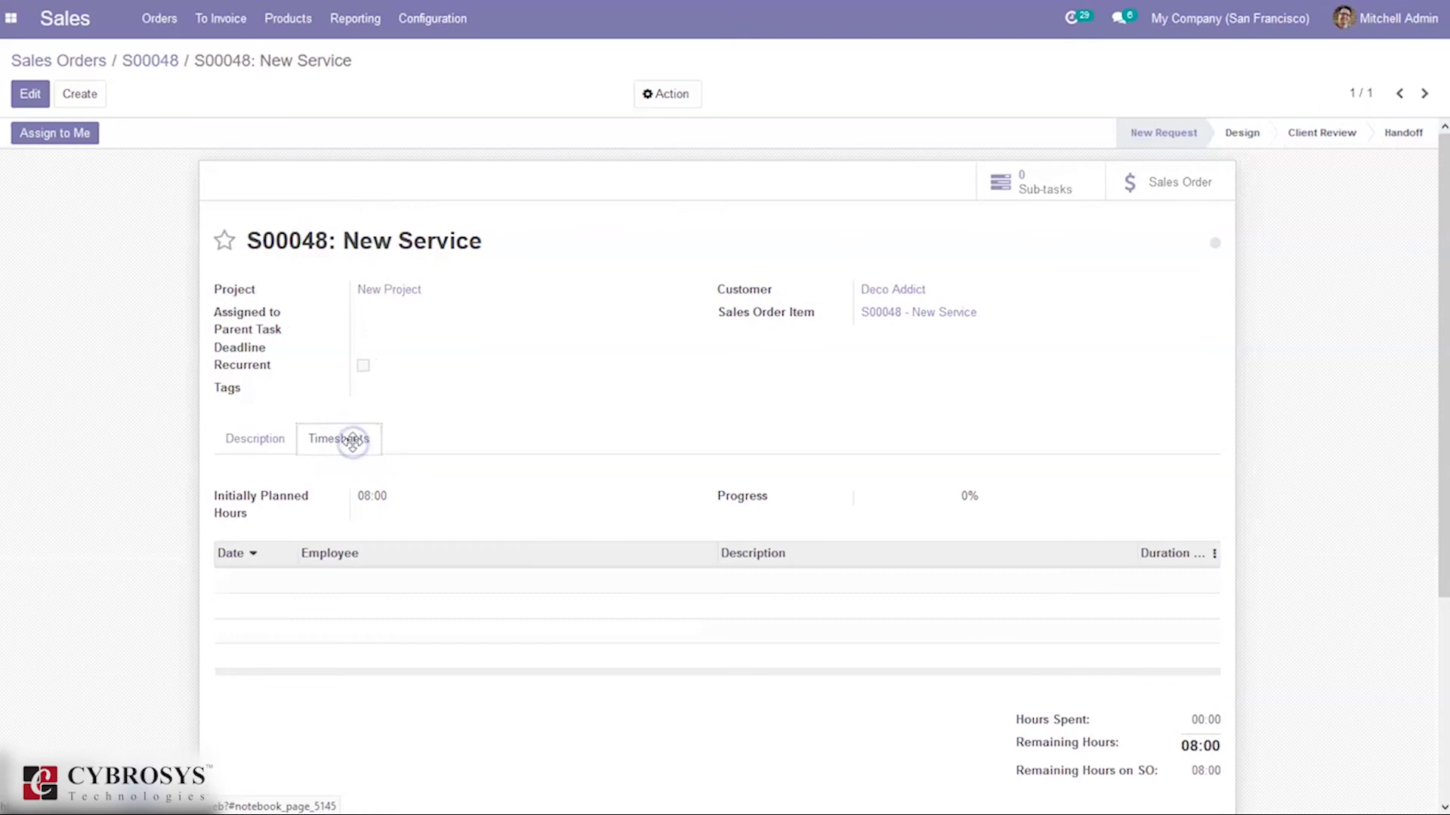
pyautogui.click(259, 449)
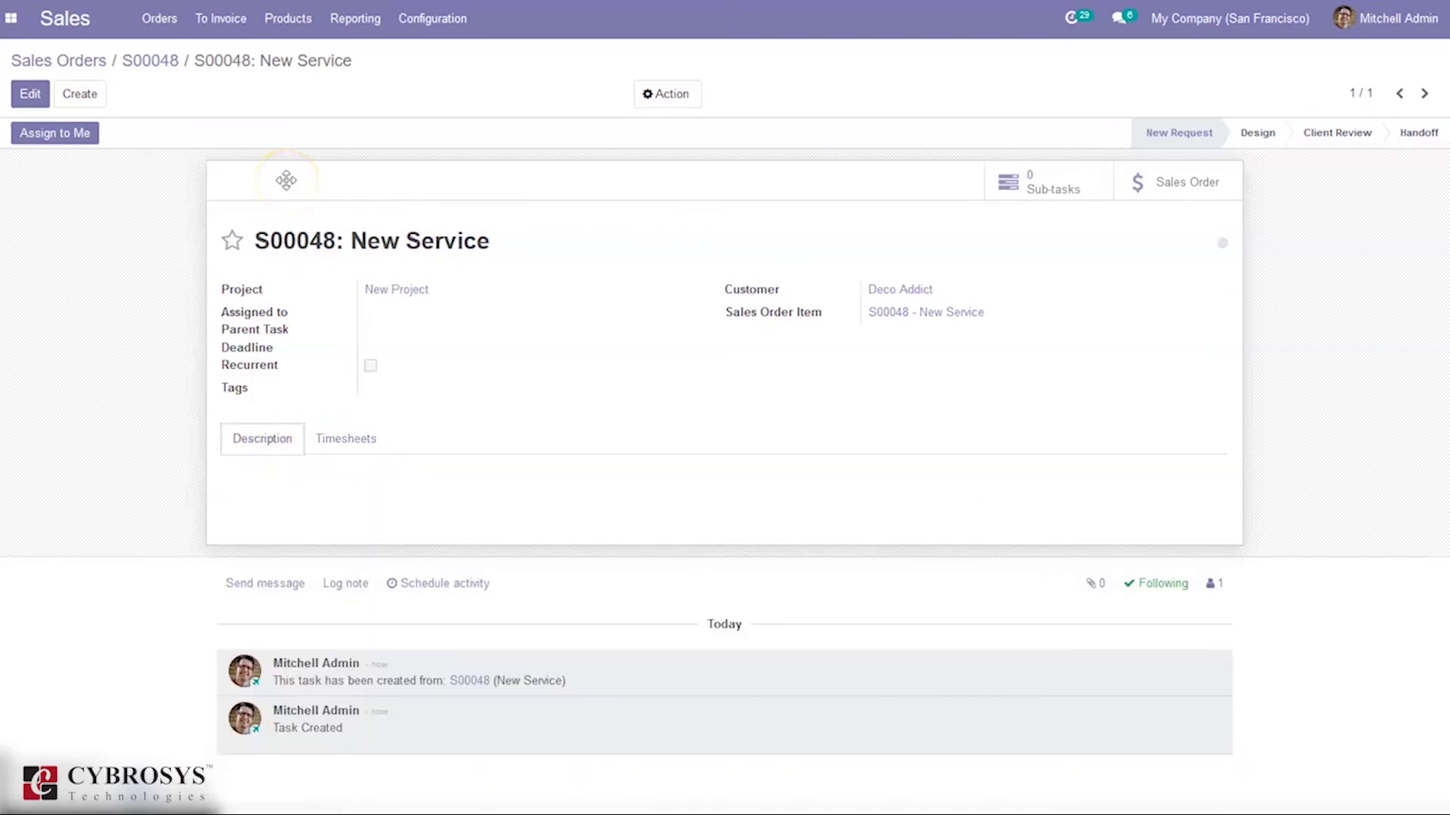
pyautogui.click(162, 60)
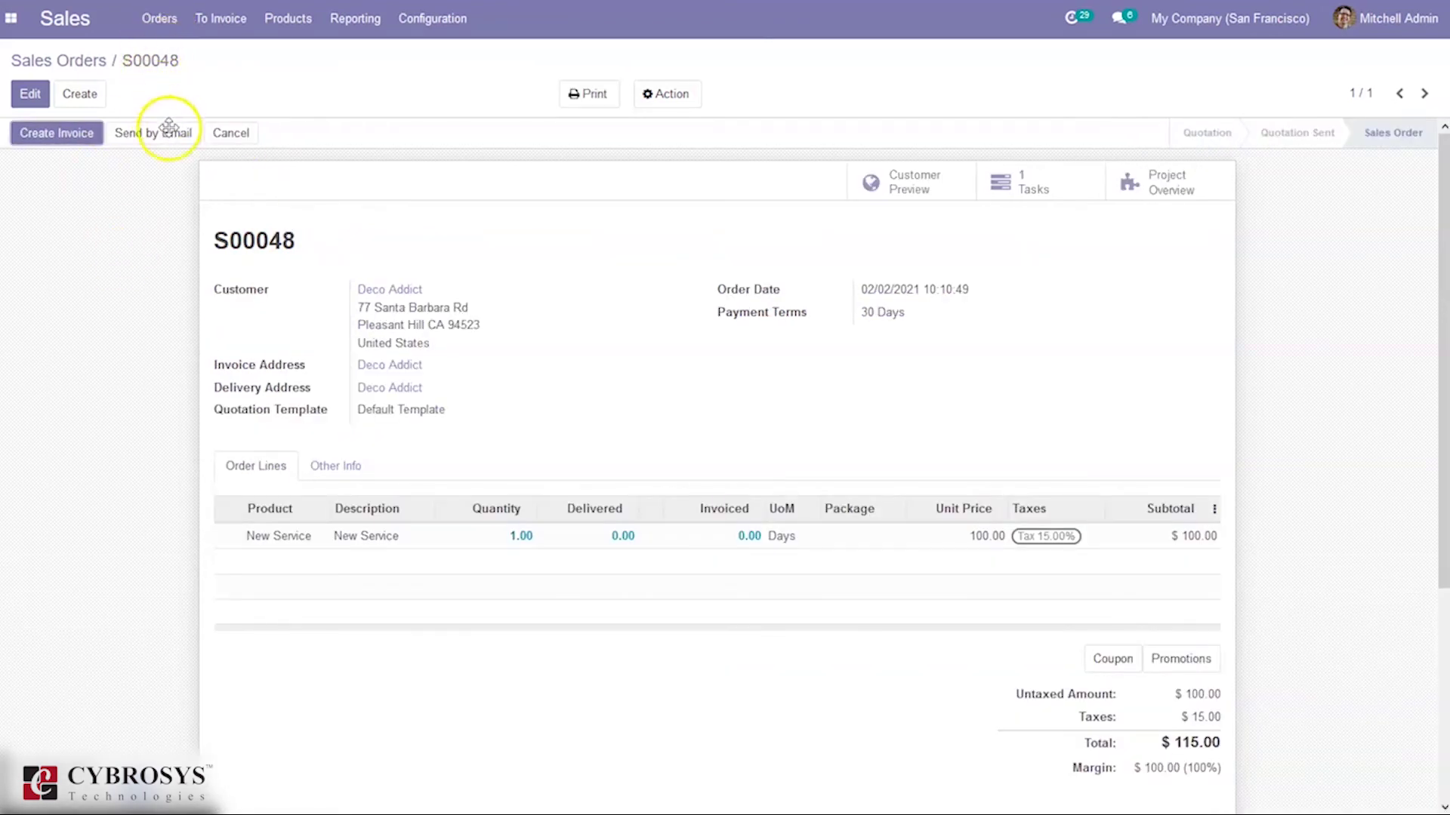
# Create, post and pay invoice INV/2021/02/0004 for S00048, then return to the order.
pyautogui.click(68, 137)
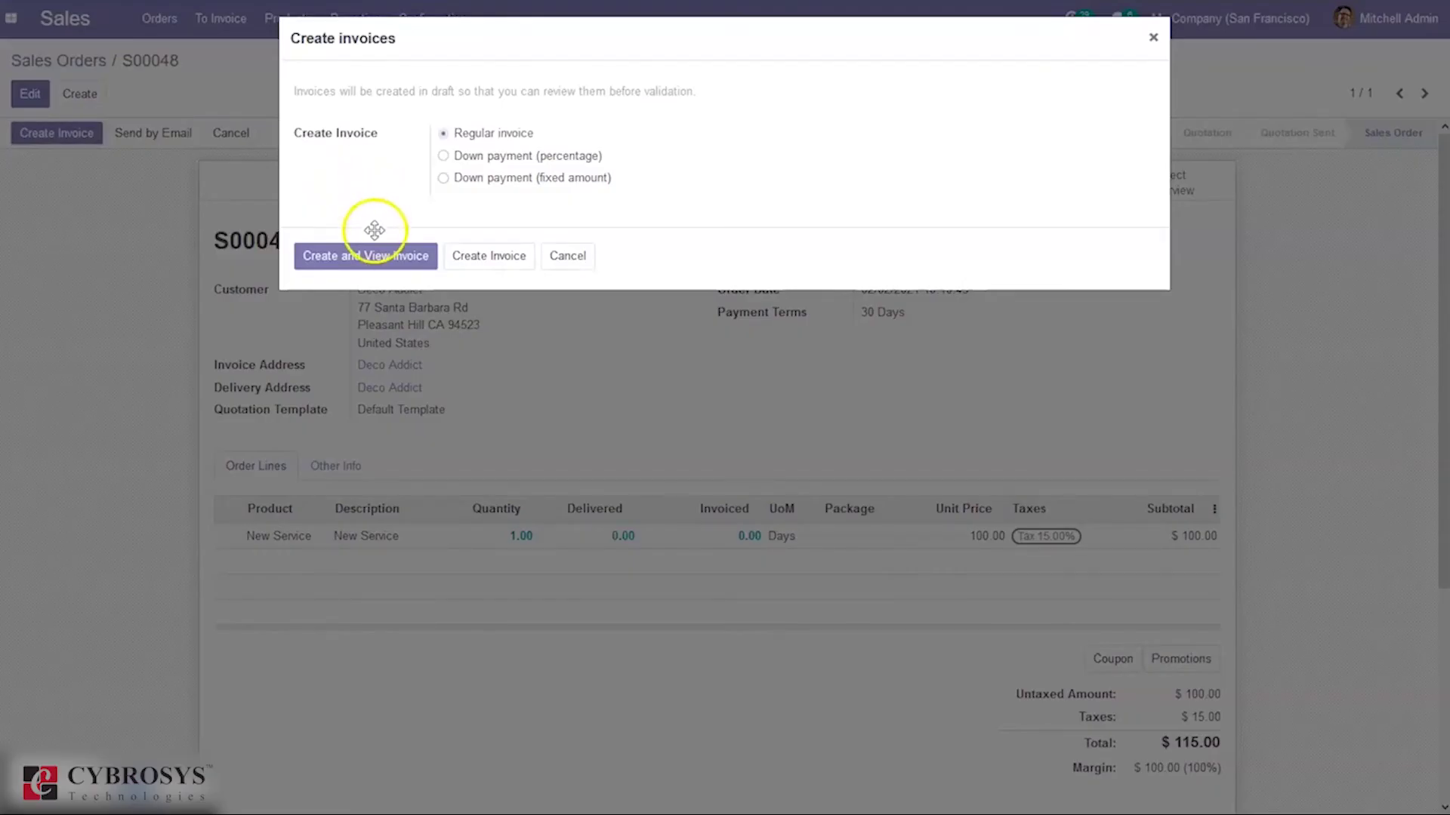
pyautogui.click(355, 253)
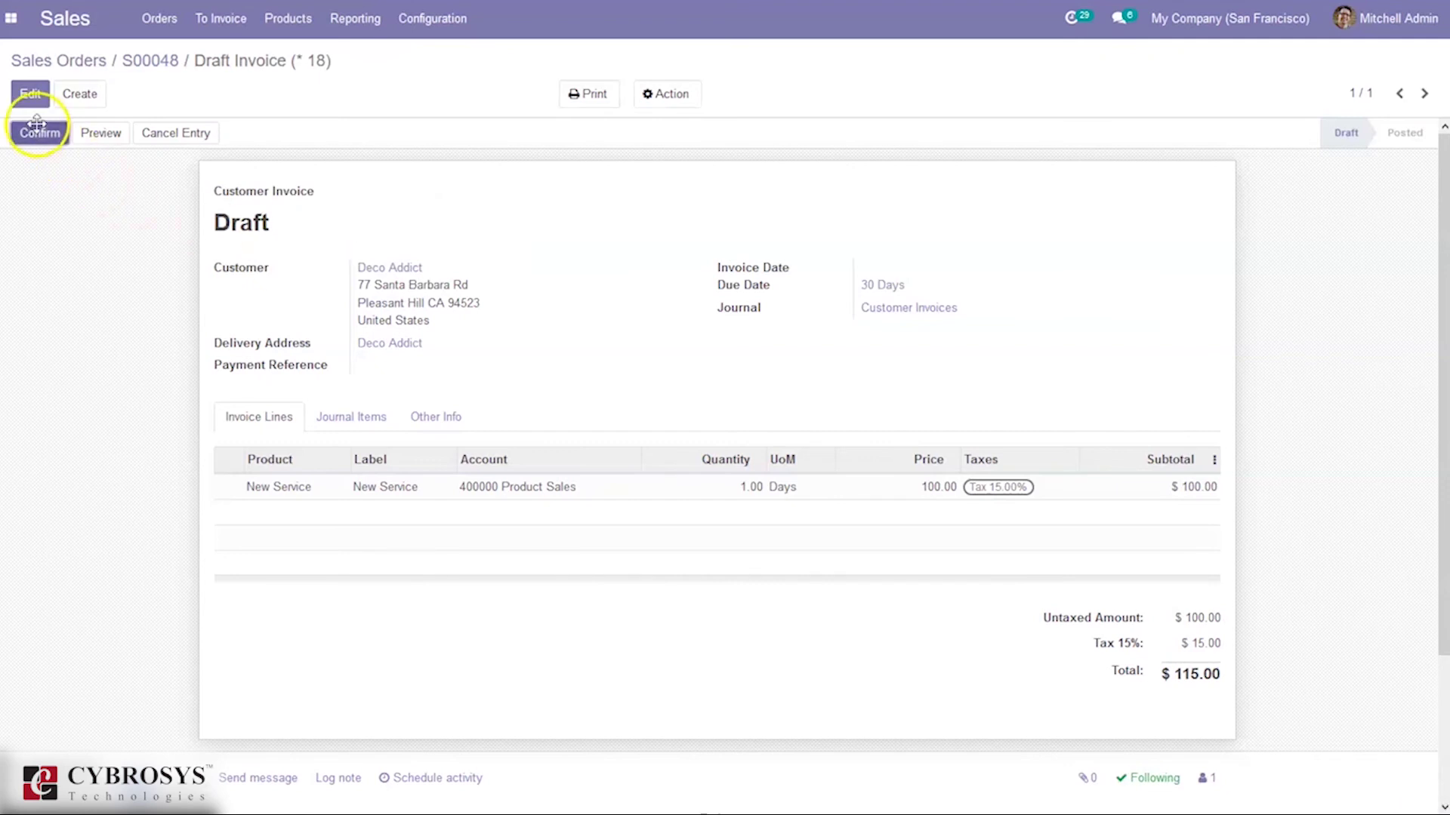
pyautogui.click(37, 134)
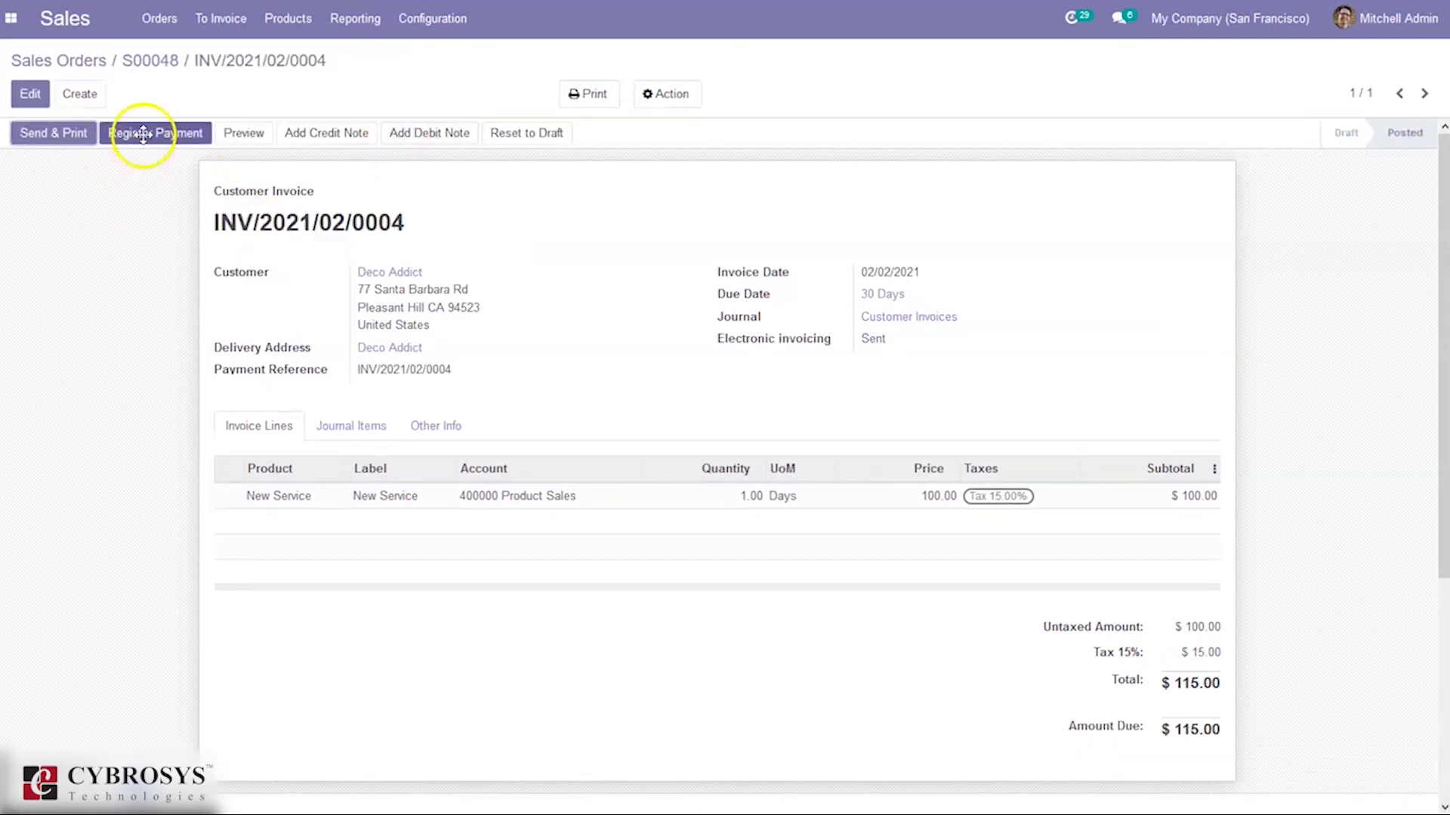
pyautogui.click(144, 135)
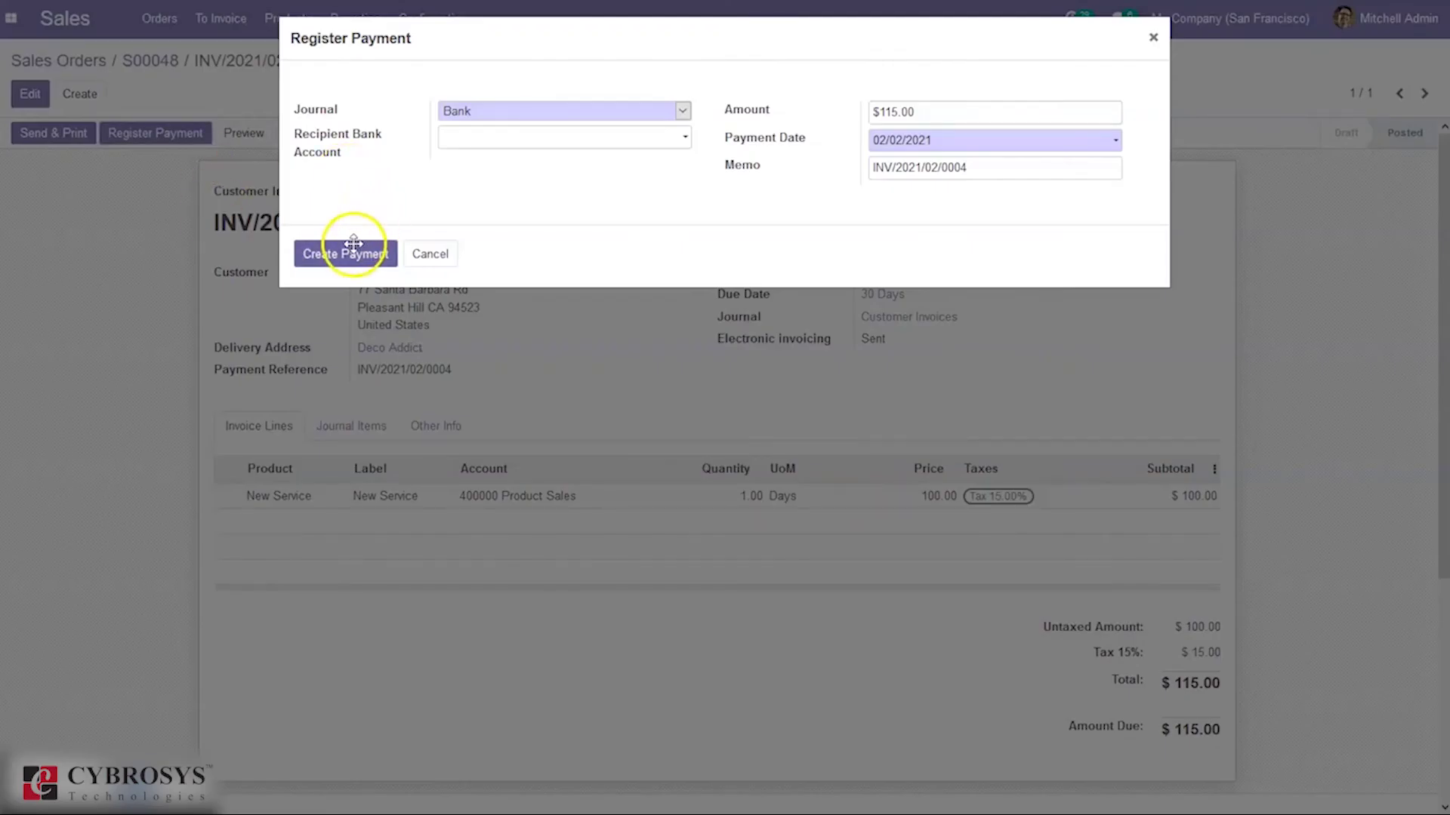
pyautogui.click(341, 255)
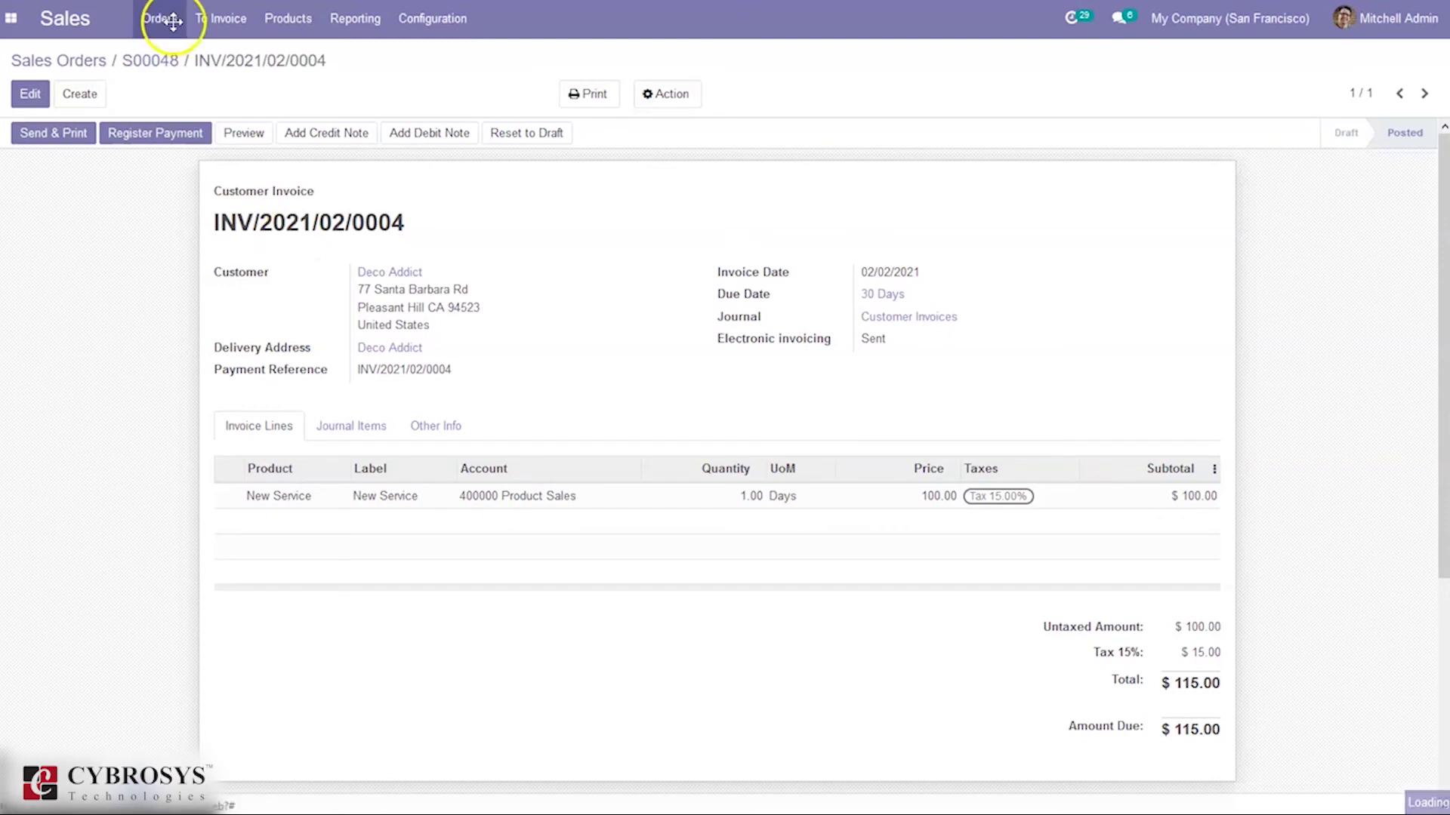
pyautogui.click(156, 60)
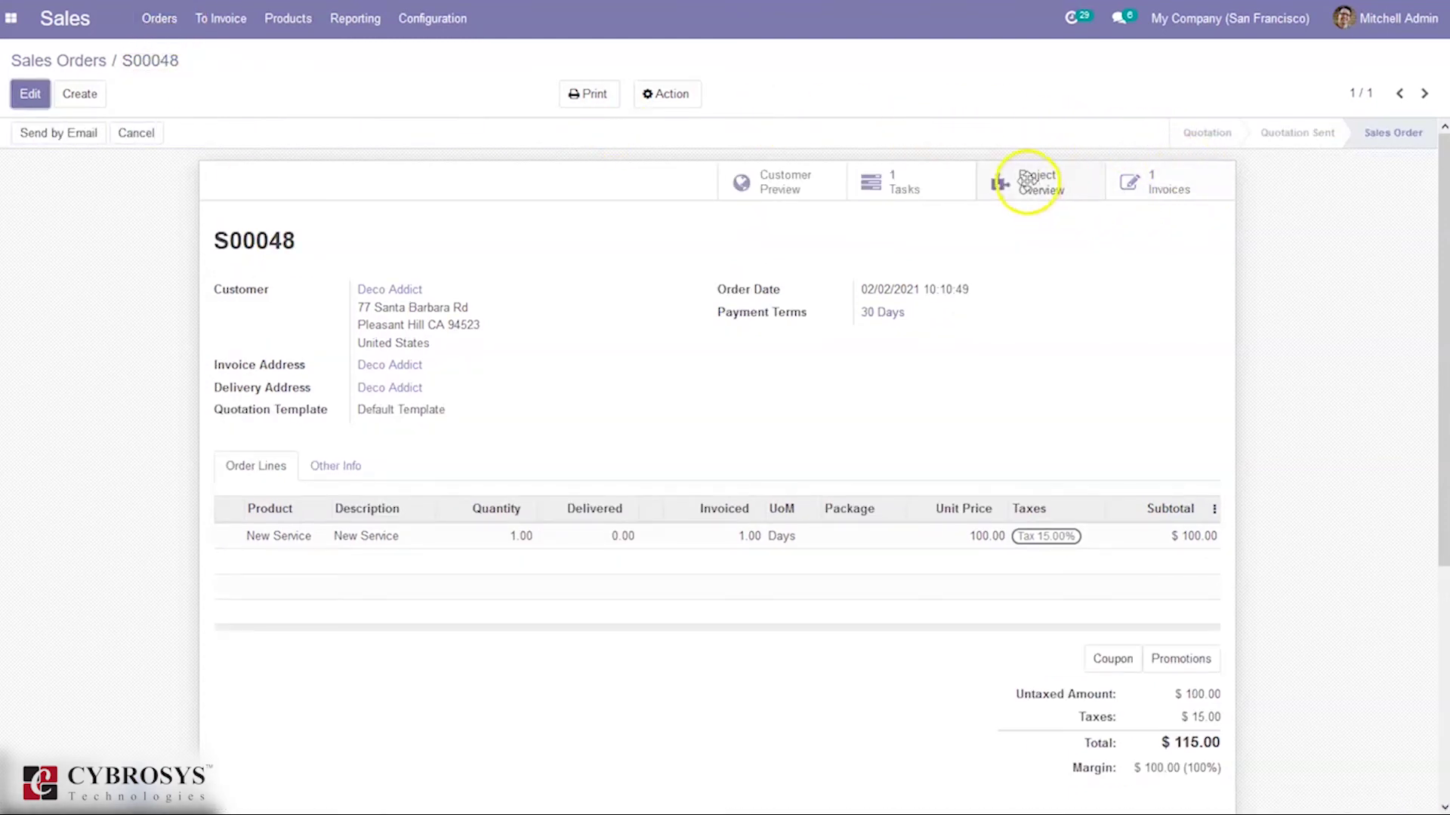
# Open New Project's overview from order S00048: $100.00 invoiced, $-200.00 timesheet costs, $-100.00 total.
pyautogui.click(1027, 181)
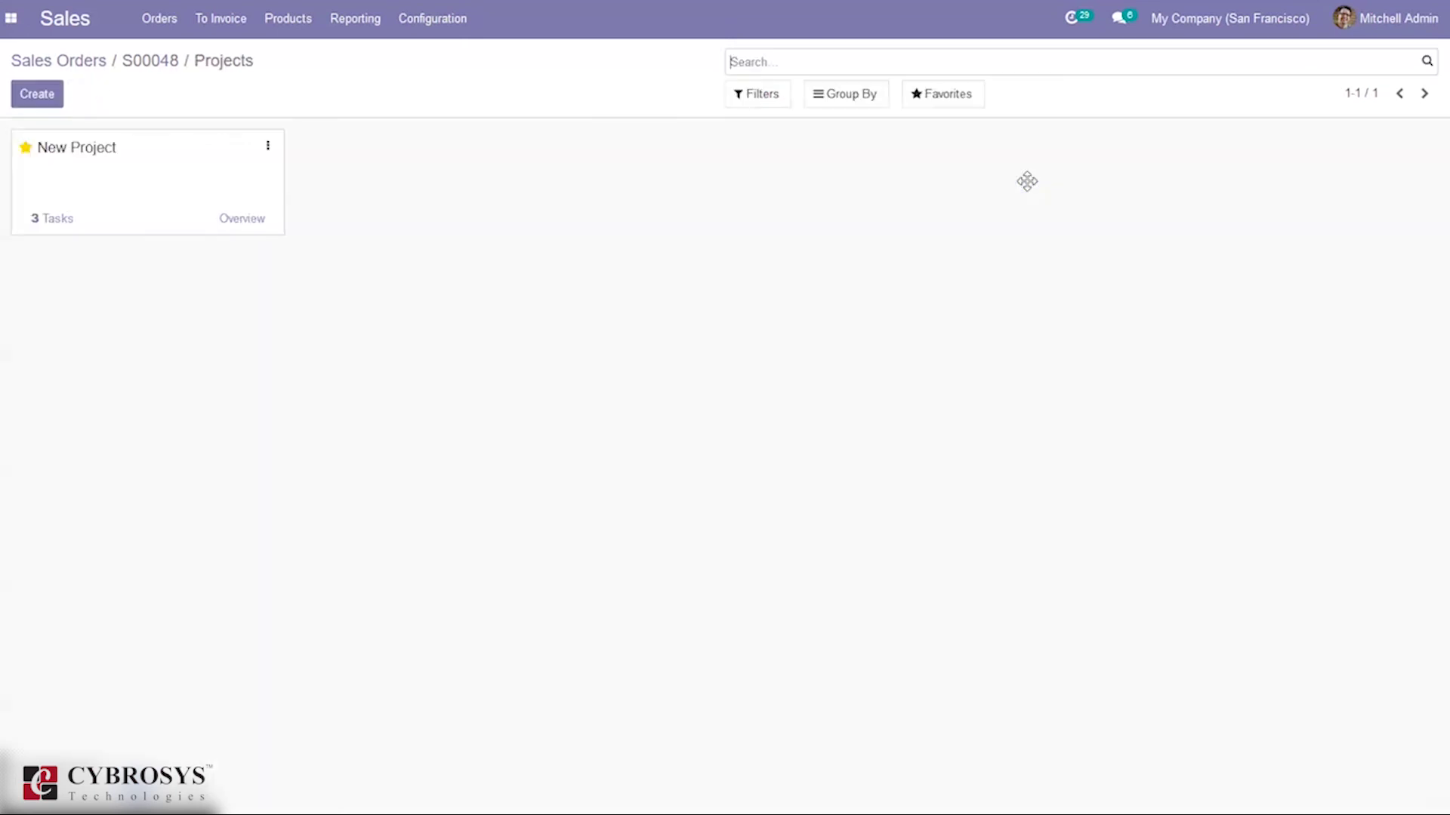
pyautogui.click(237, 219)
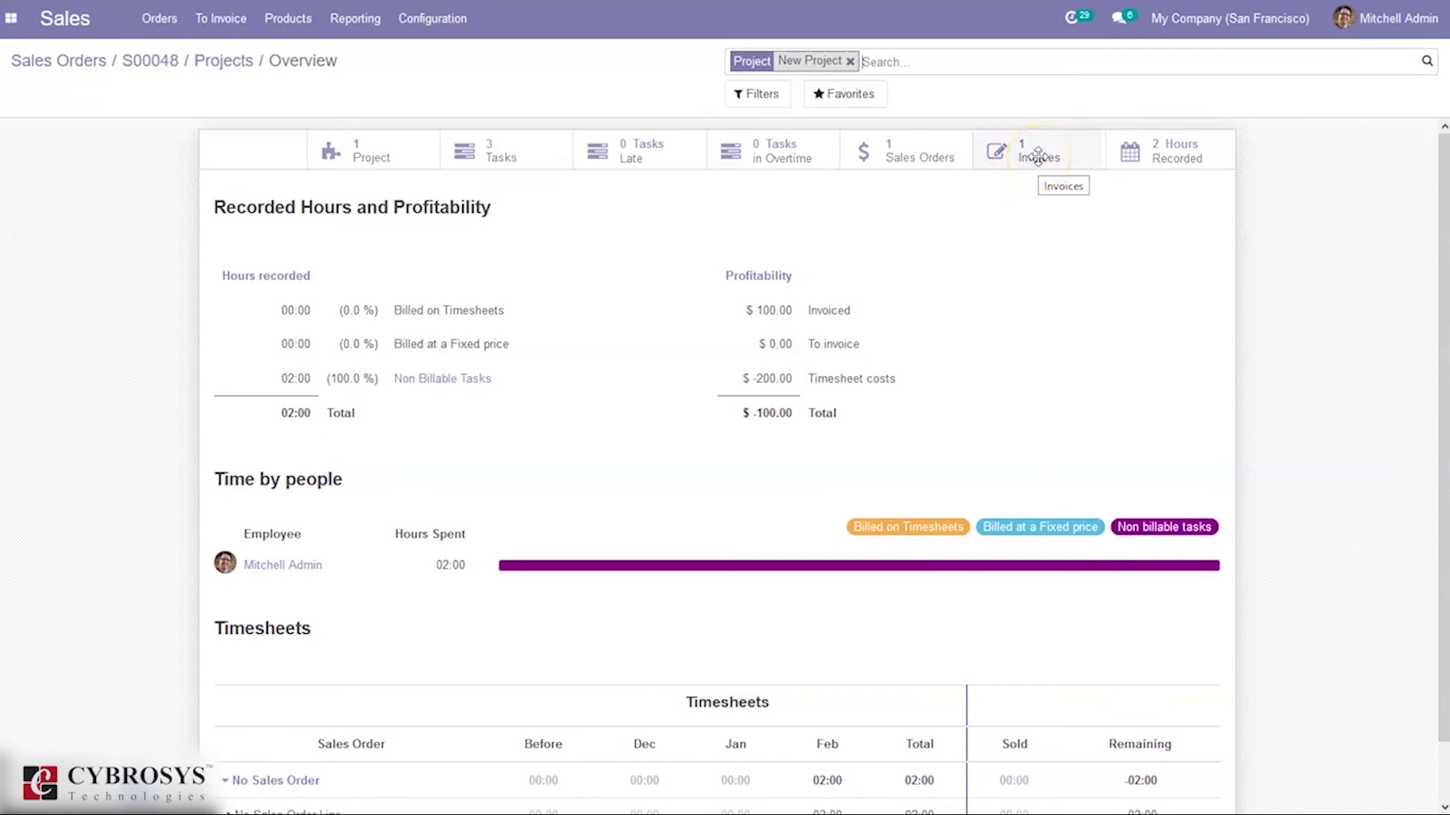
pyautogui.moveTo(1443, 176); pyautogui.dragTo(1444, 220)
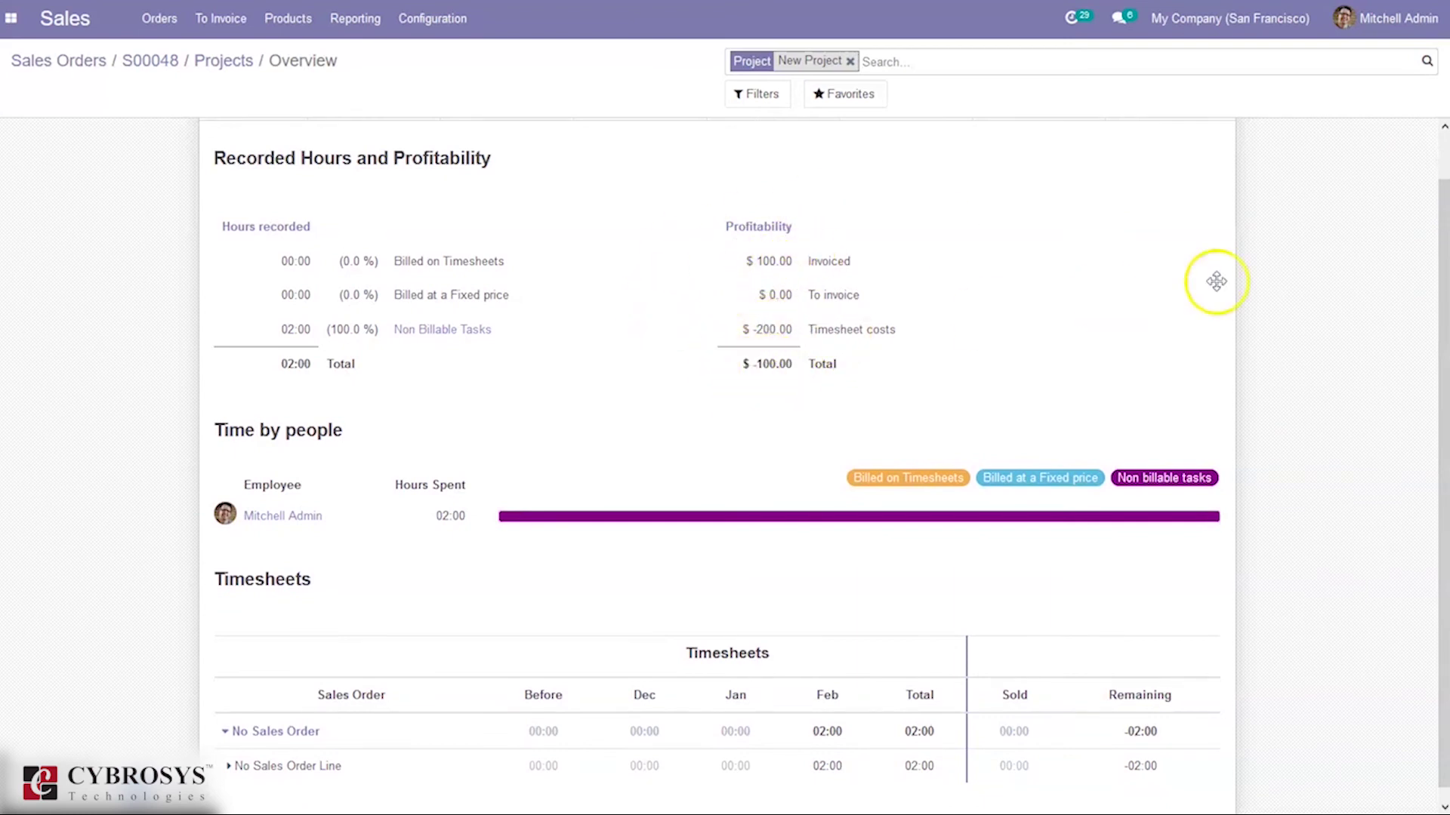
pyautogui.moveTo(1443, 269); pyautogui.dragTo(1443, 223)
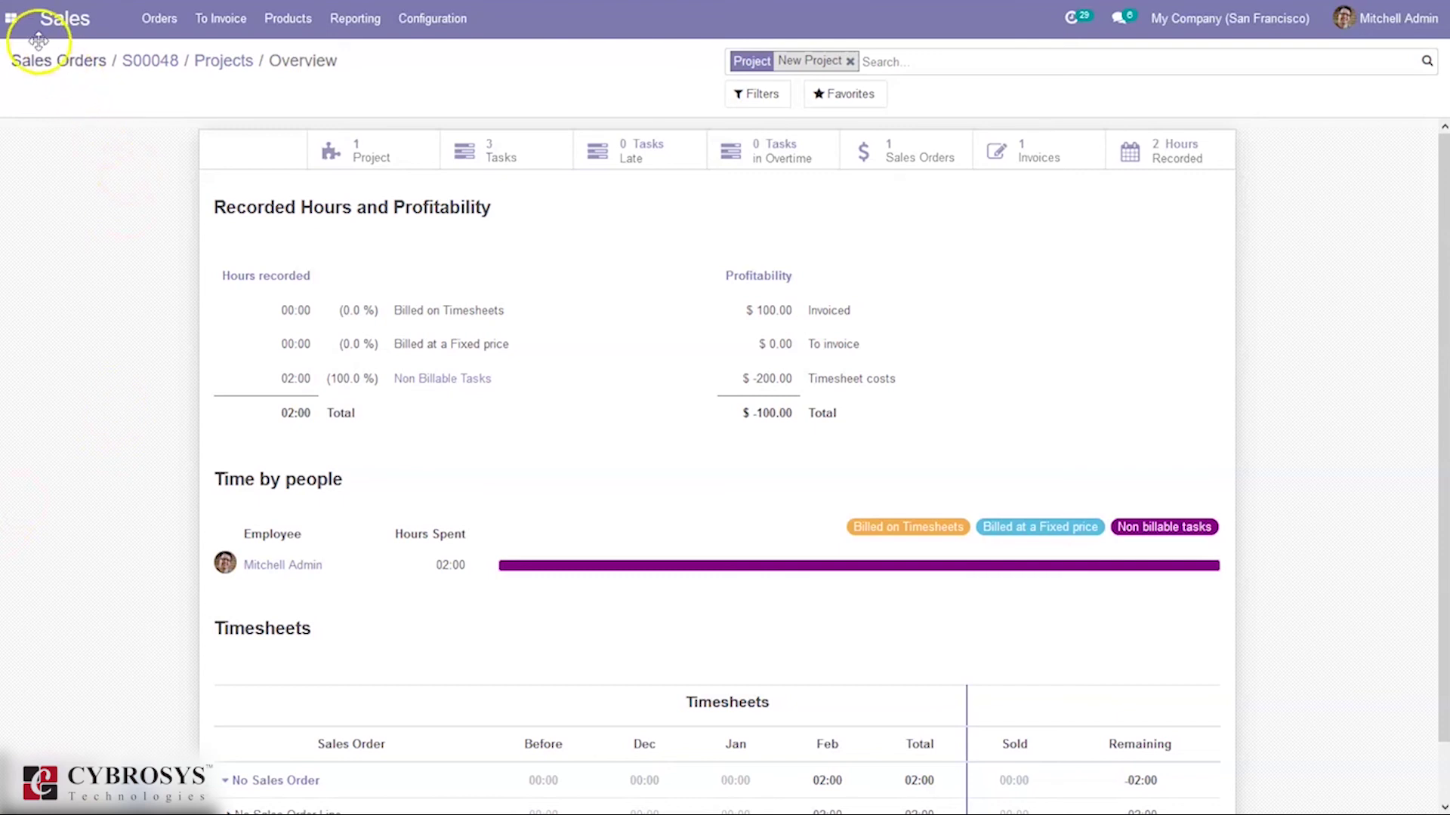
pyautogui.click(12, 18)
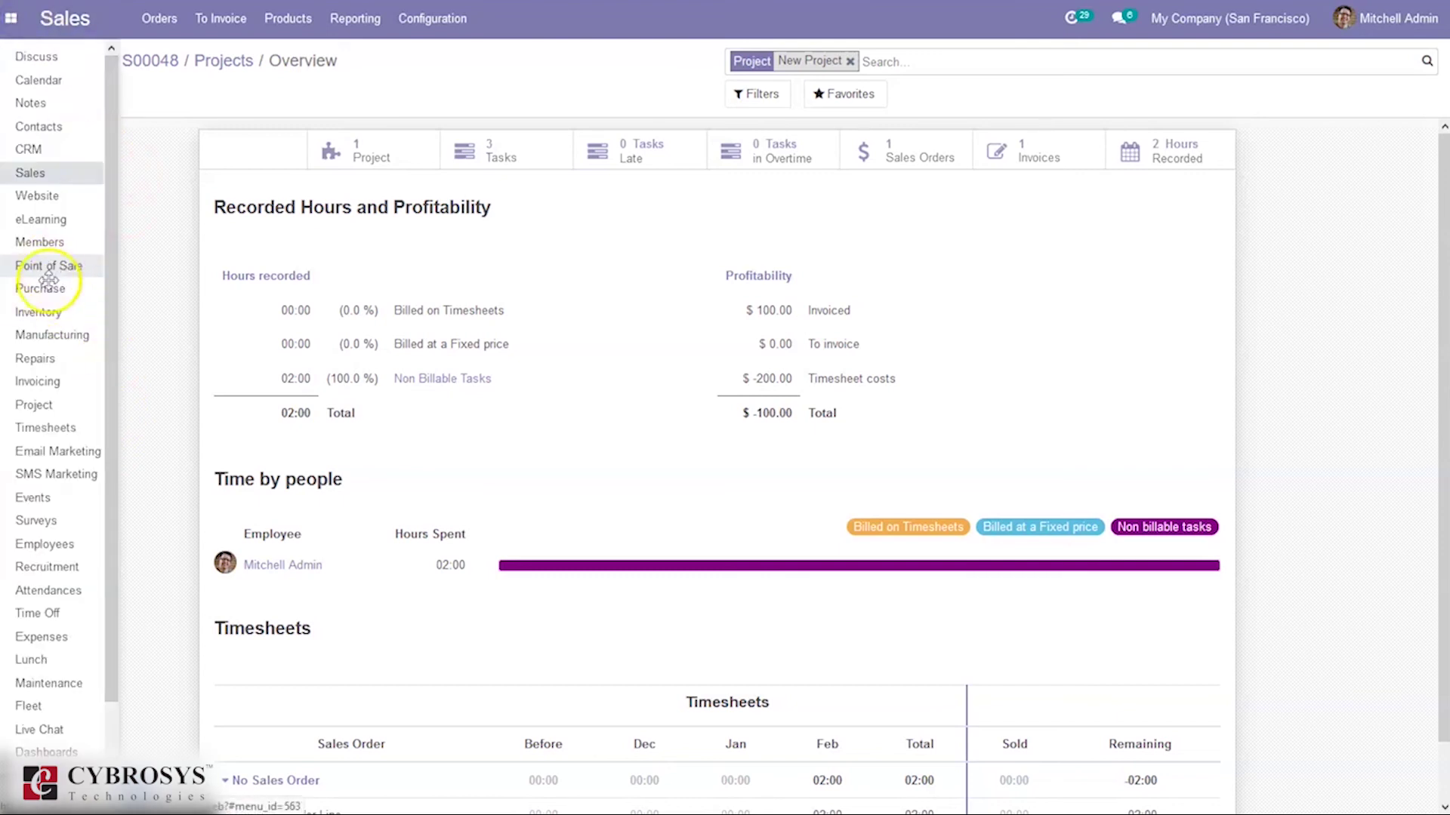
# Switch to the Project app and list the user's 11 tasks, including Test 1 under New Project.
pyautogui.click(34, 405)
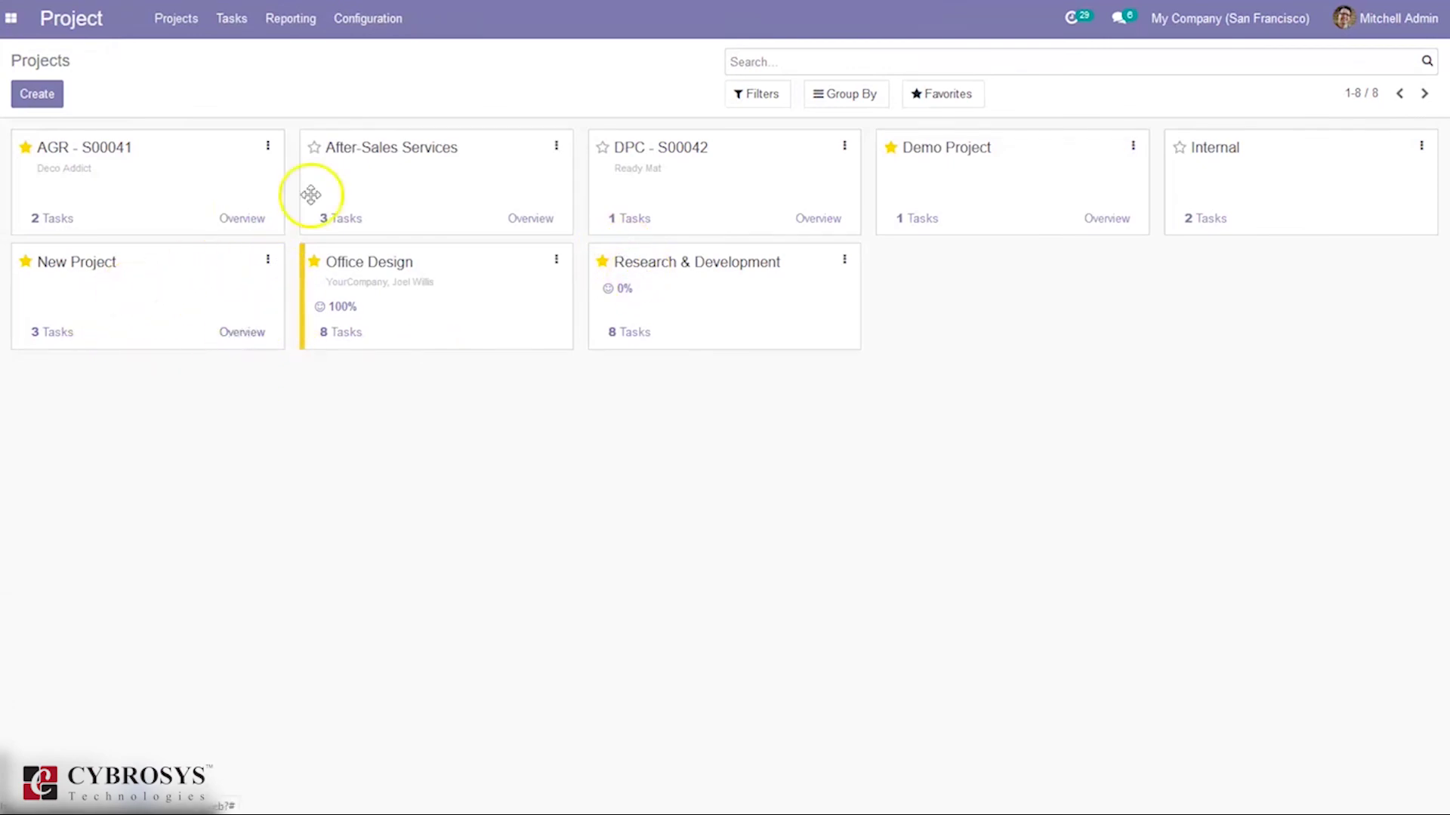
pyautogui.click(231, 17)
pyautogui.click(231, 17)
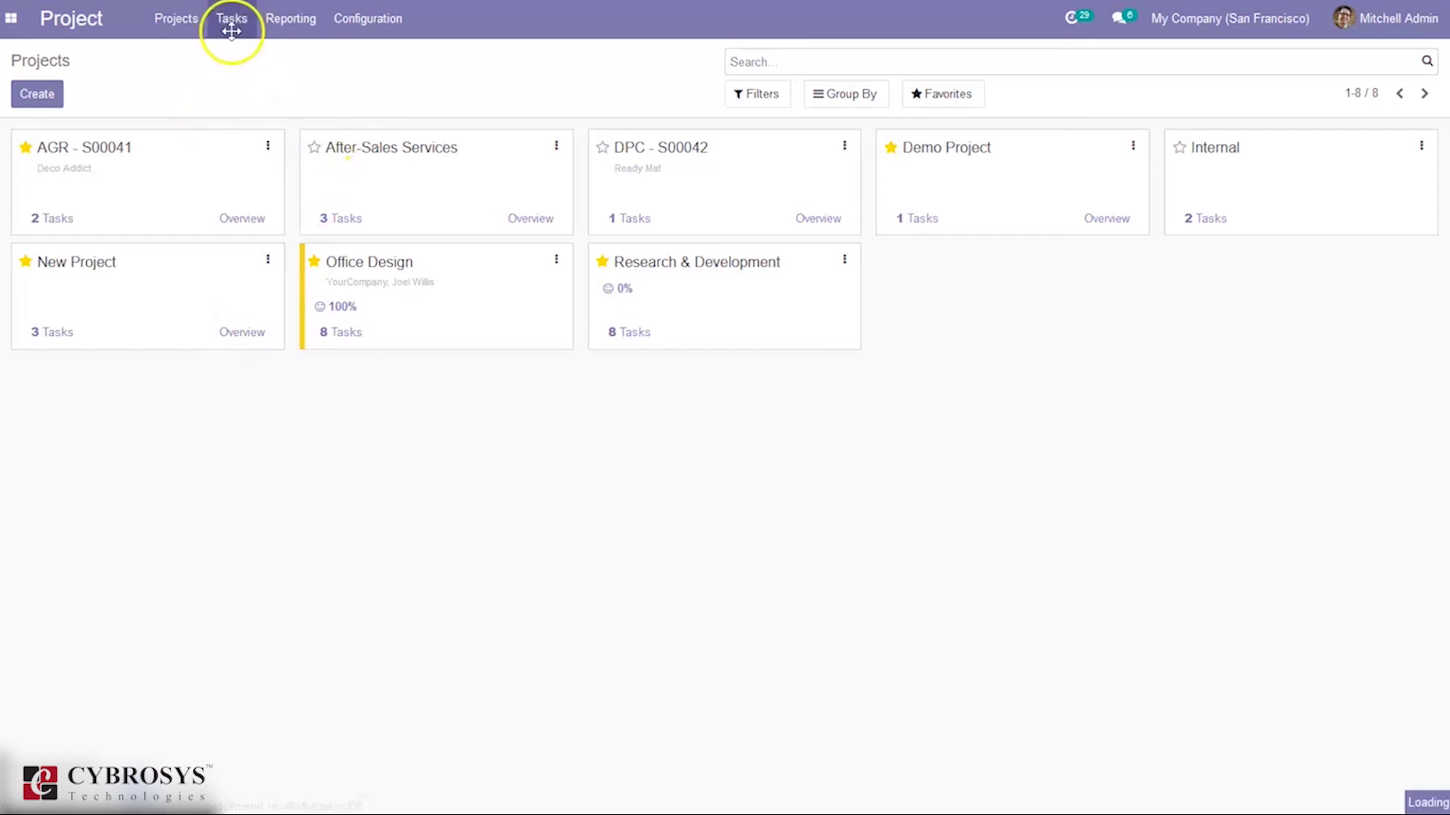
pyautogui.click(243, 205)
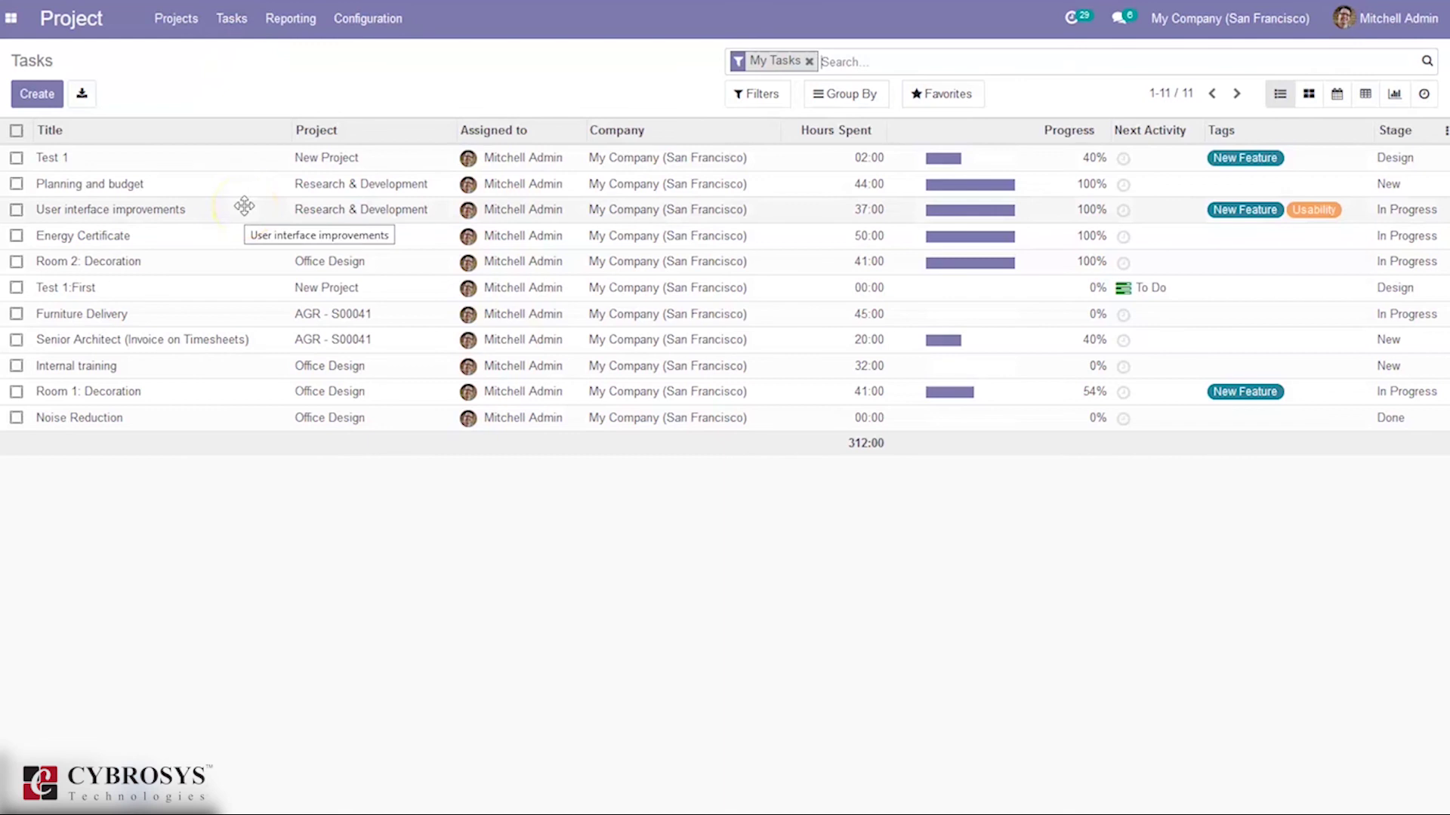
pyautogui.click(510, 153)
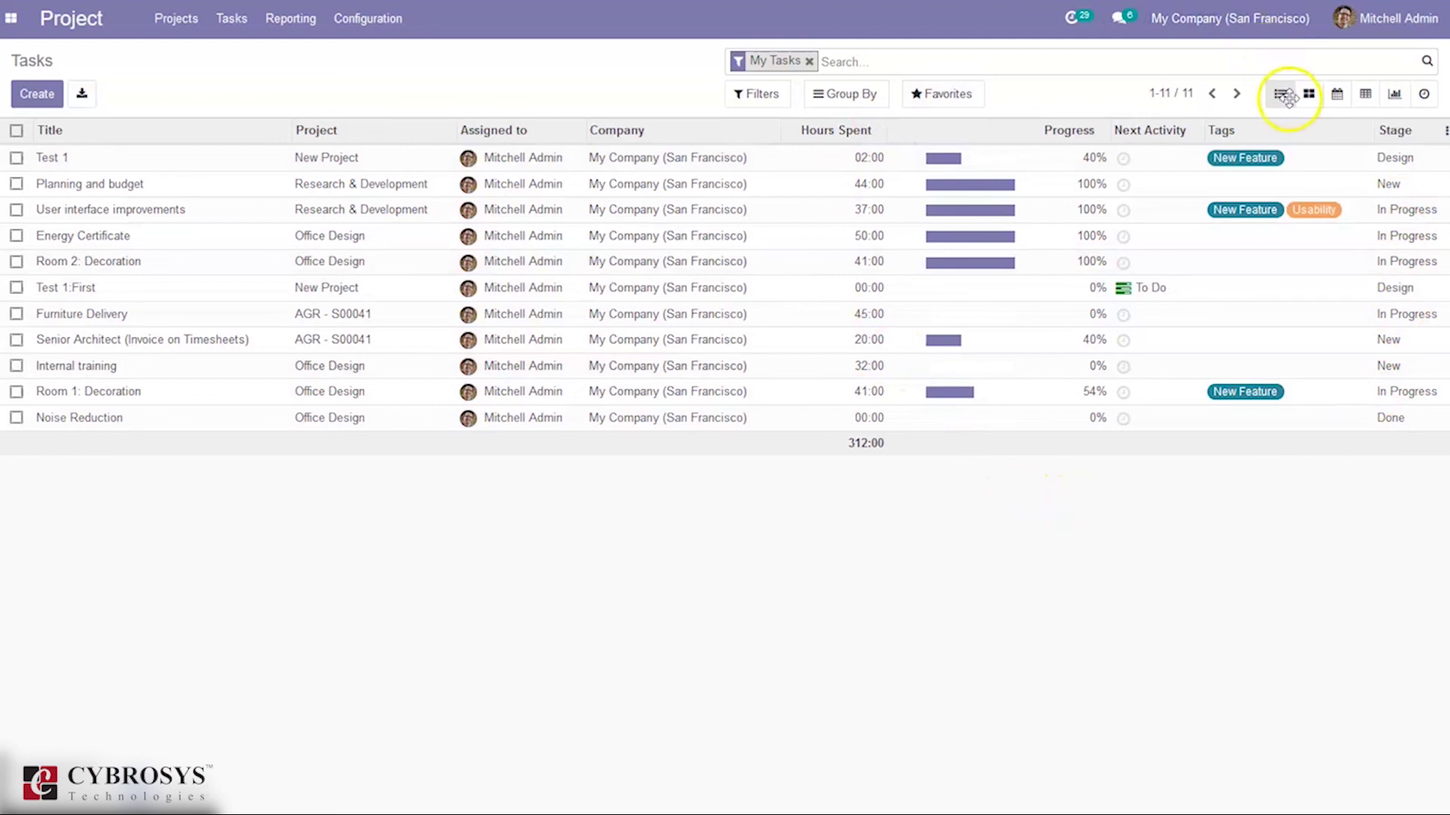
# View tasks as Kanban, Calendar and Pivot, ending on Activity with Test 1:First's To Do due Feb 7.
pyautogui.click(1307, 94)
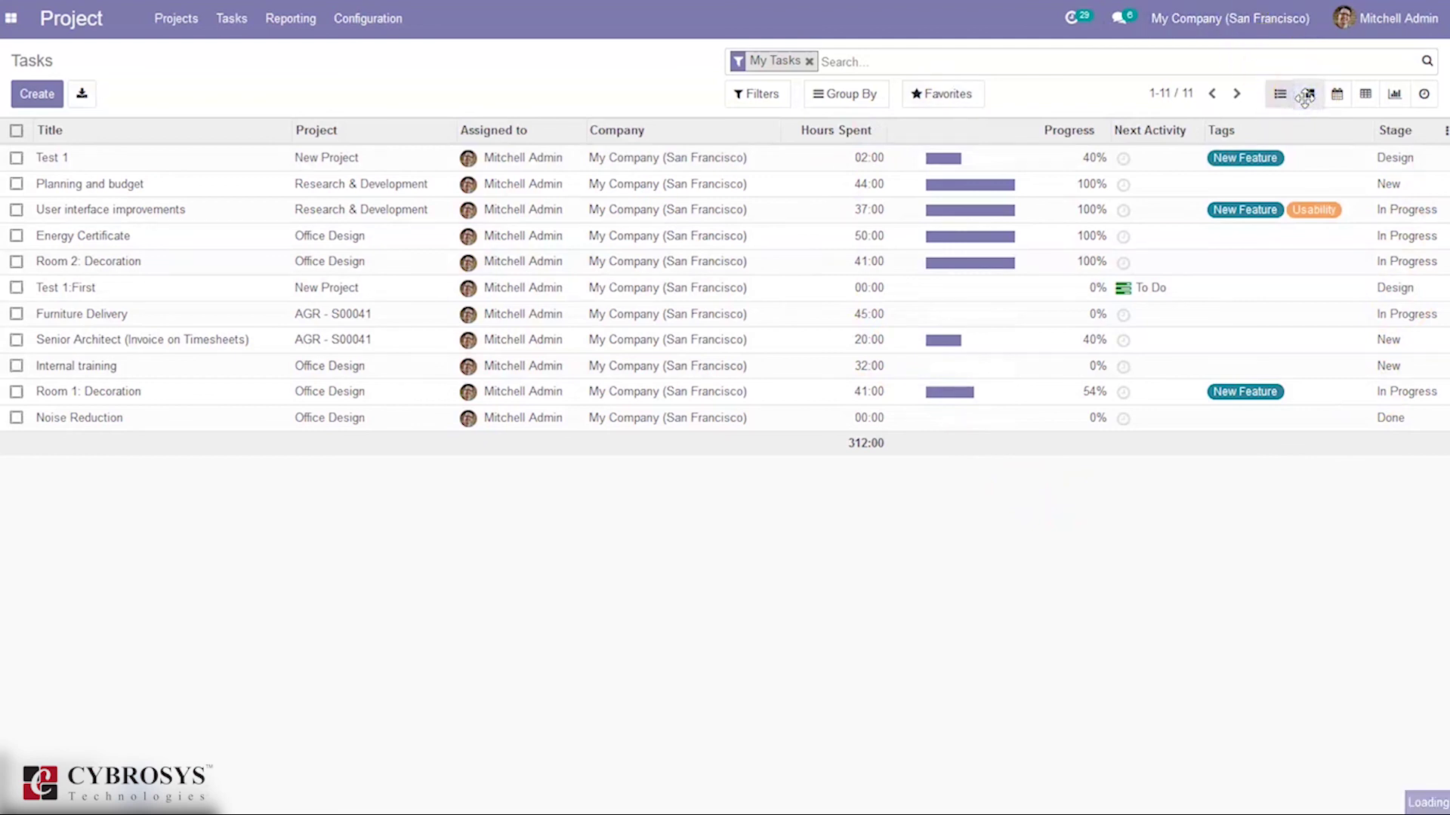
pyautogui.click(1336, 94)
pyautogui.click(1365, 95)
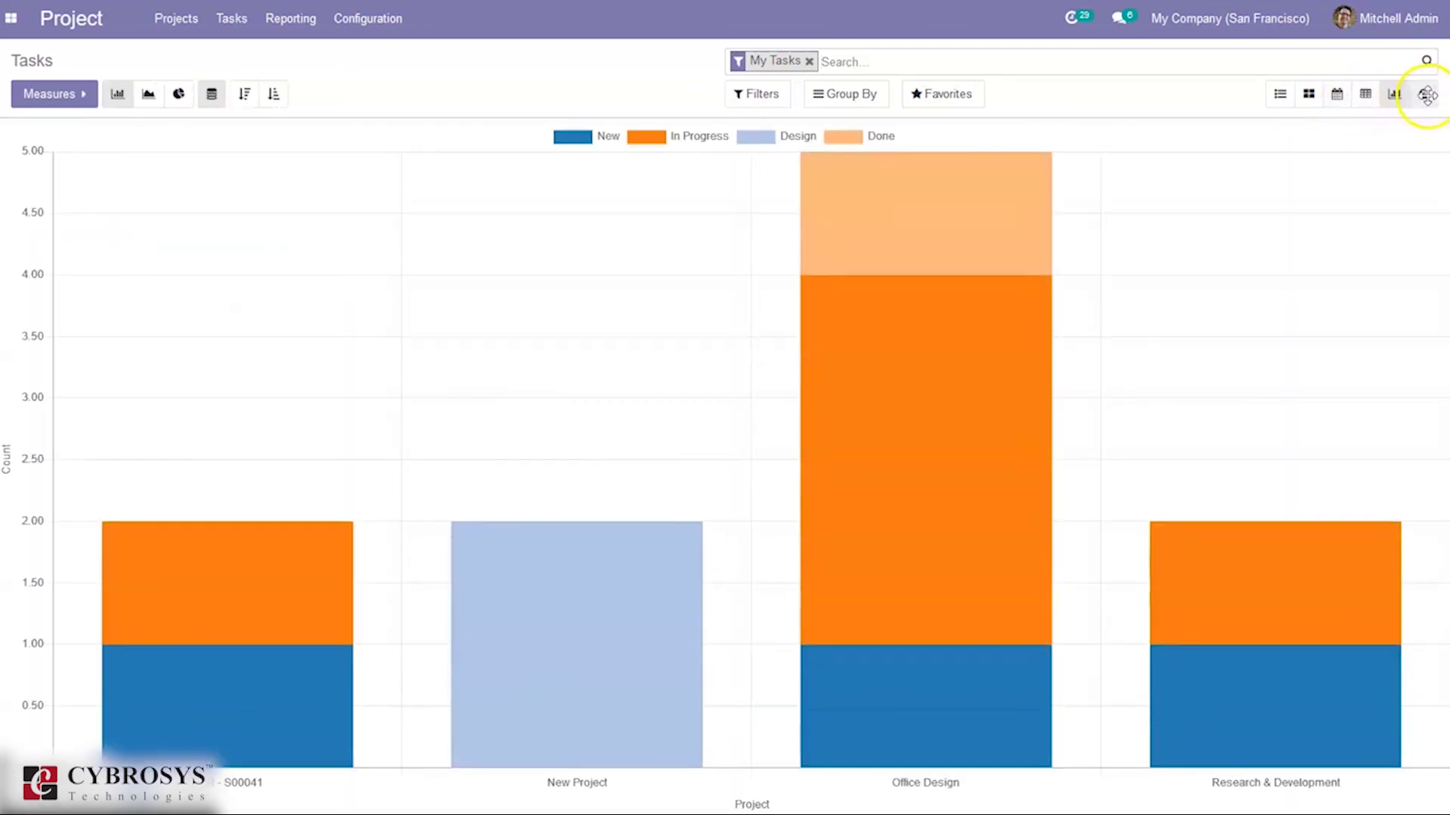
pyautogui.click(1426, 95)
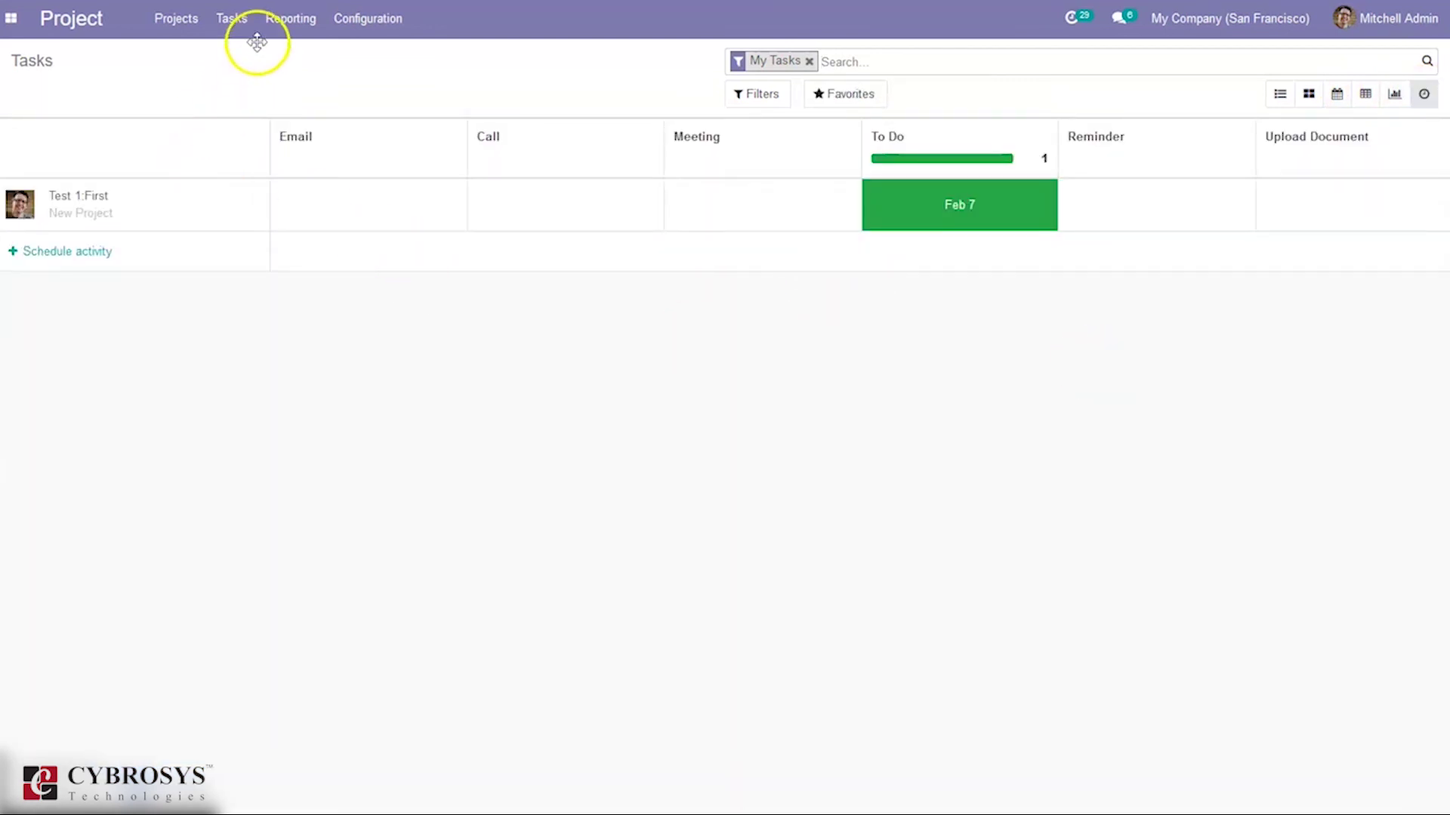
pyautogui.click(294, 16)
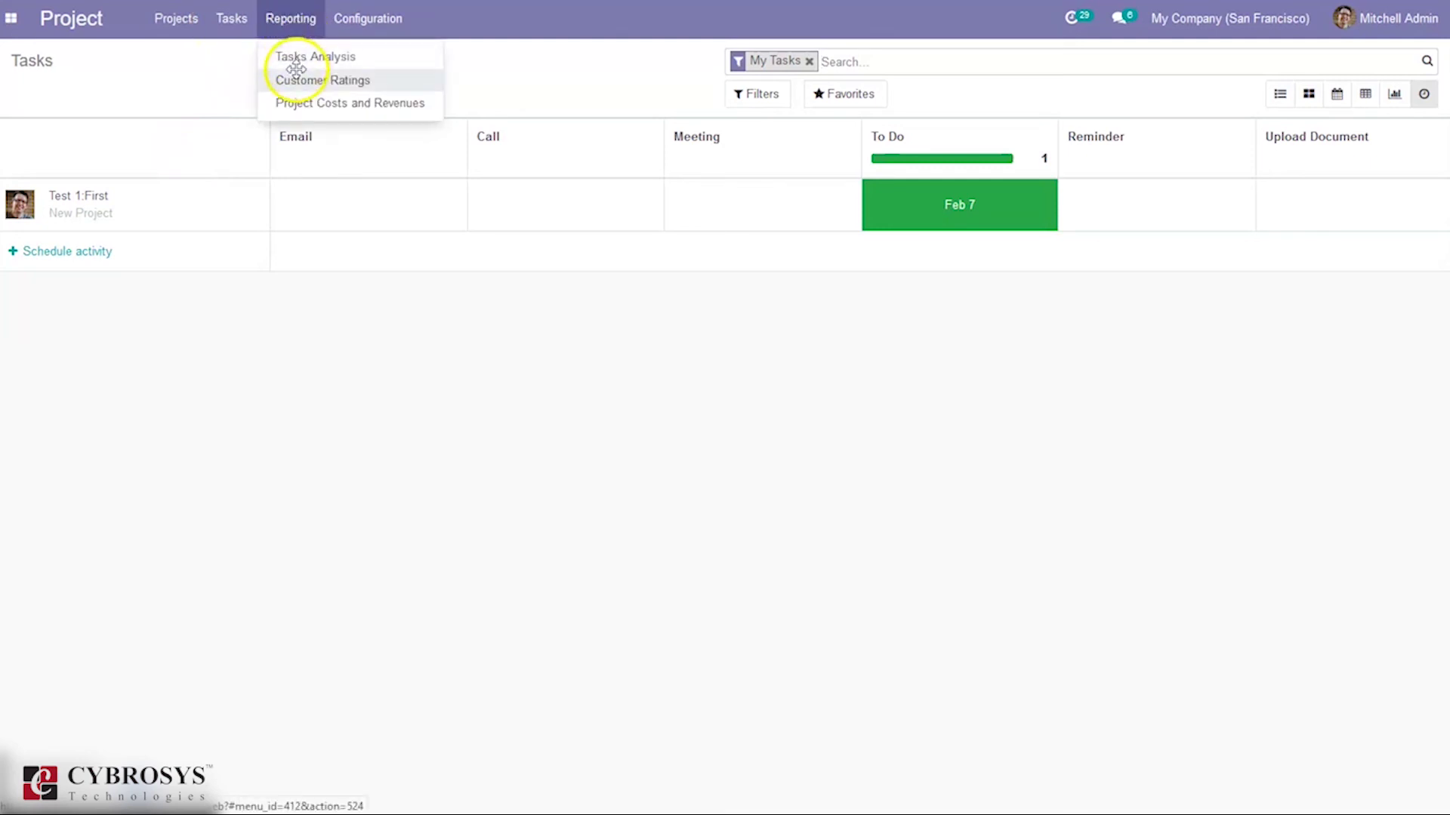
pyautogui.click(334, 54)
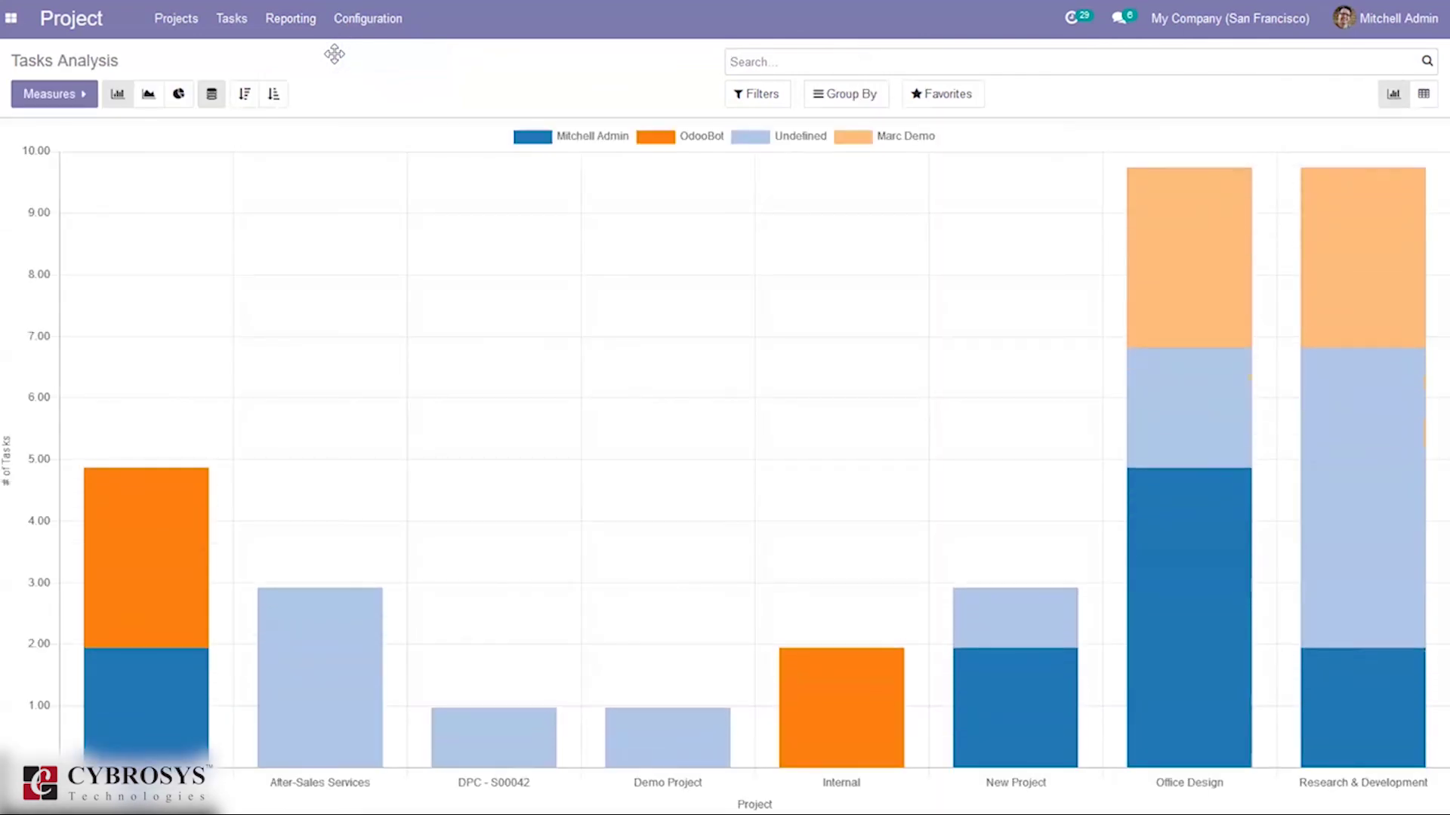
# Chart Tasks Analysis by Effective Hours per project, after trying the Progress and Planned Hours measures.
pyautogui.moveTo(201, 724)
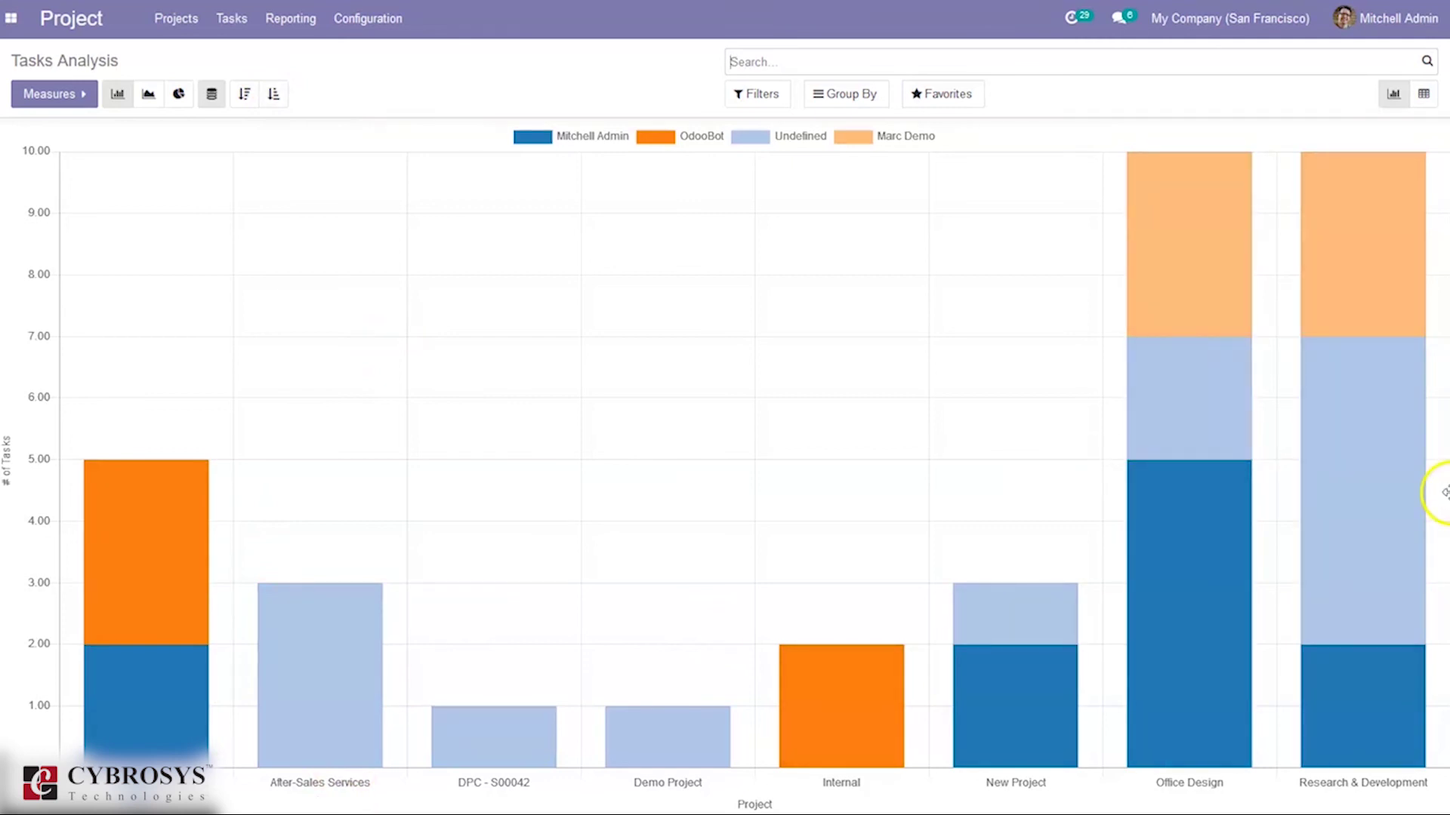
pyautogui.click(39, 105)
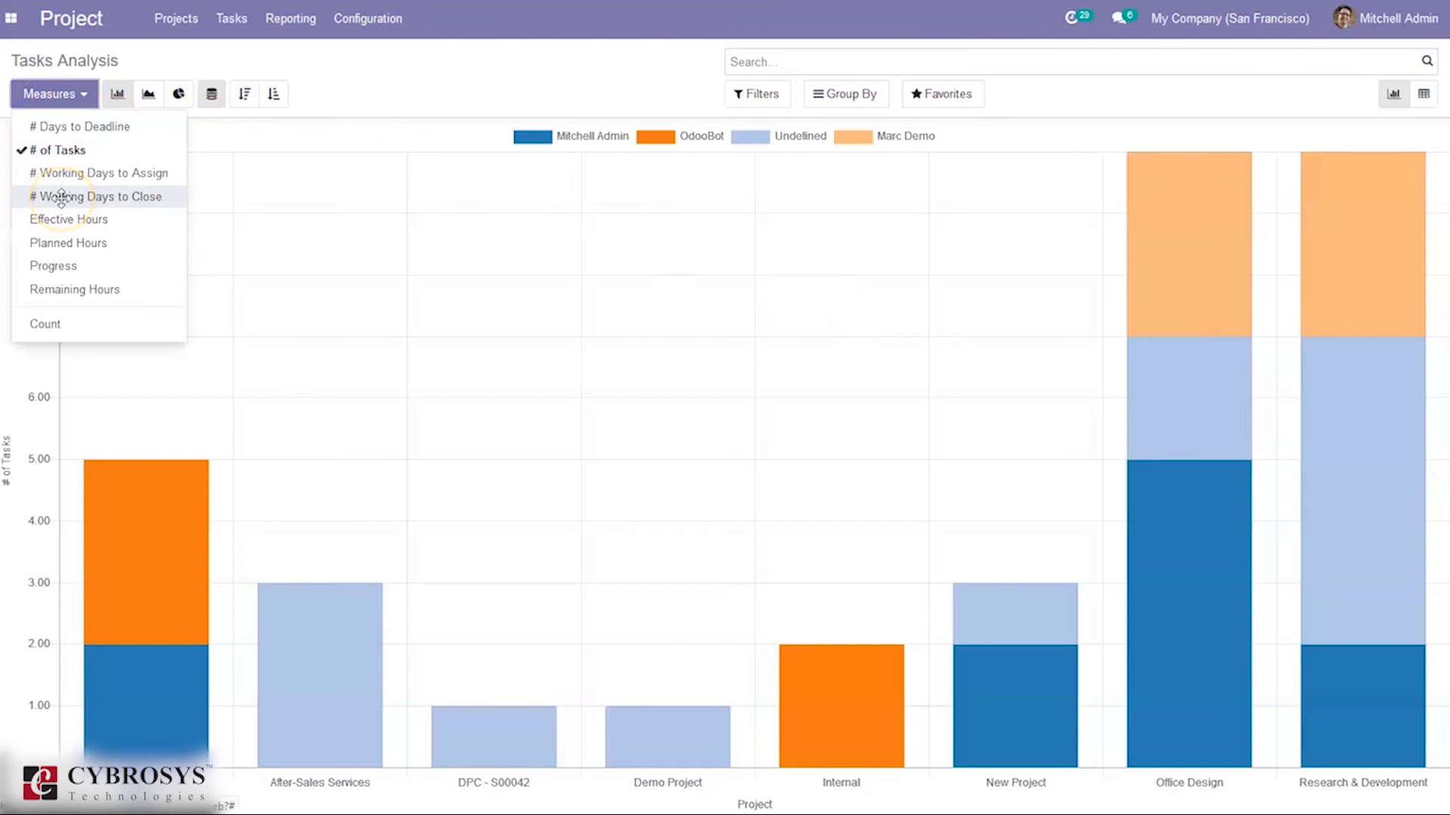
pyautogui.click(77, 267)
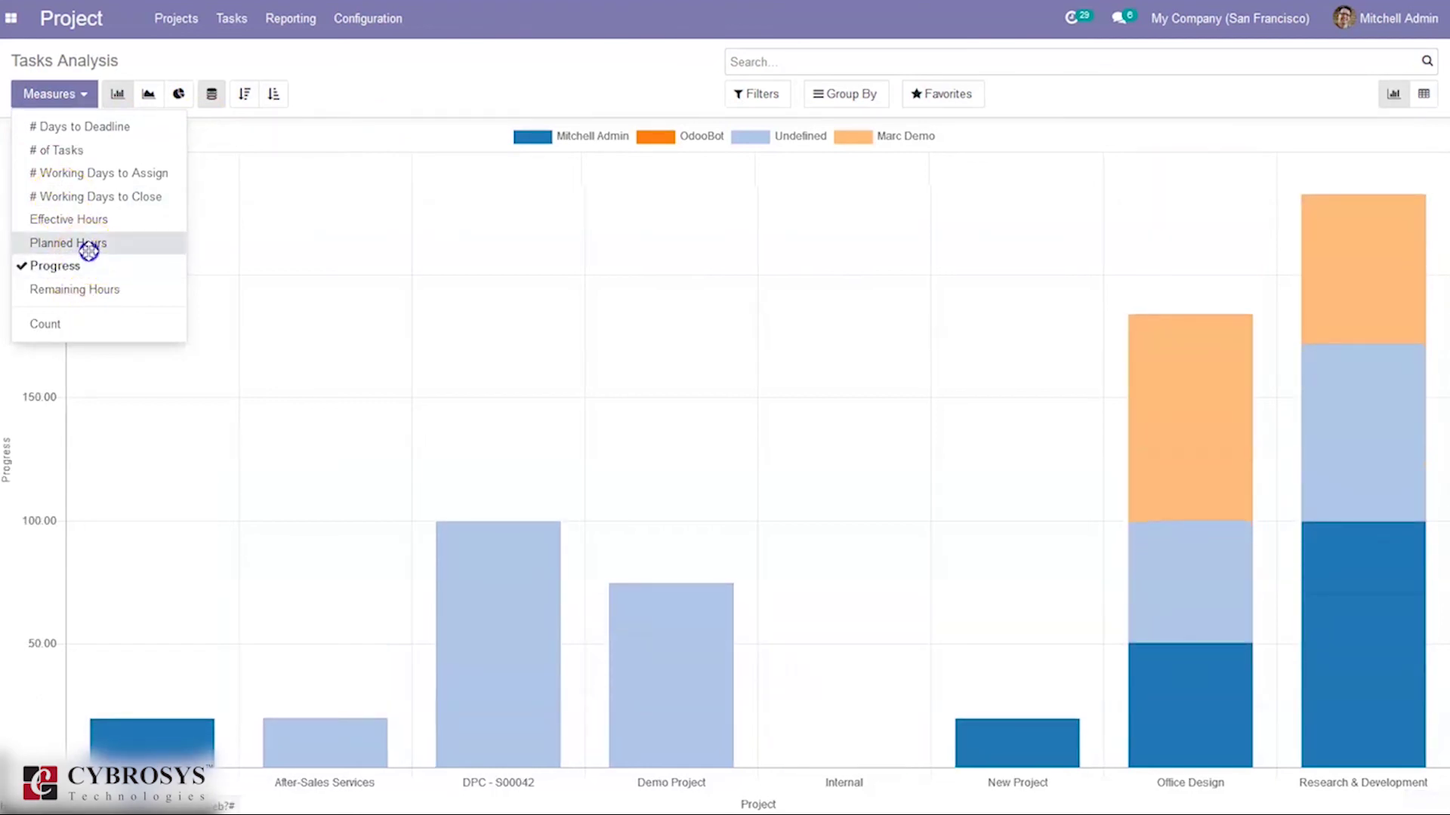
pyautogui.click(87, 244)
pyautogui.click(78, 225)
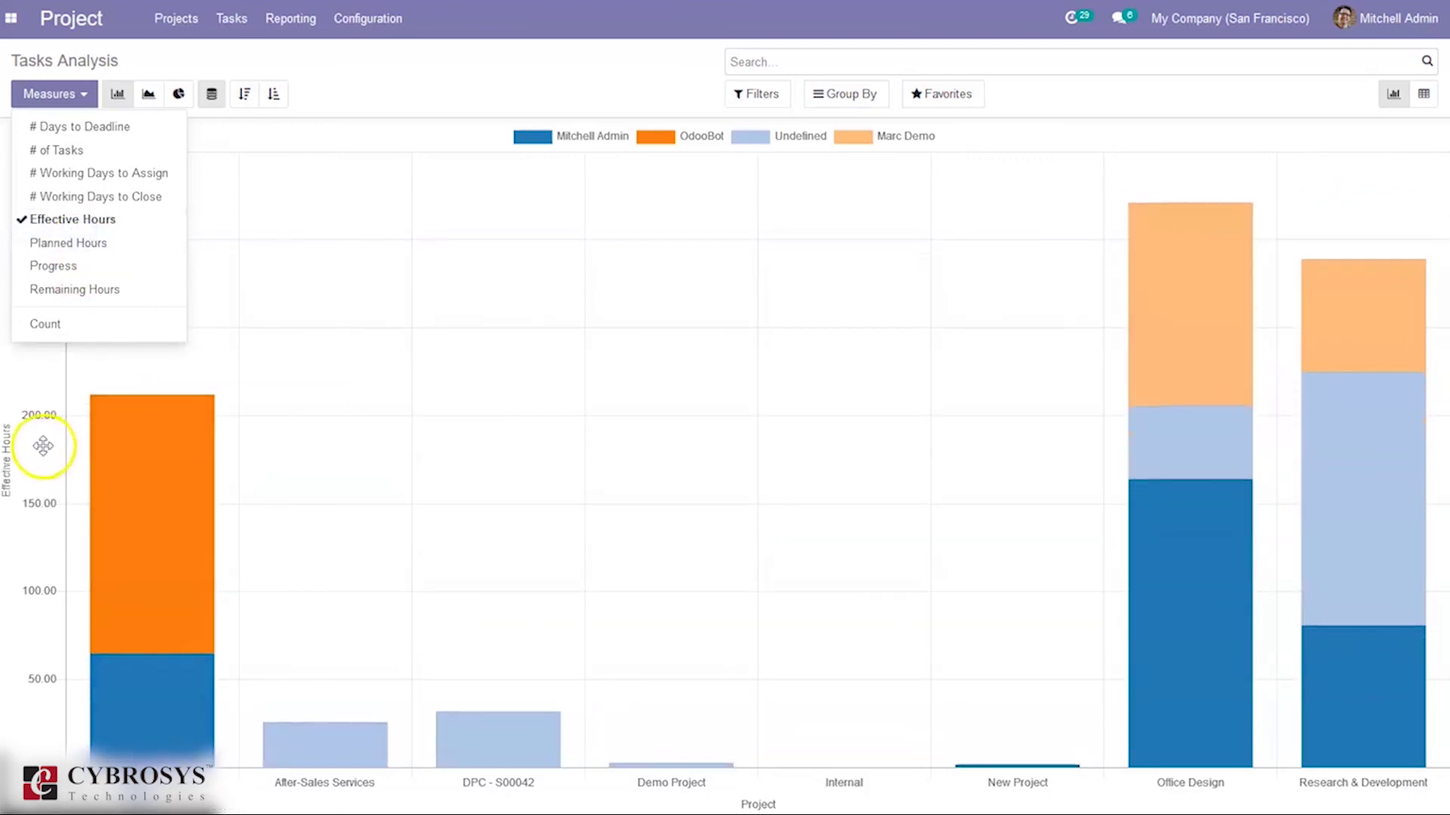
pyautogui.click(756, 107)
pyautogui.click(755, 98)
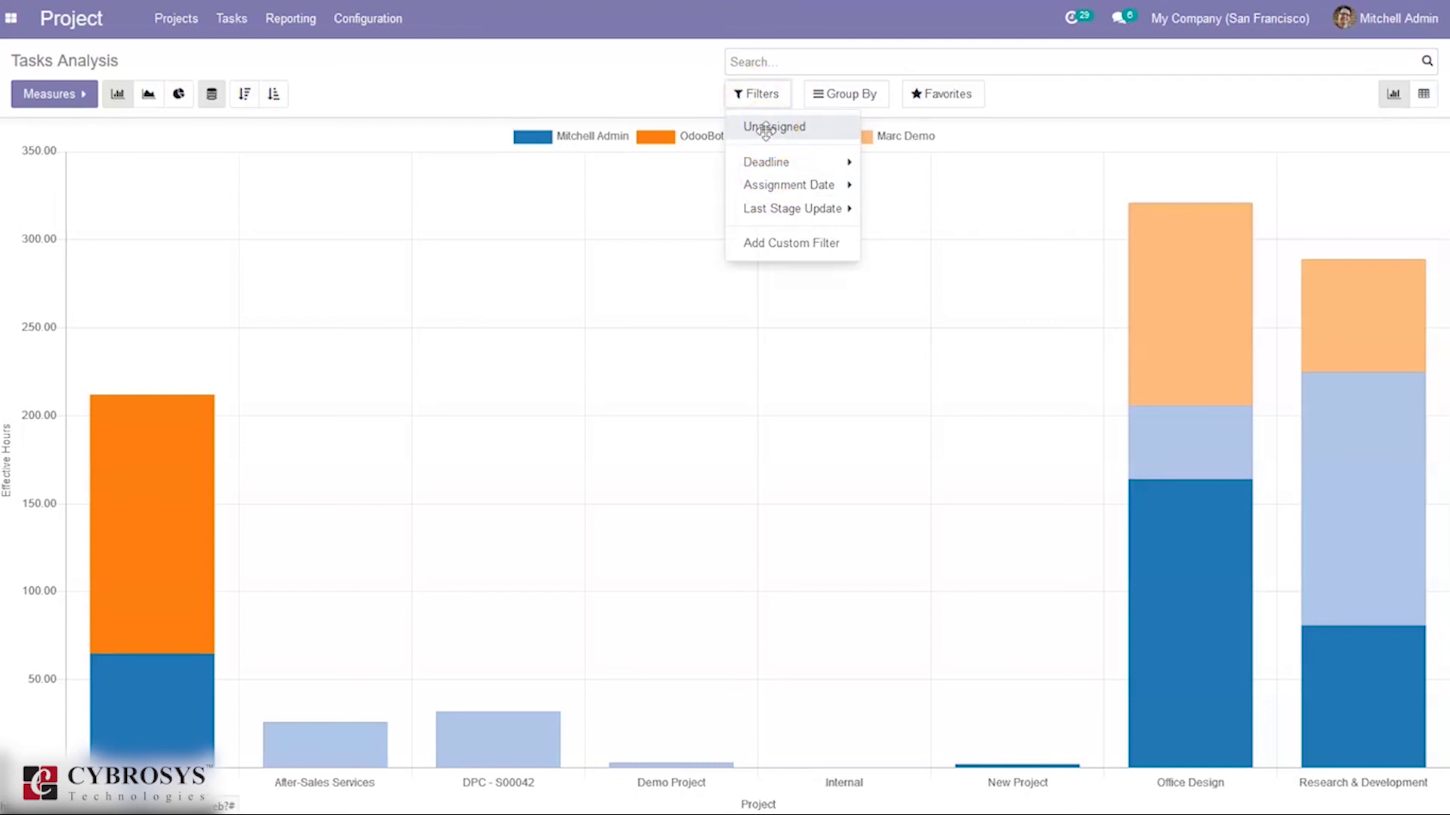
# Group Tasks Analysis by Project then Stage as a pivot table totalling 35 tasks.
pyautogui.click(780, 187)
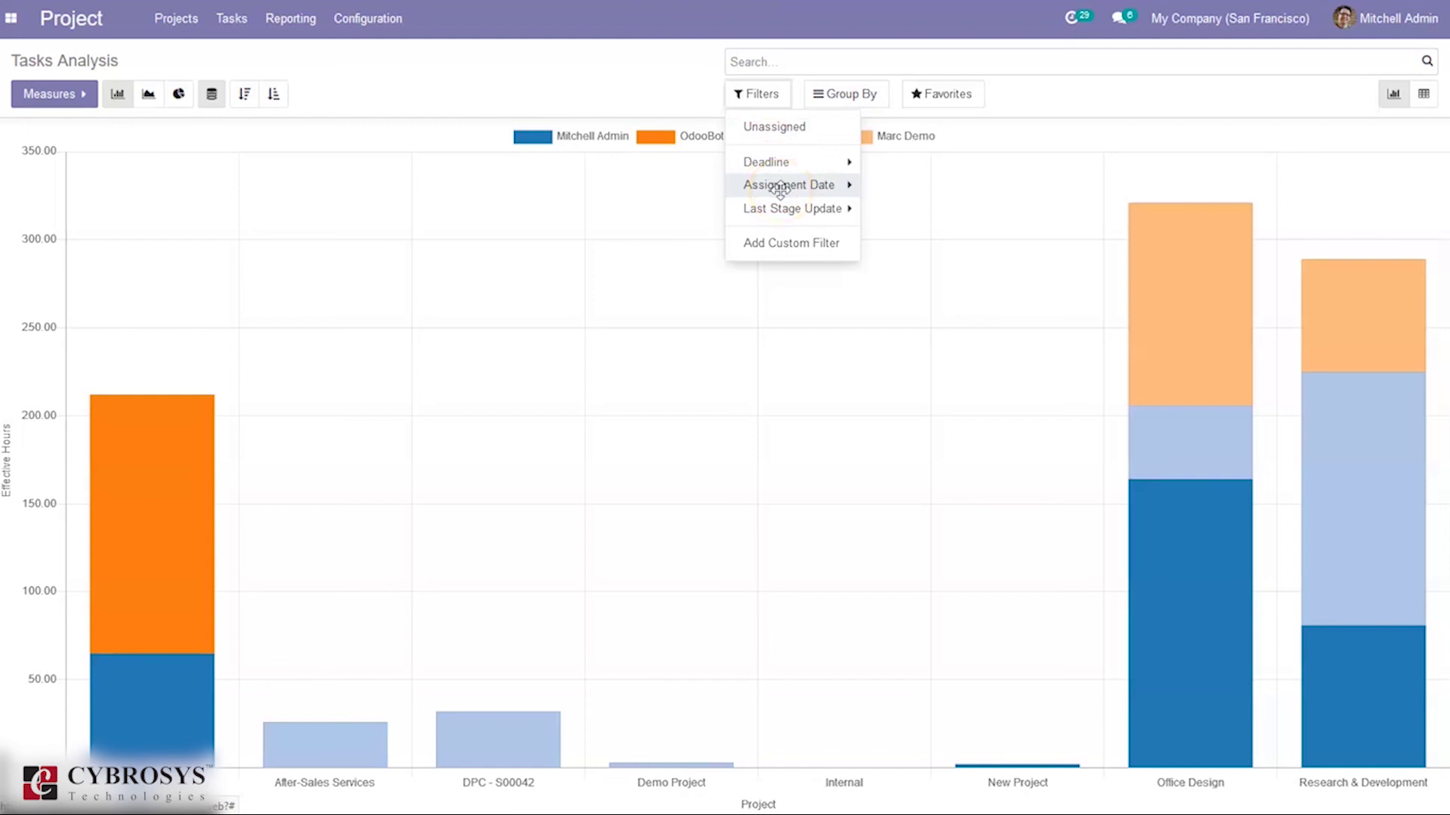
pyautogui.click(835, 91)
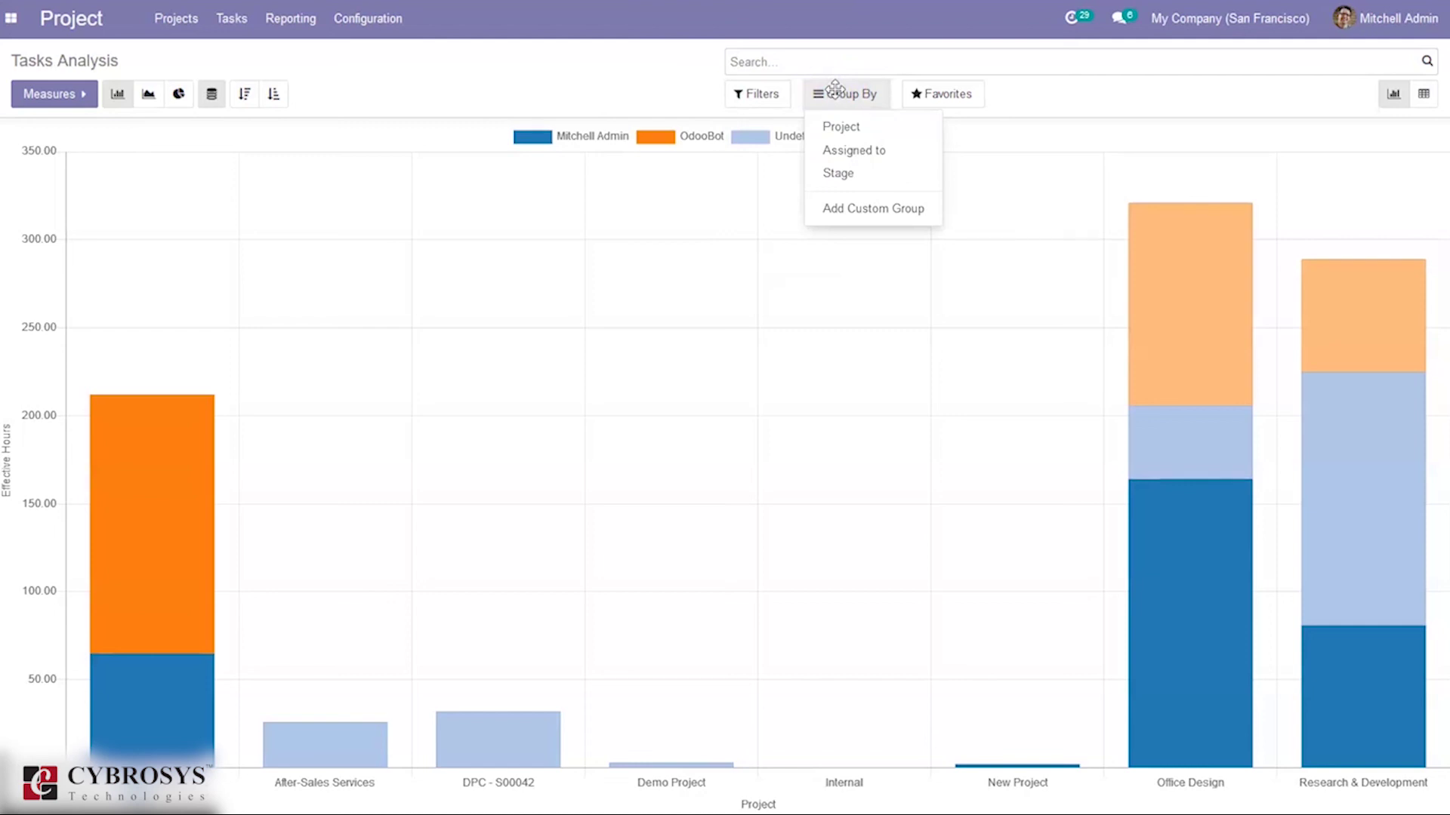
pyautogui.click(844, 126)
pyautogui.click(857, 173)
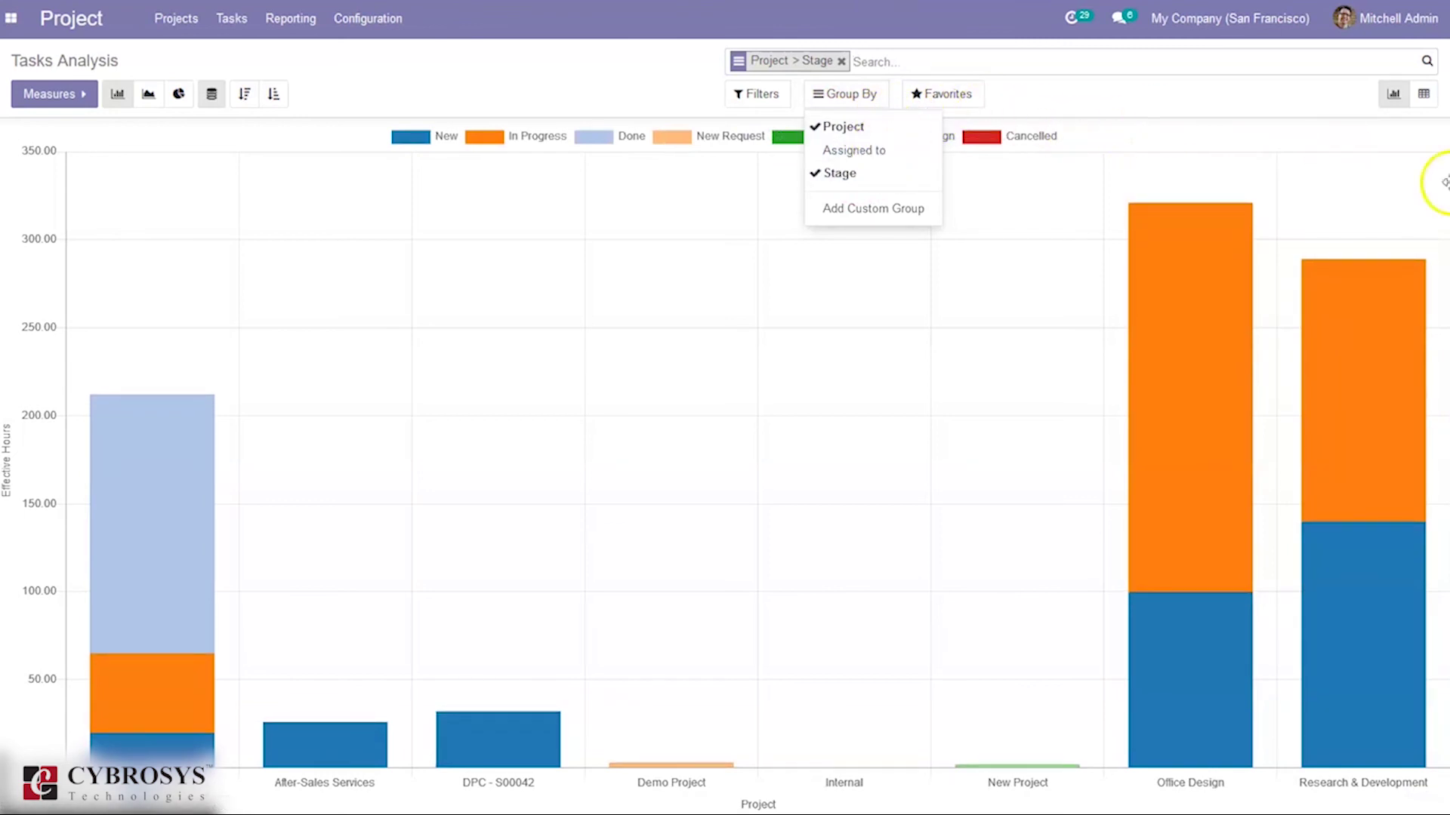
pyautogui.click(1423, 97)
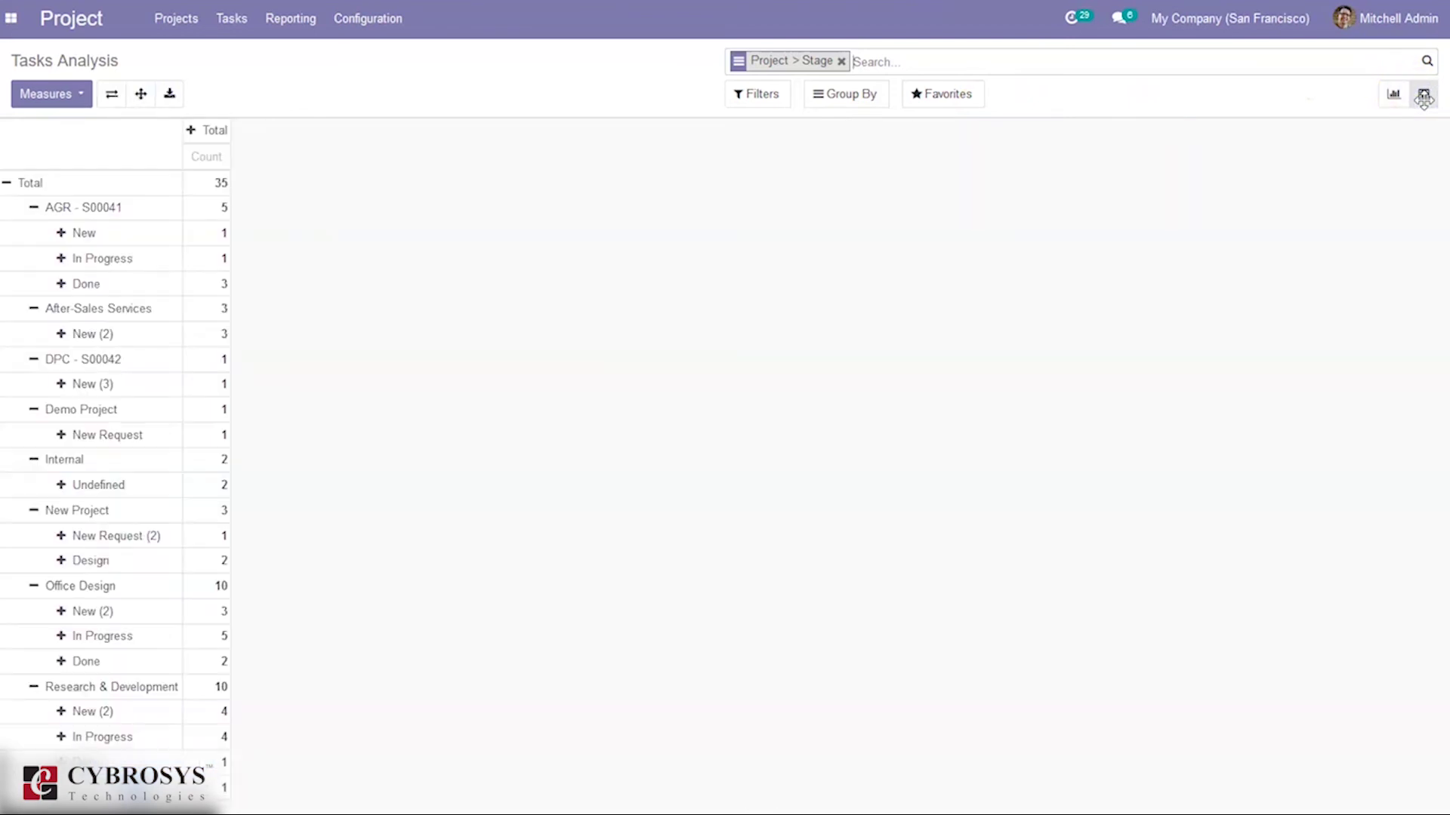